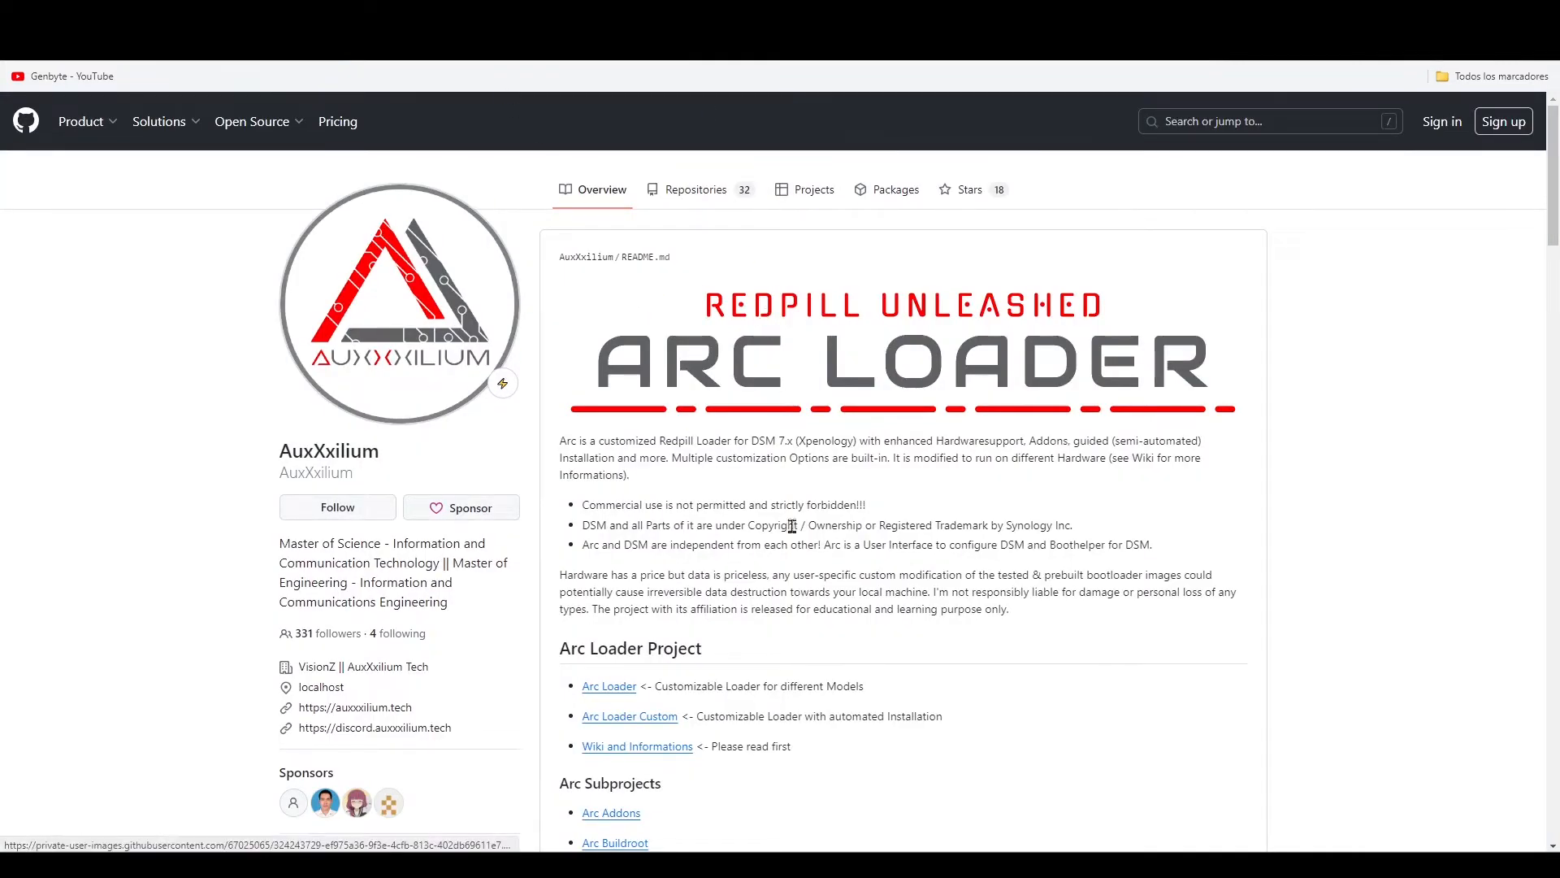
- Open the Arc Loader repository's releases and locate the arc-24.5.29.img.zip asset of release 24.5.29
scroll(846, 351, "down", 3)
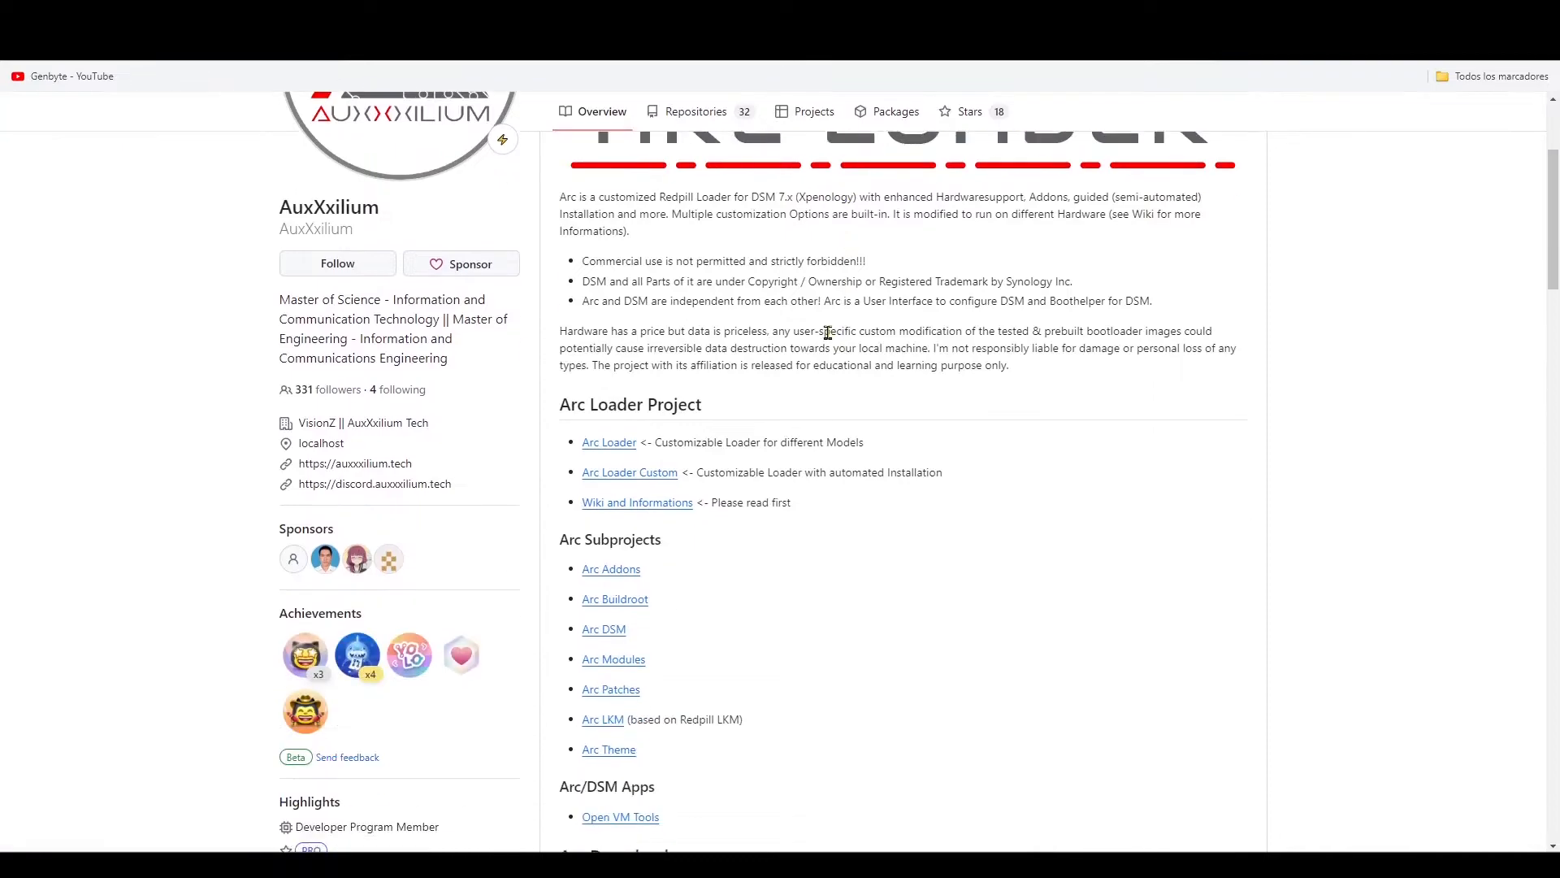
left_click(626, 451)
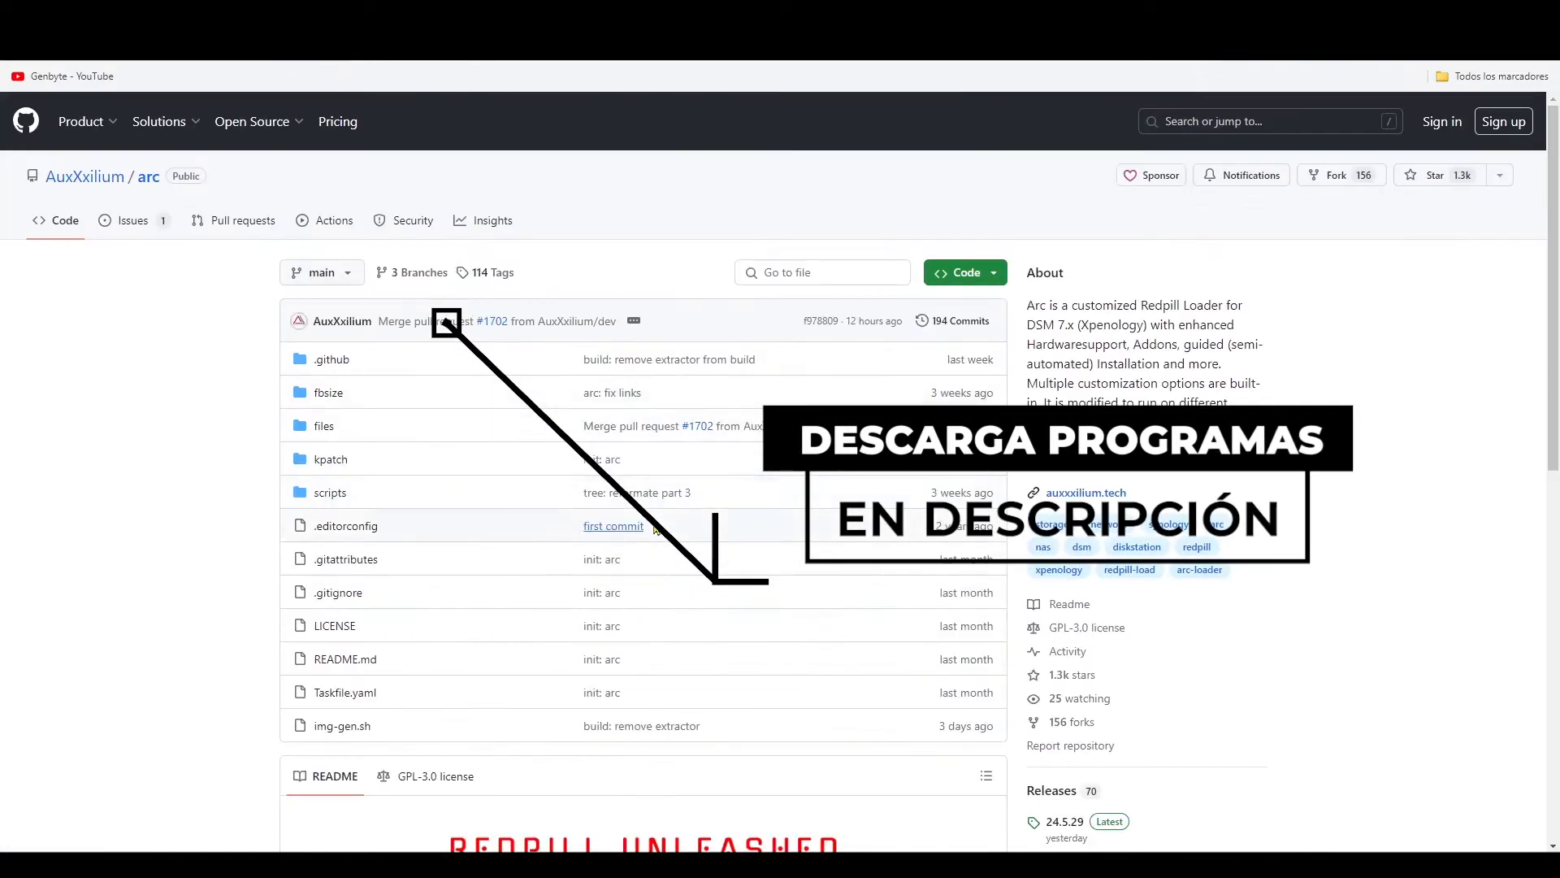
scroll(659, 497, "down", 8)
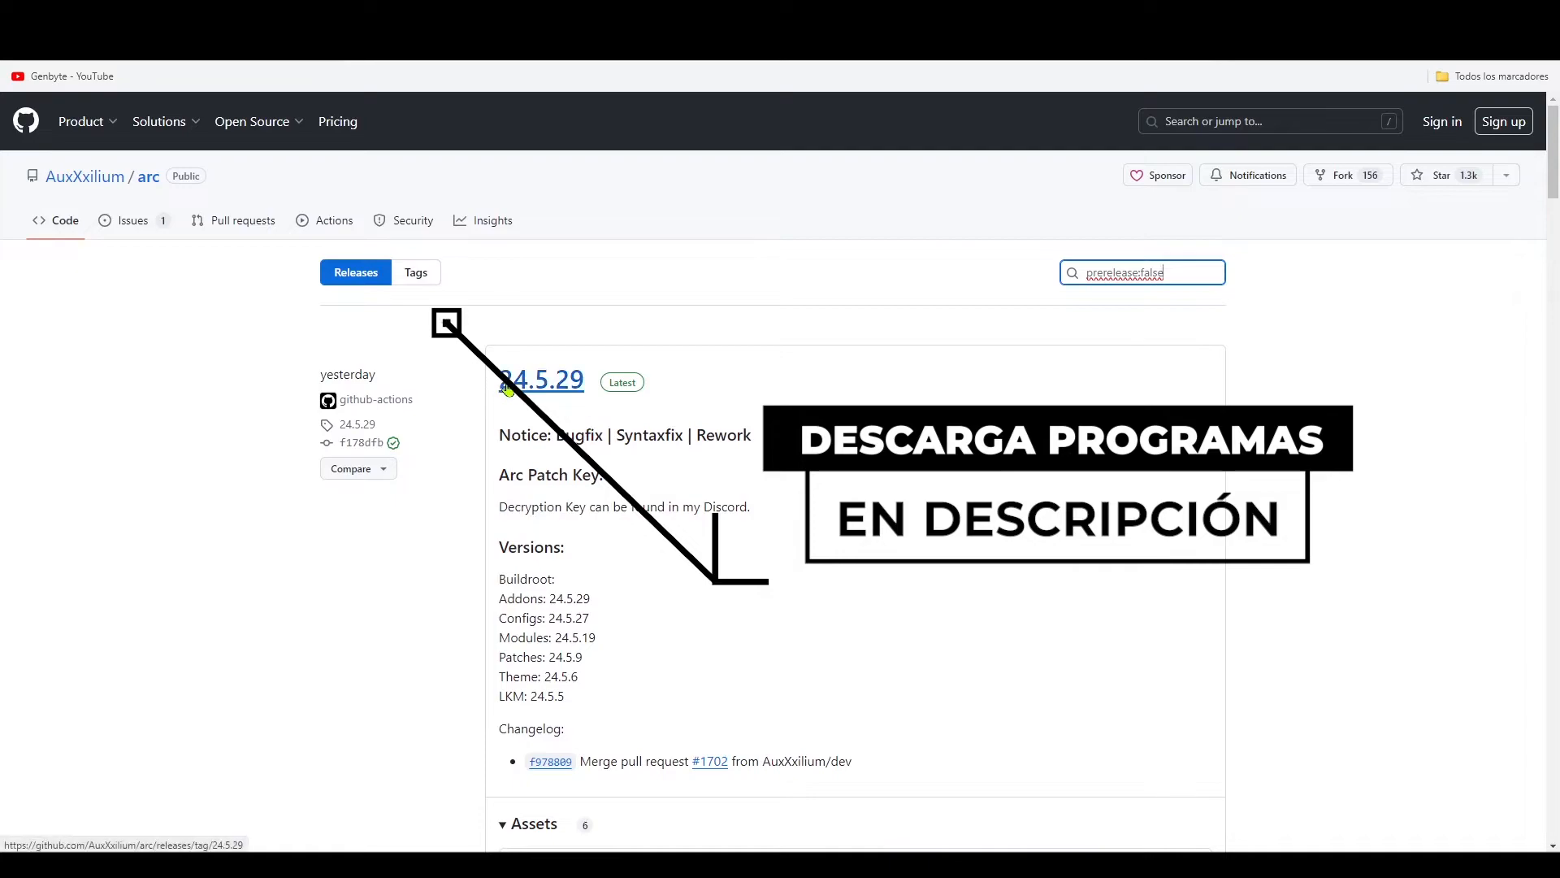
scroll(550, 431, "down", 5)
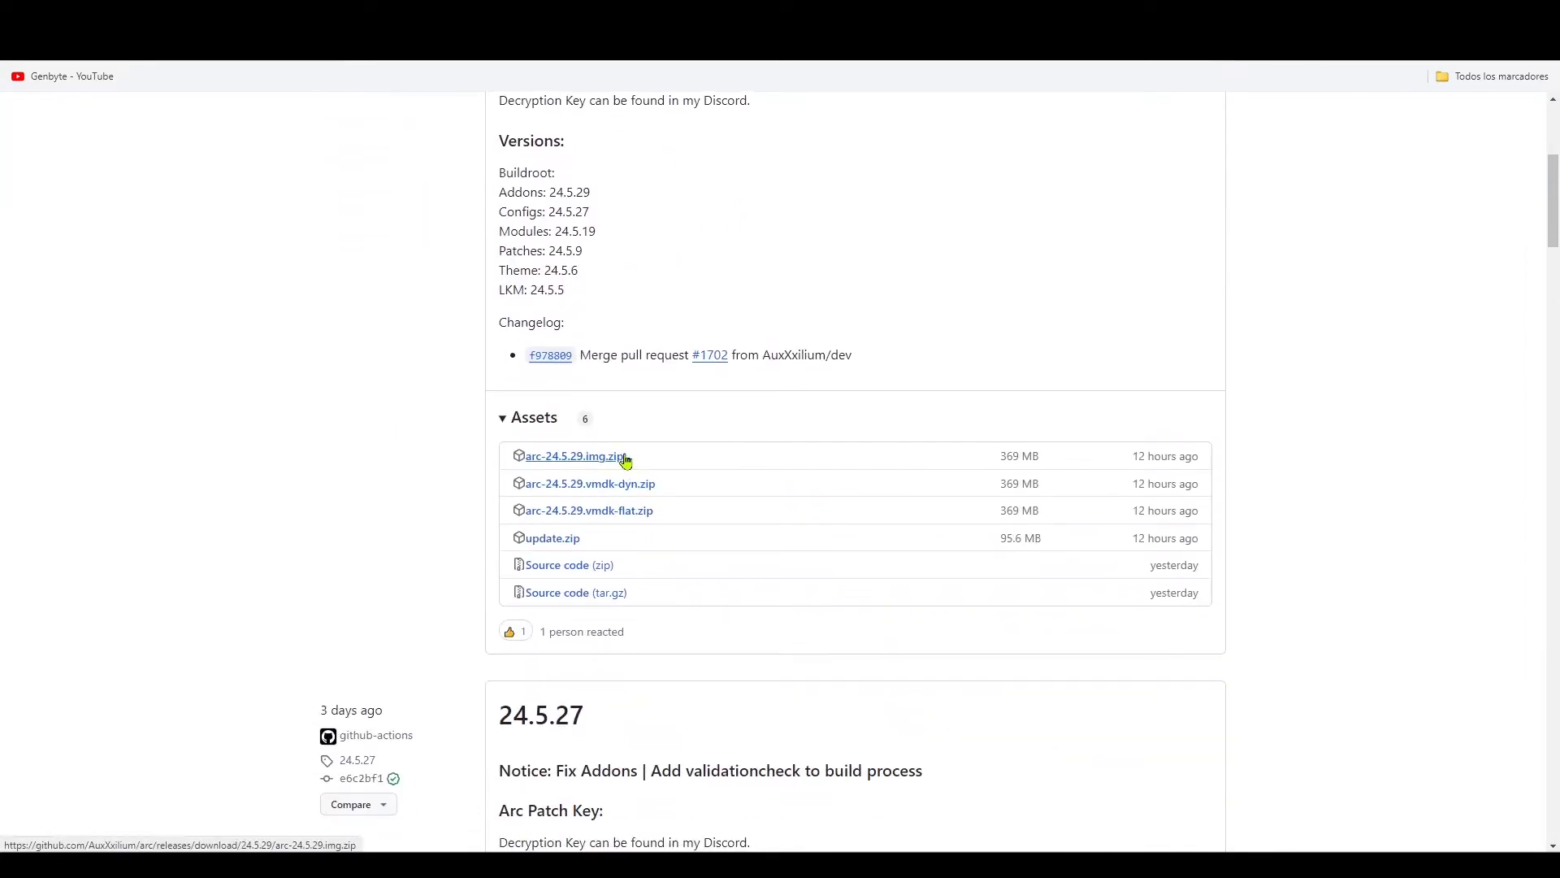
left_click_drag(637, 457, 529, 475)
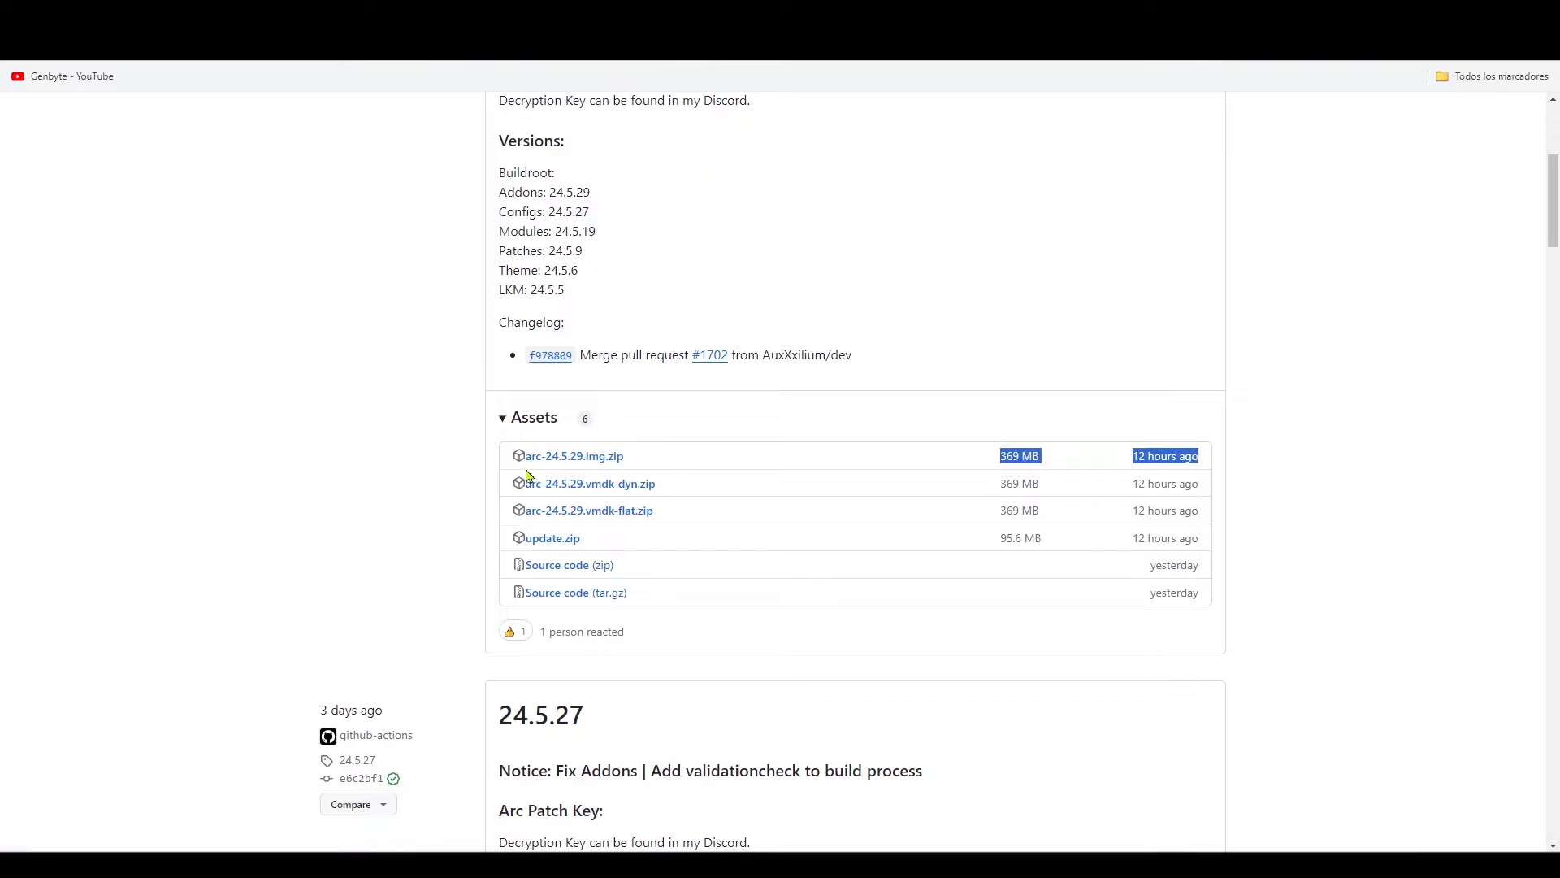
left_click(669, 474)
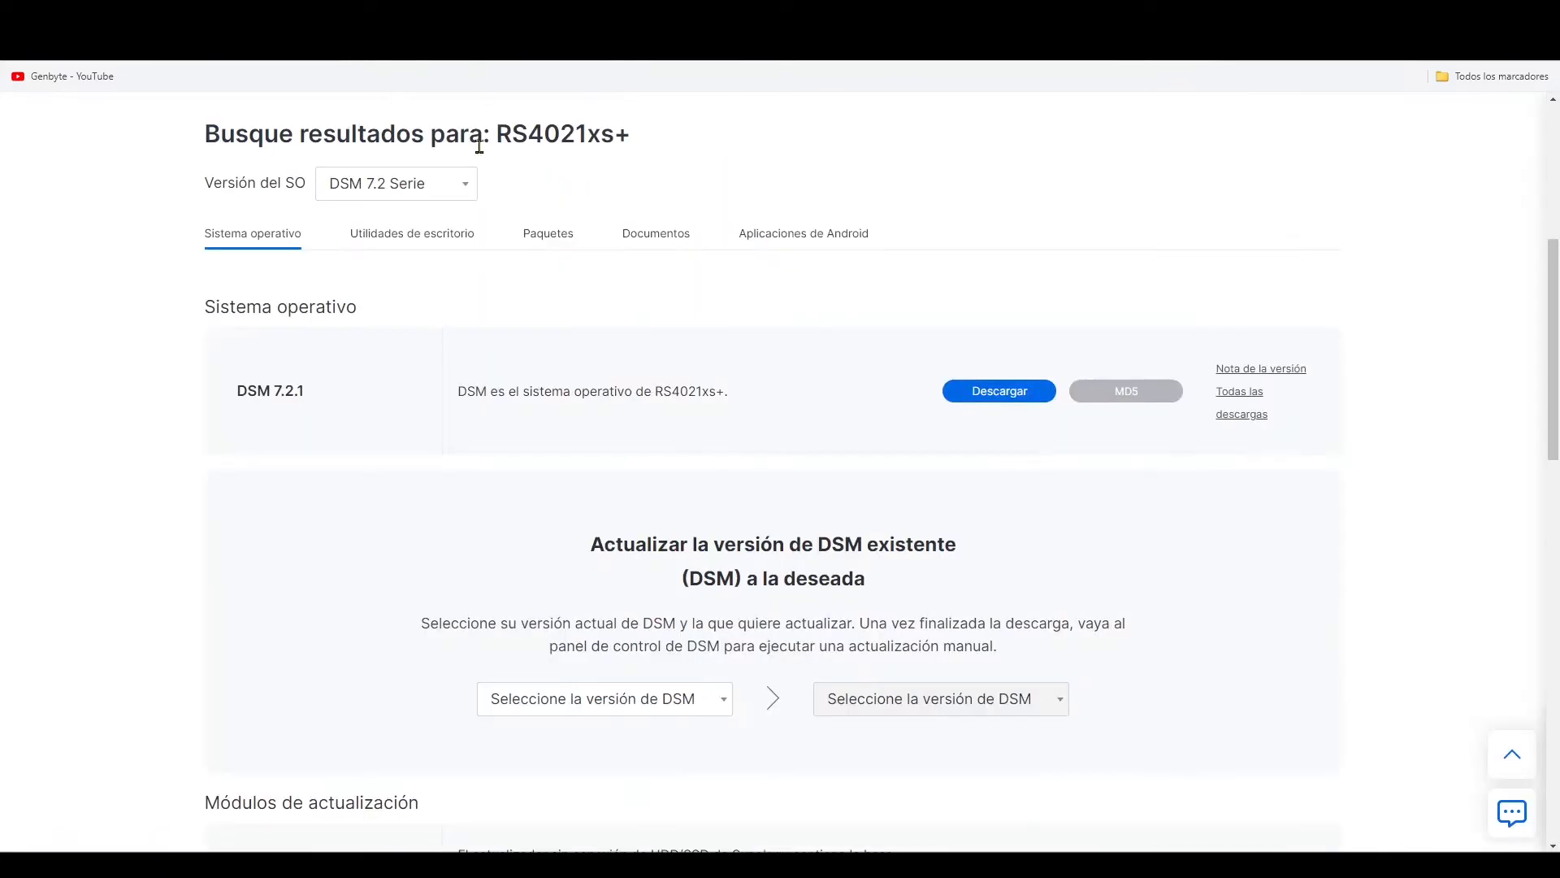
- Locate the DSM 7.2.1 operating system download for the RS4021xs+ on Synology's download page and check the files on the desktop
left_click_drag(313, 406, 234, 399)
left_click(730, 404)
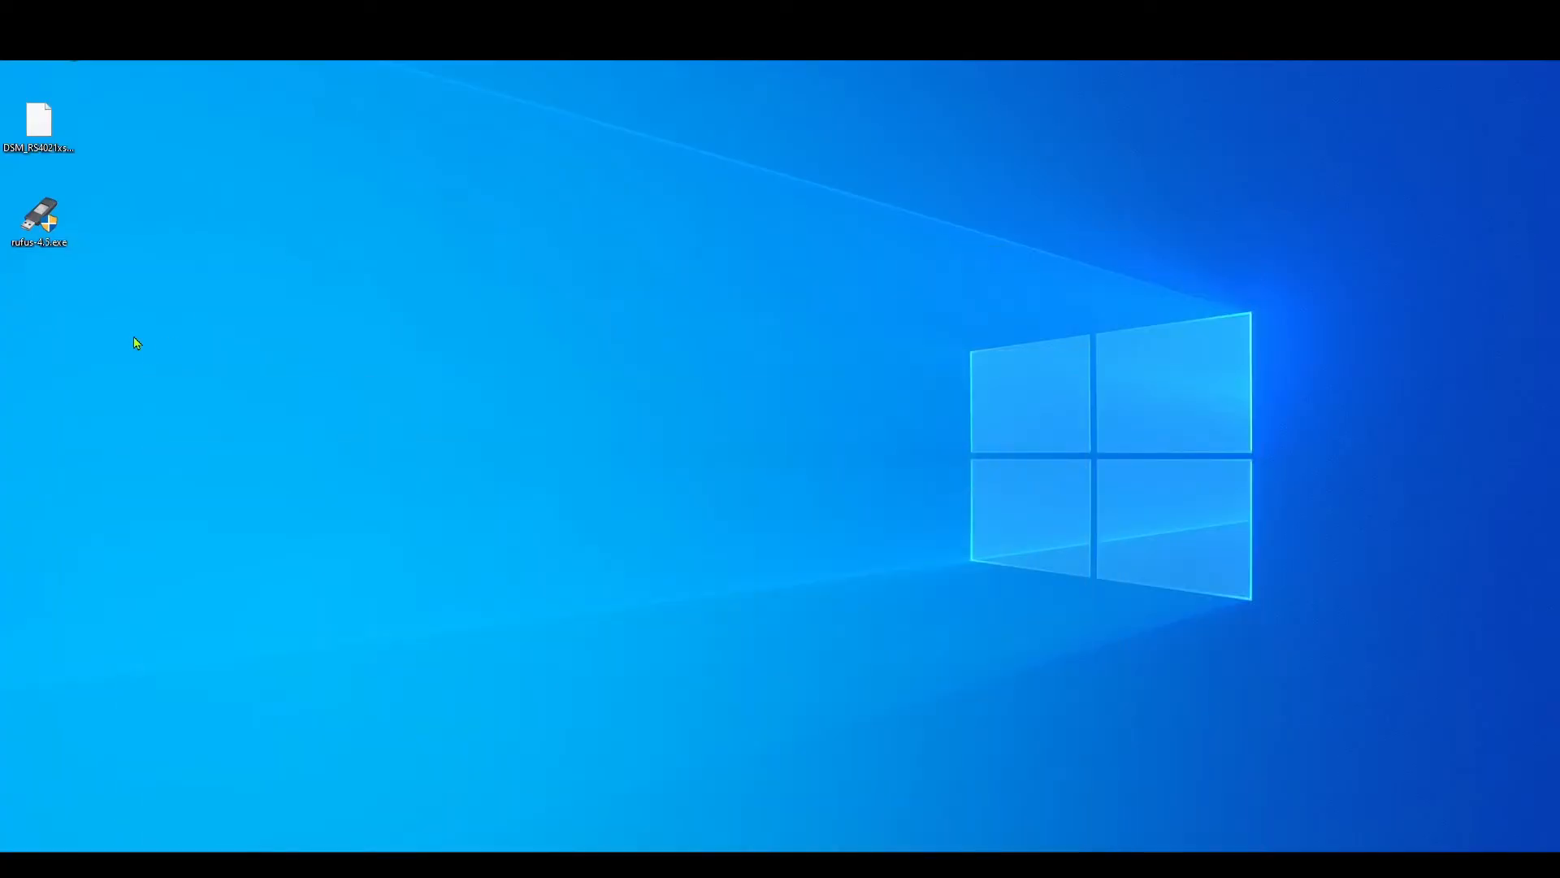
left_click_drag(137, 343, 8, 64)
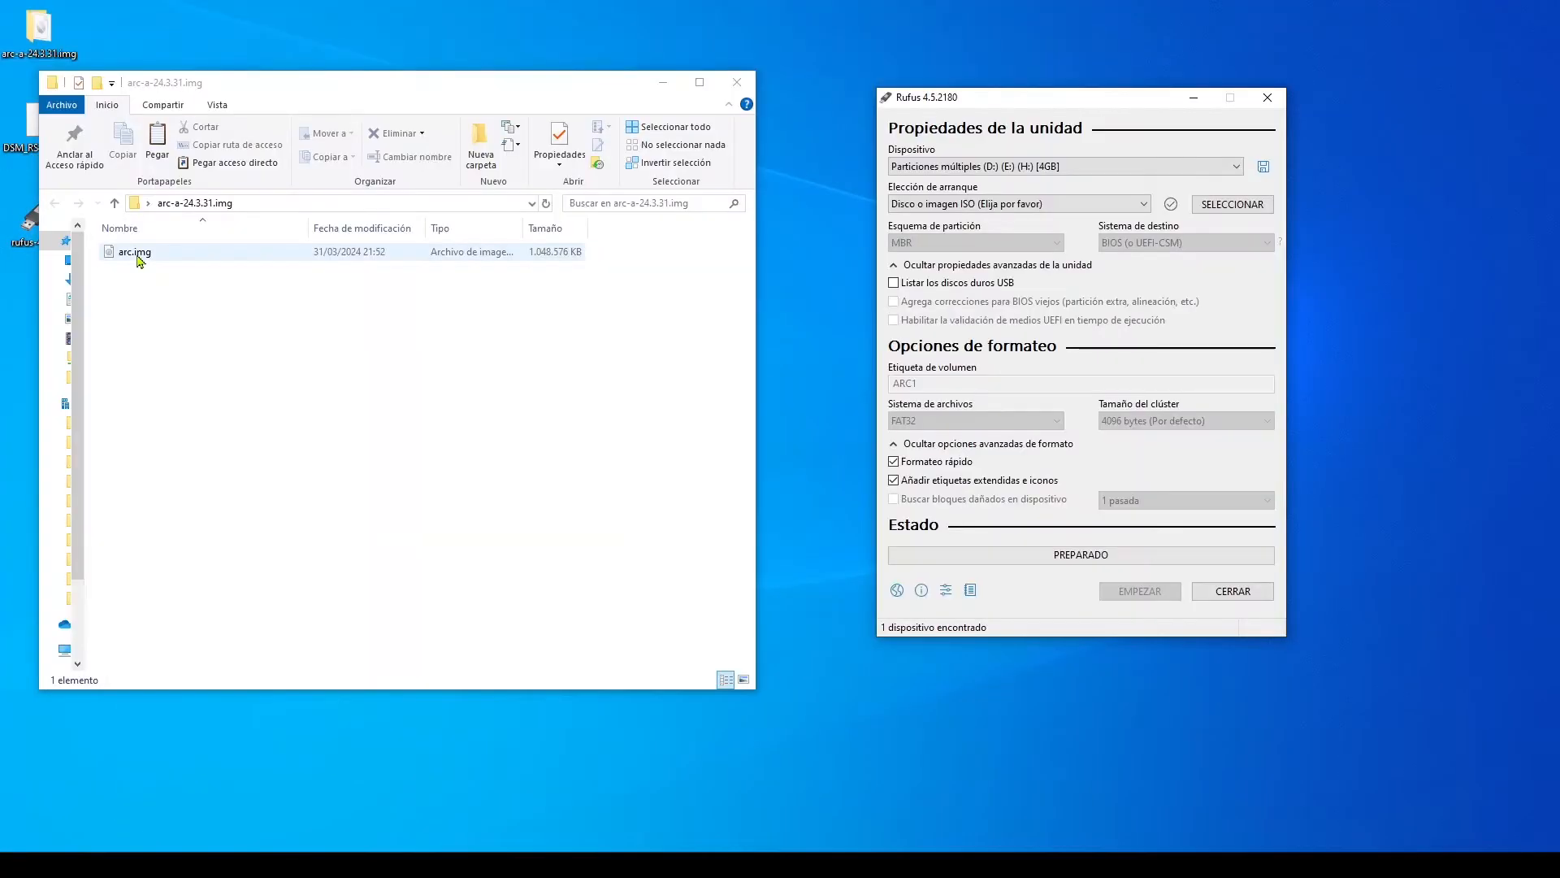
- Write arc.img to the 4GB USB drive with Rufus, accepting the loss of all its data and partitions, and close Rufus
left_click(136, 255)
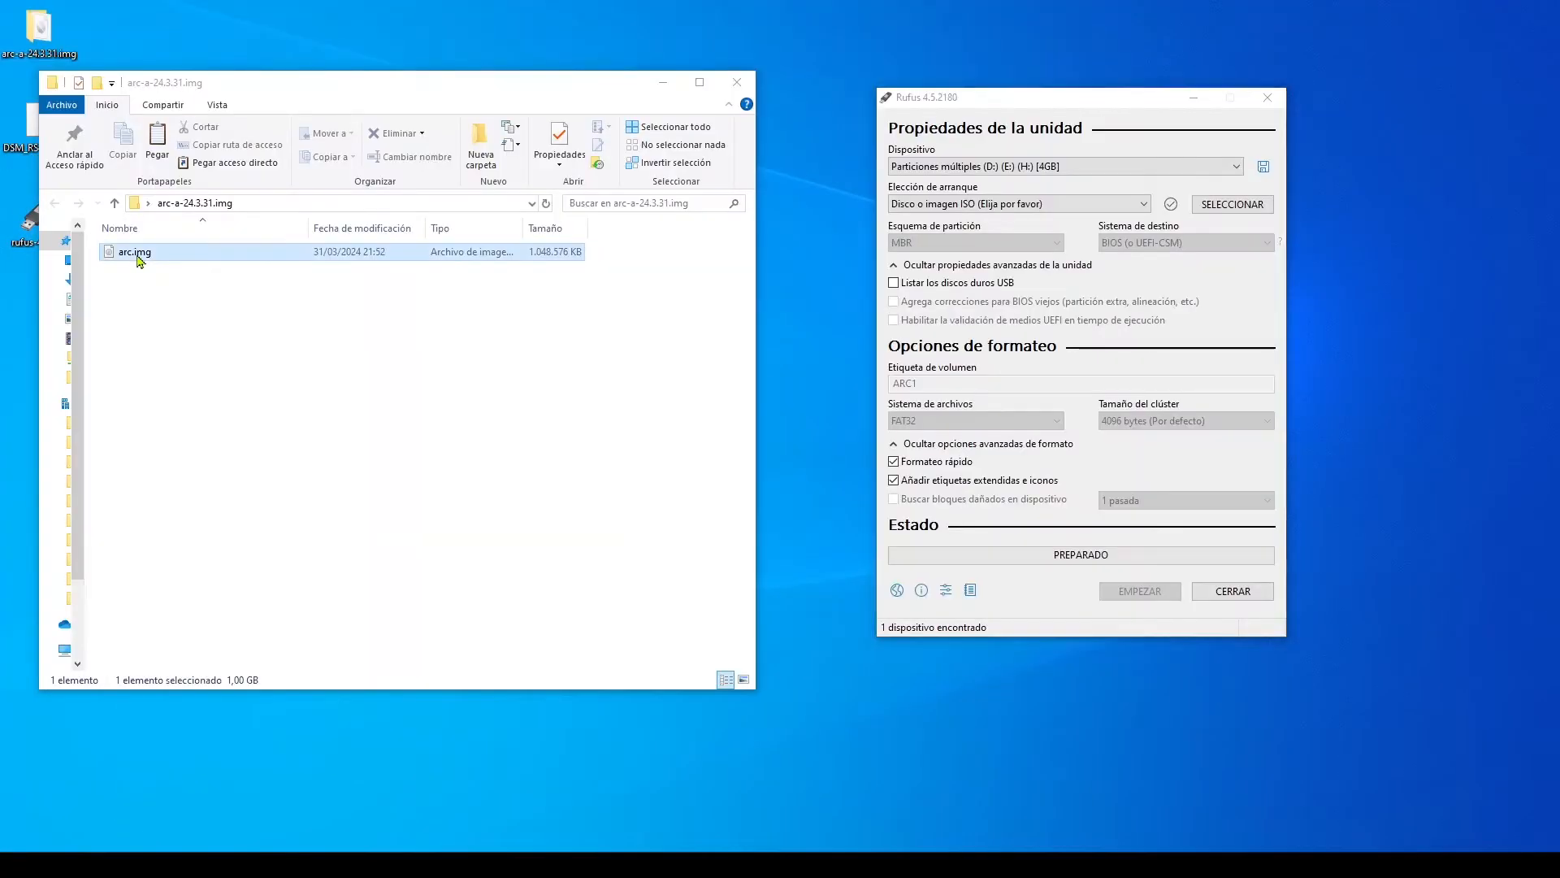
left_click_drag(138, 258, 1047, 211)
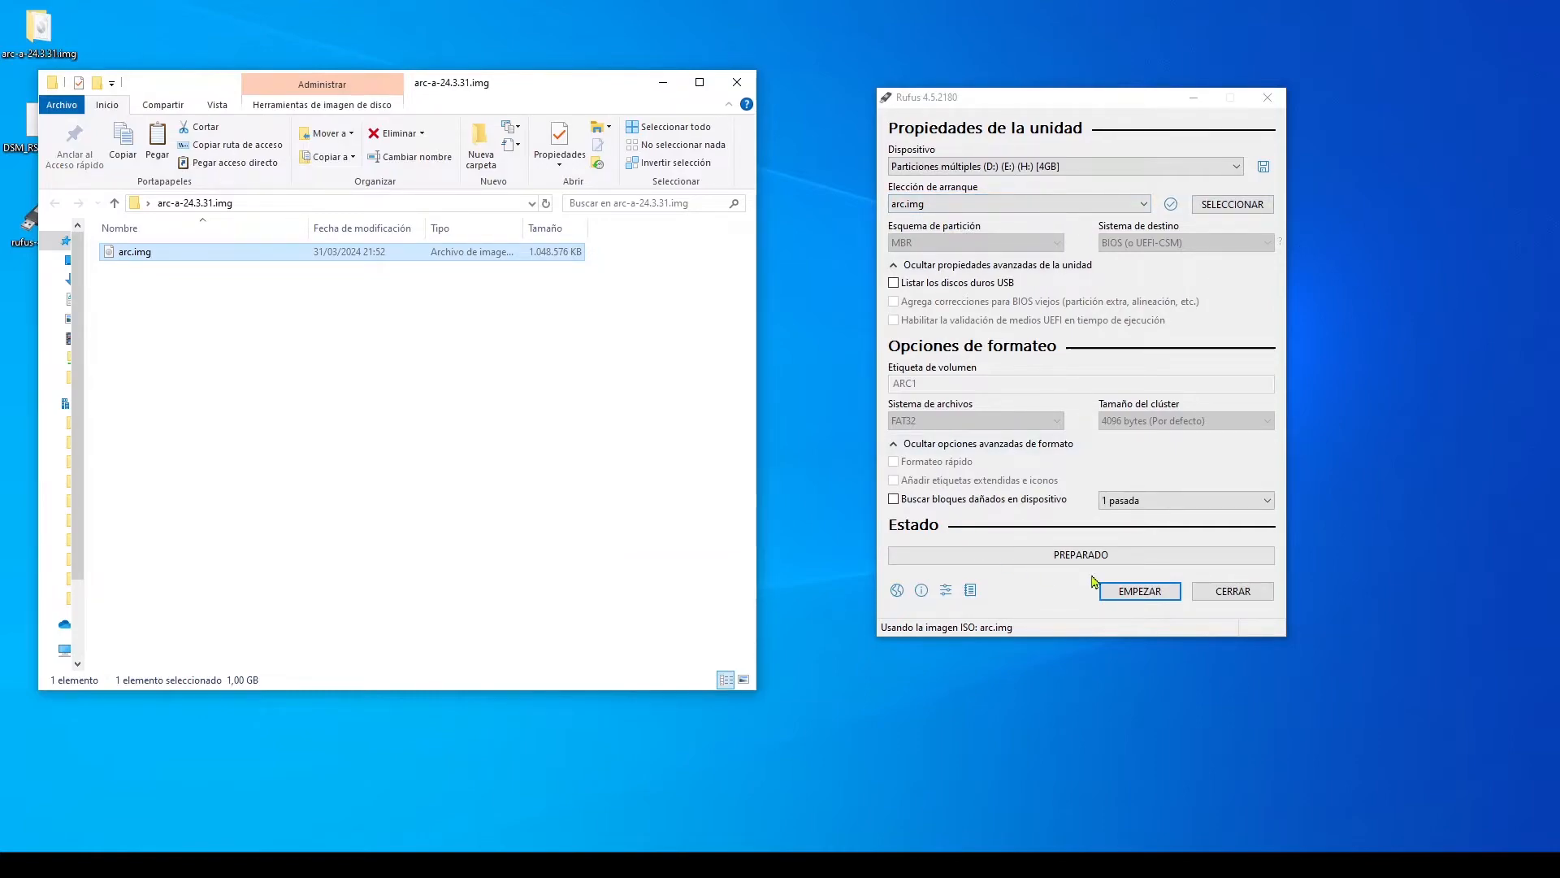
left_click(1133, 598)
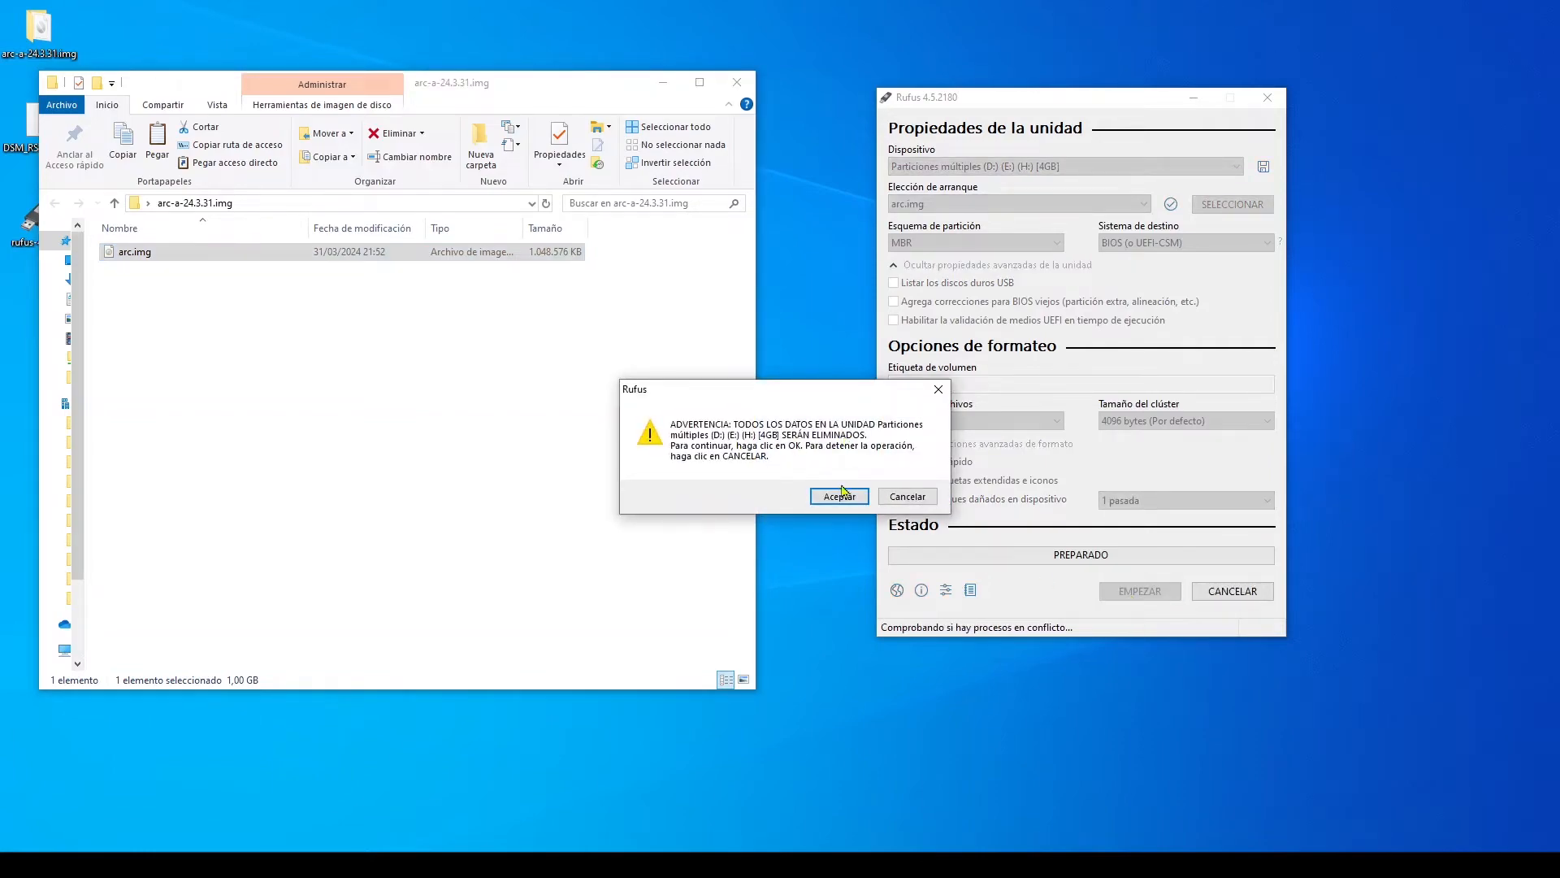
left_click(840, 497)
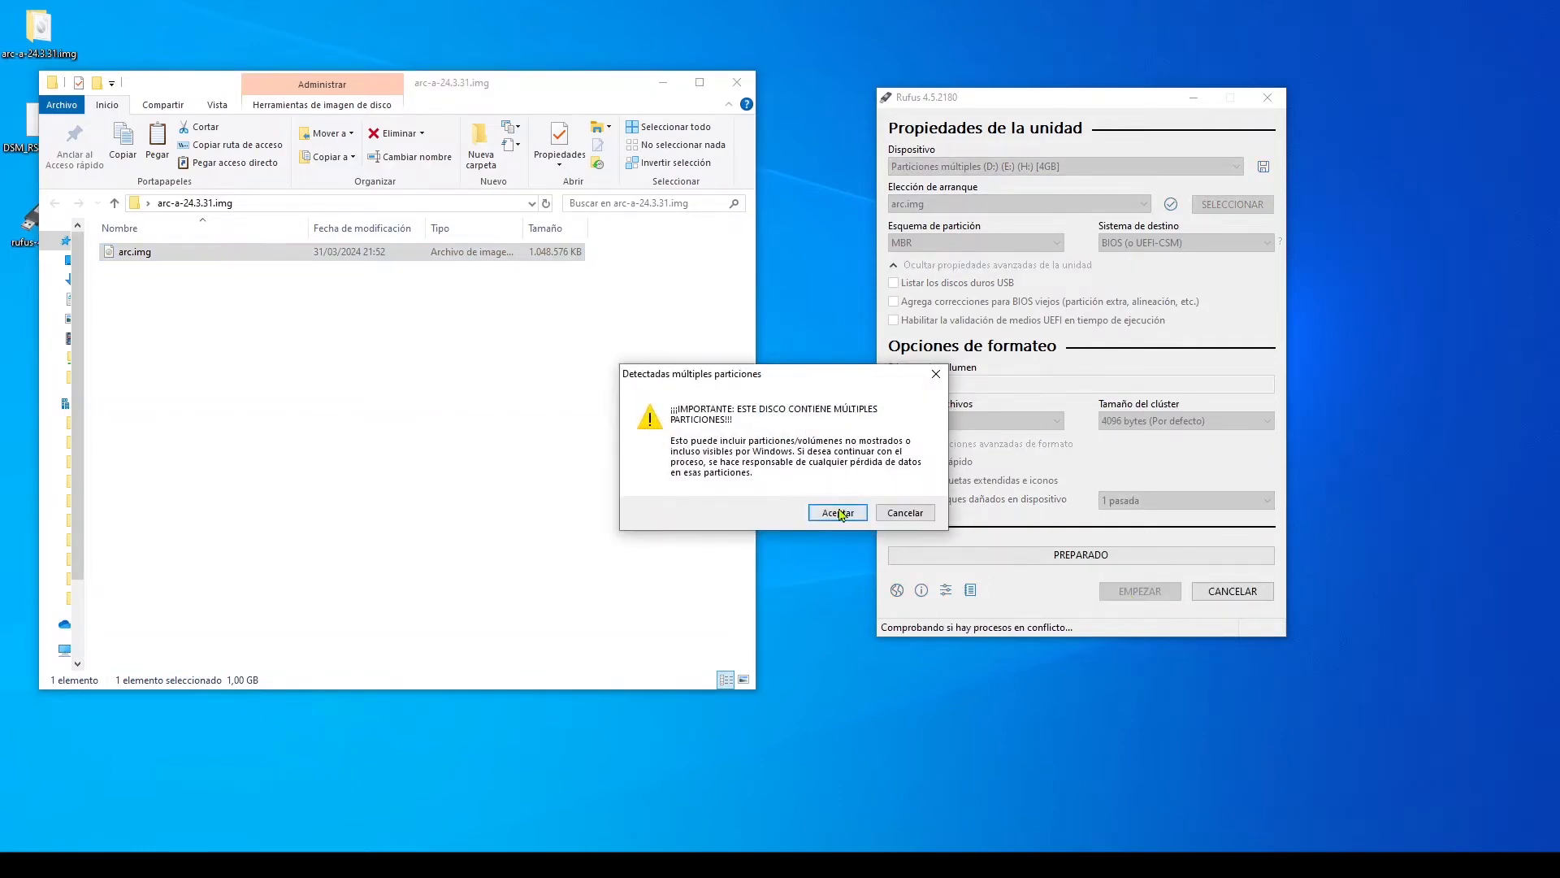
left_click(838, 514)
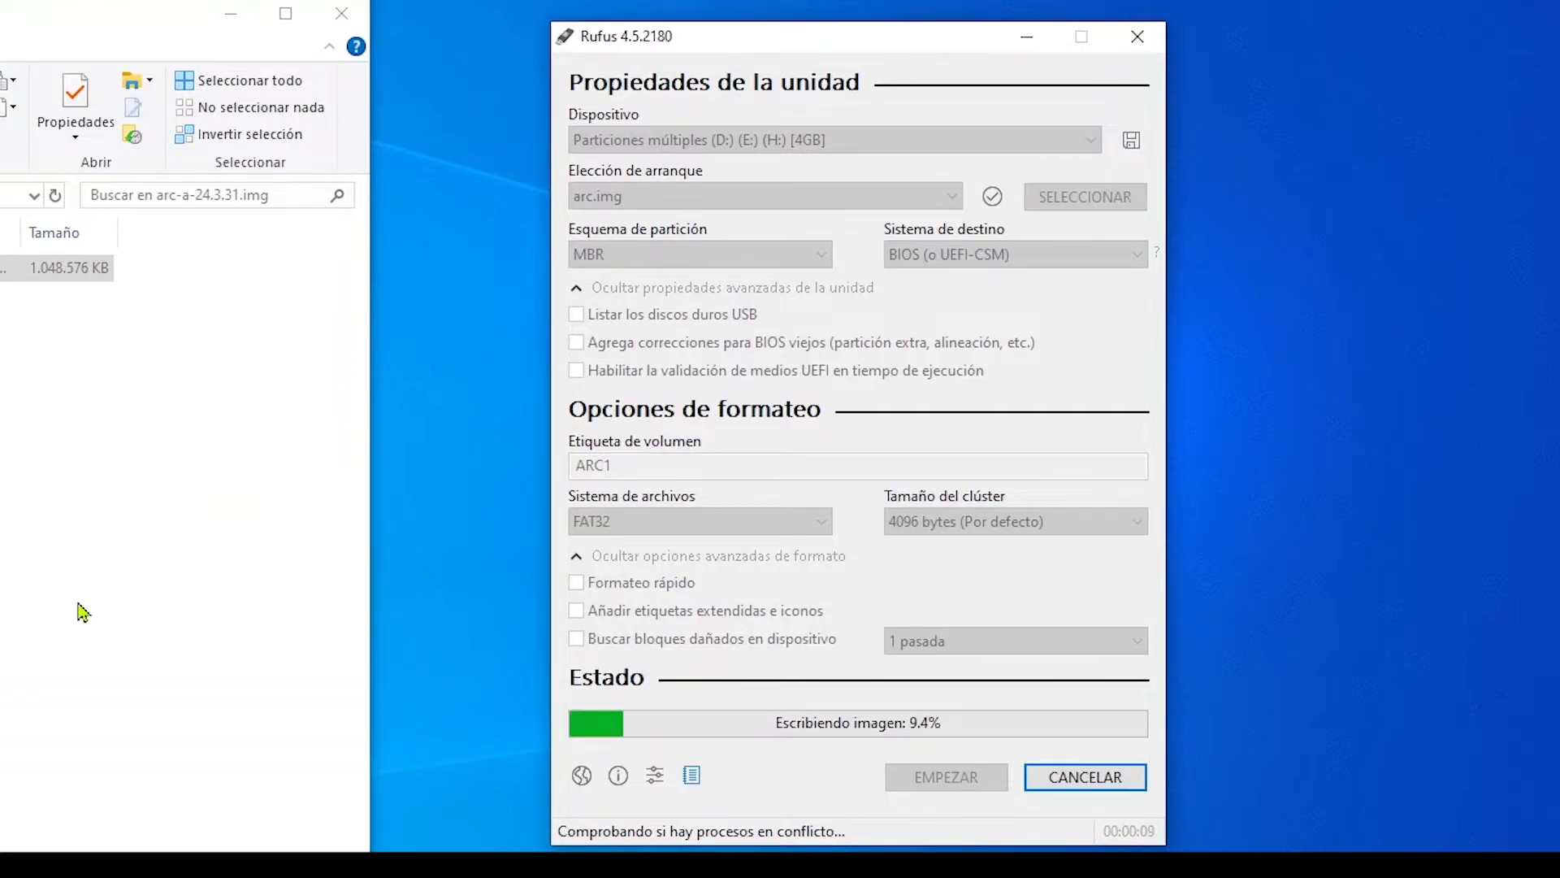
left_click(231, 14)
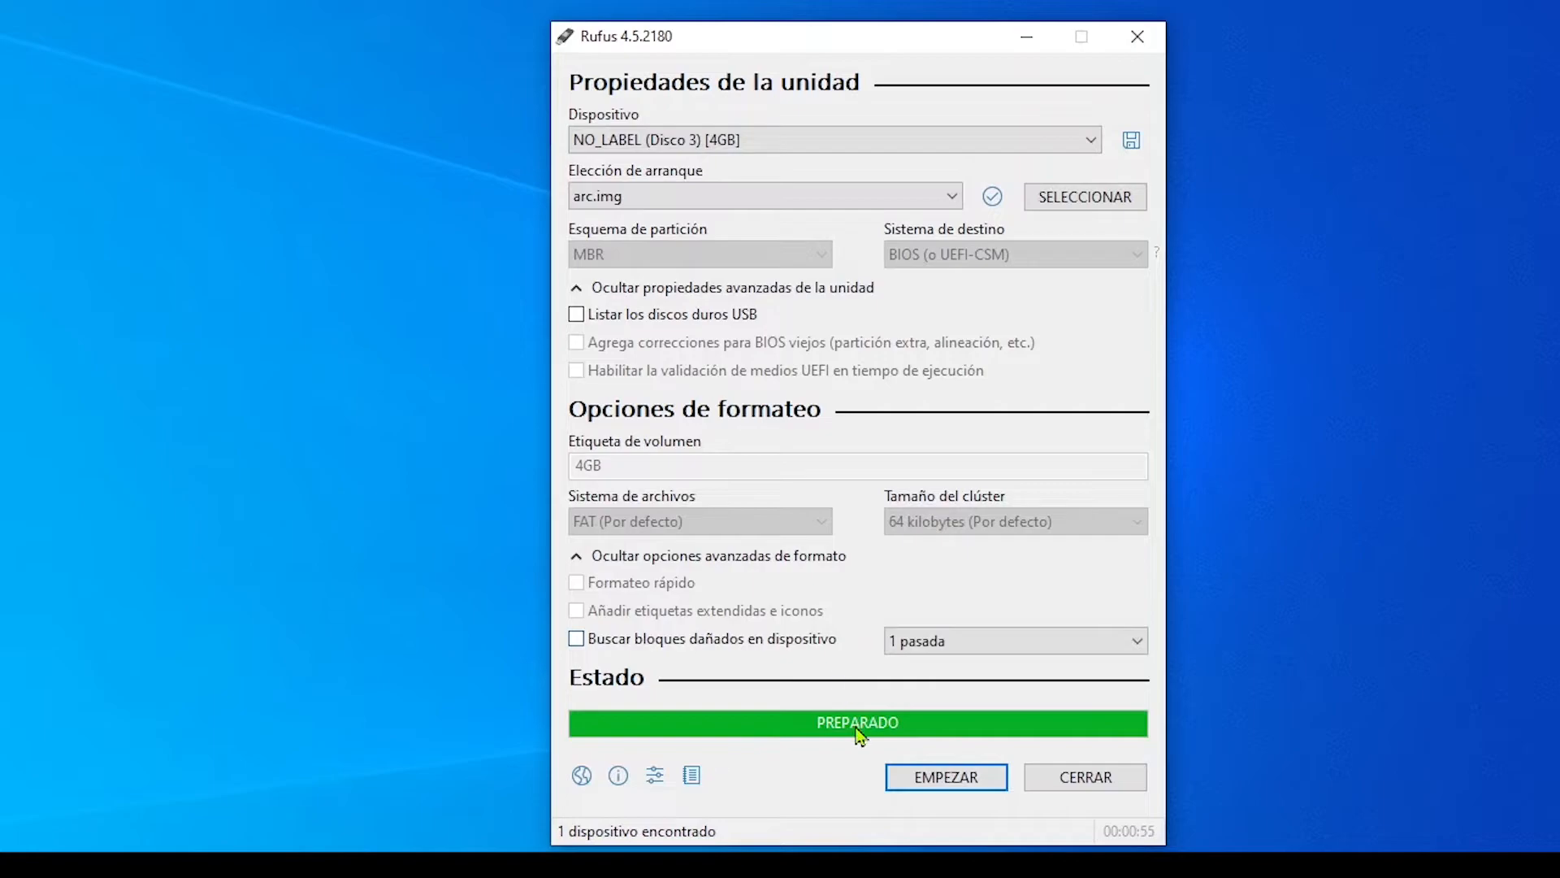
left_click(1097, 782)
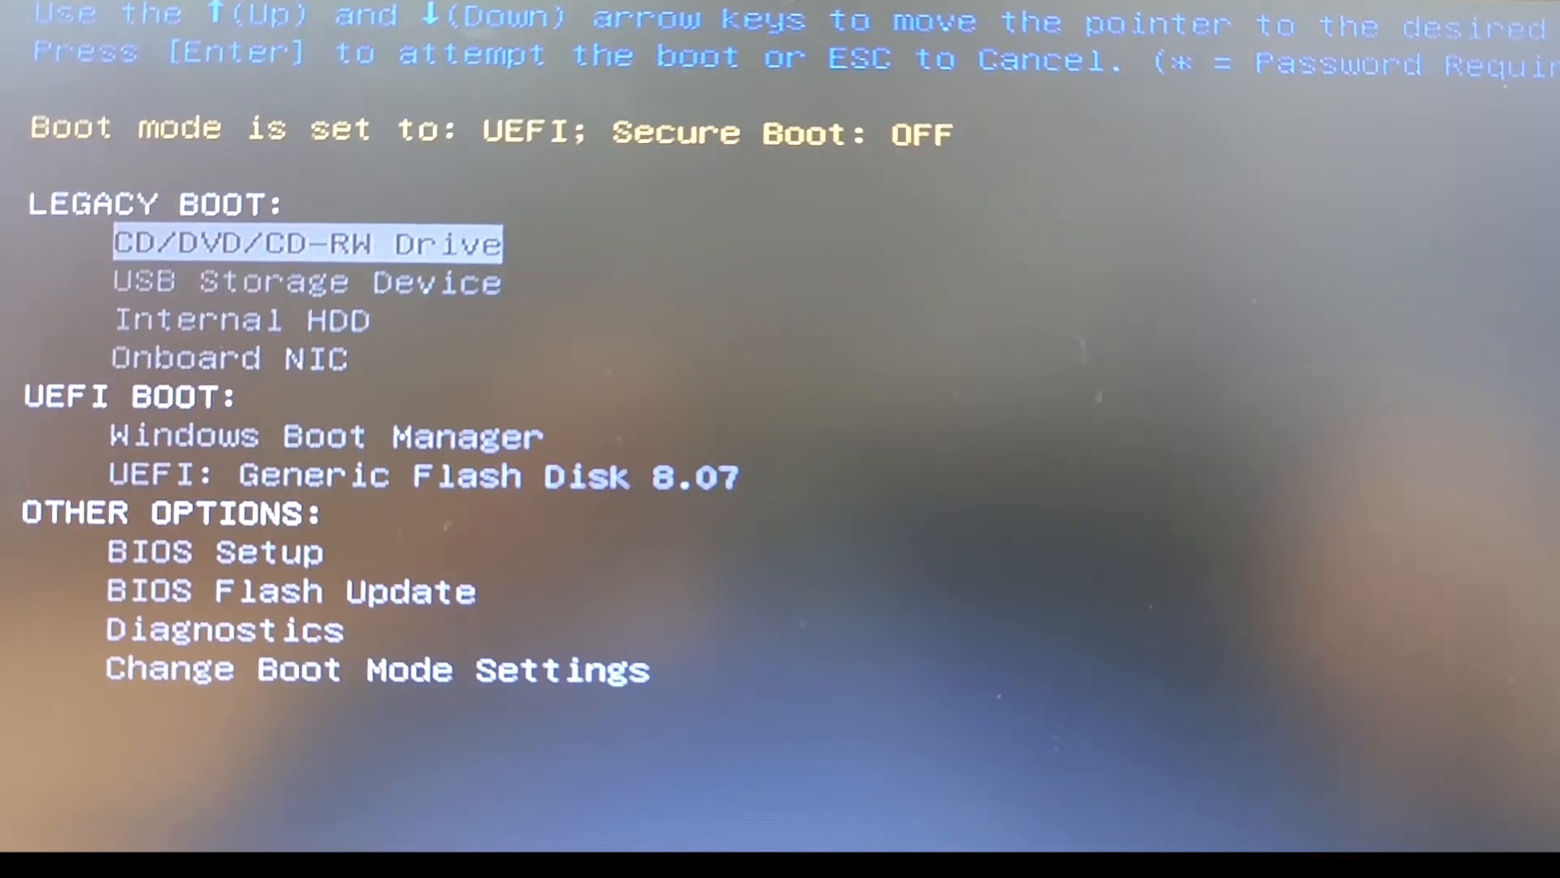
- Boot the computer from the legacy USB Storage Device entry
key("Down")
key("Down")
key("Down")
key("Up")
key("Up")
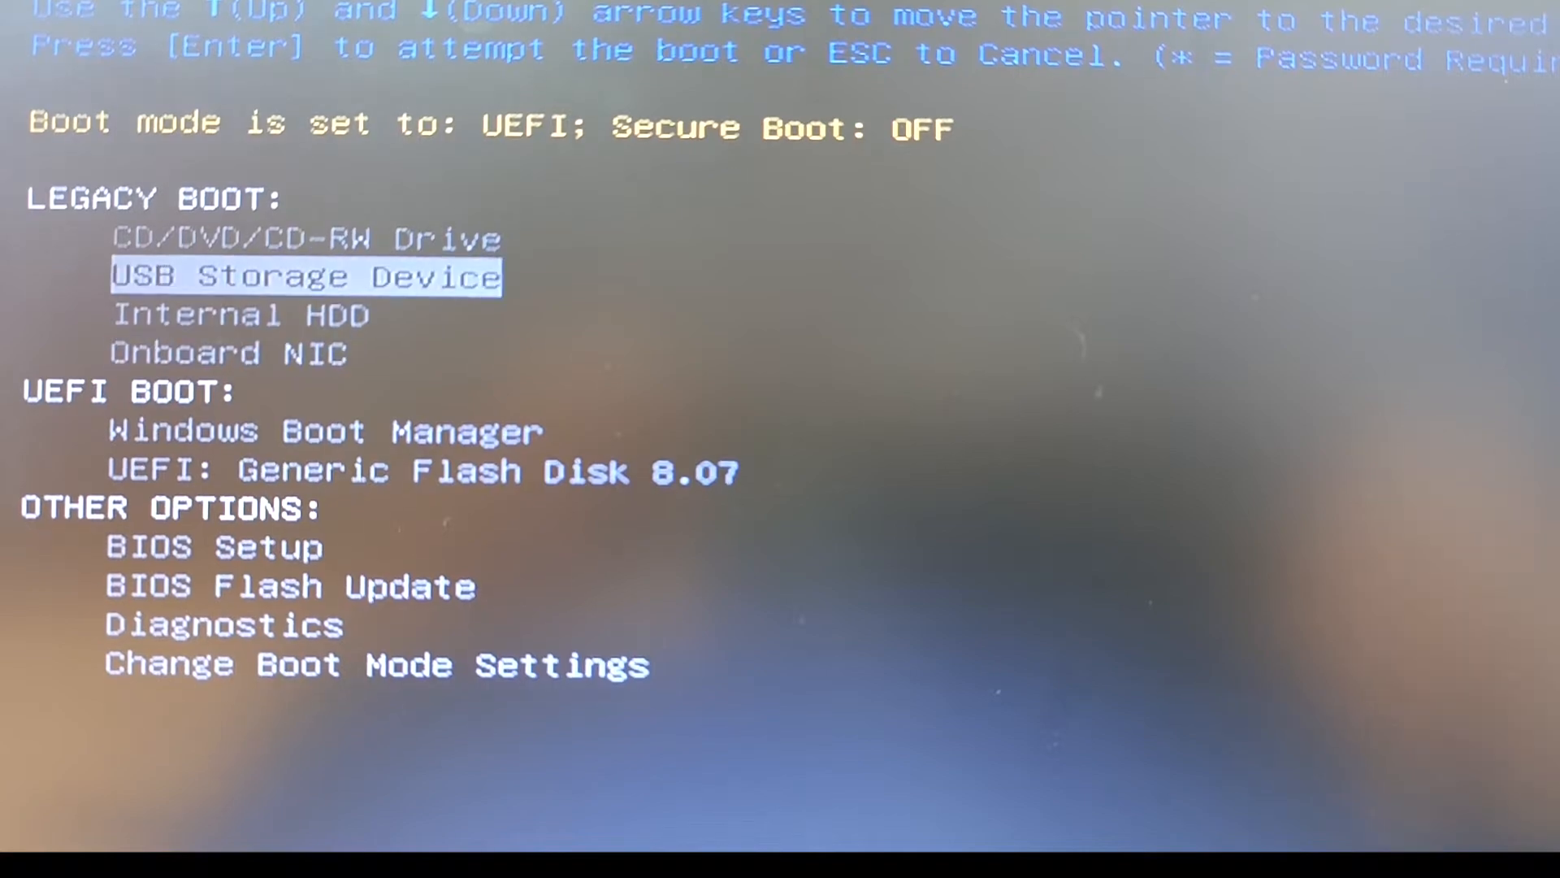
key("Return")
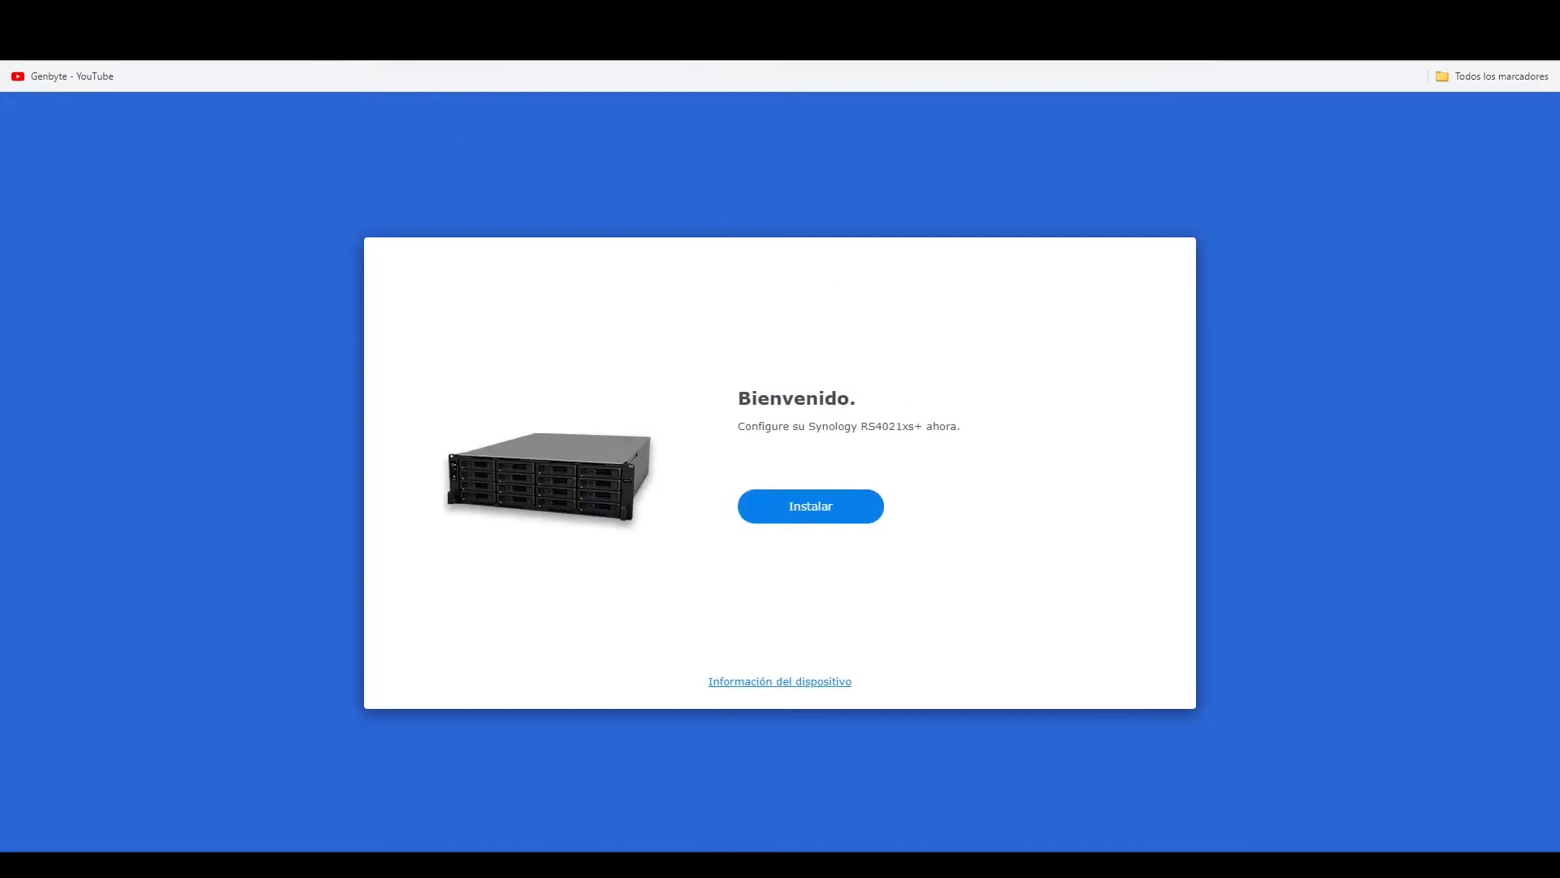
- Start the Synology RS4021xs+ installation and consult Synology's download center for its DSM file before returning to the installer
left_click(820, 512)
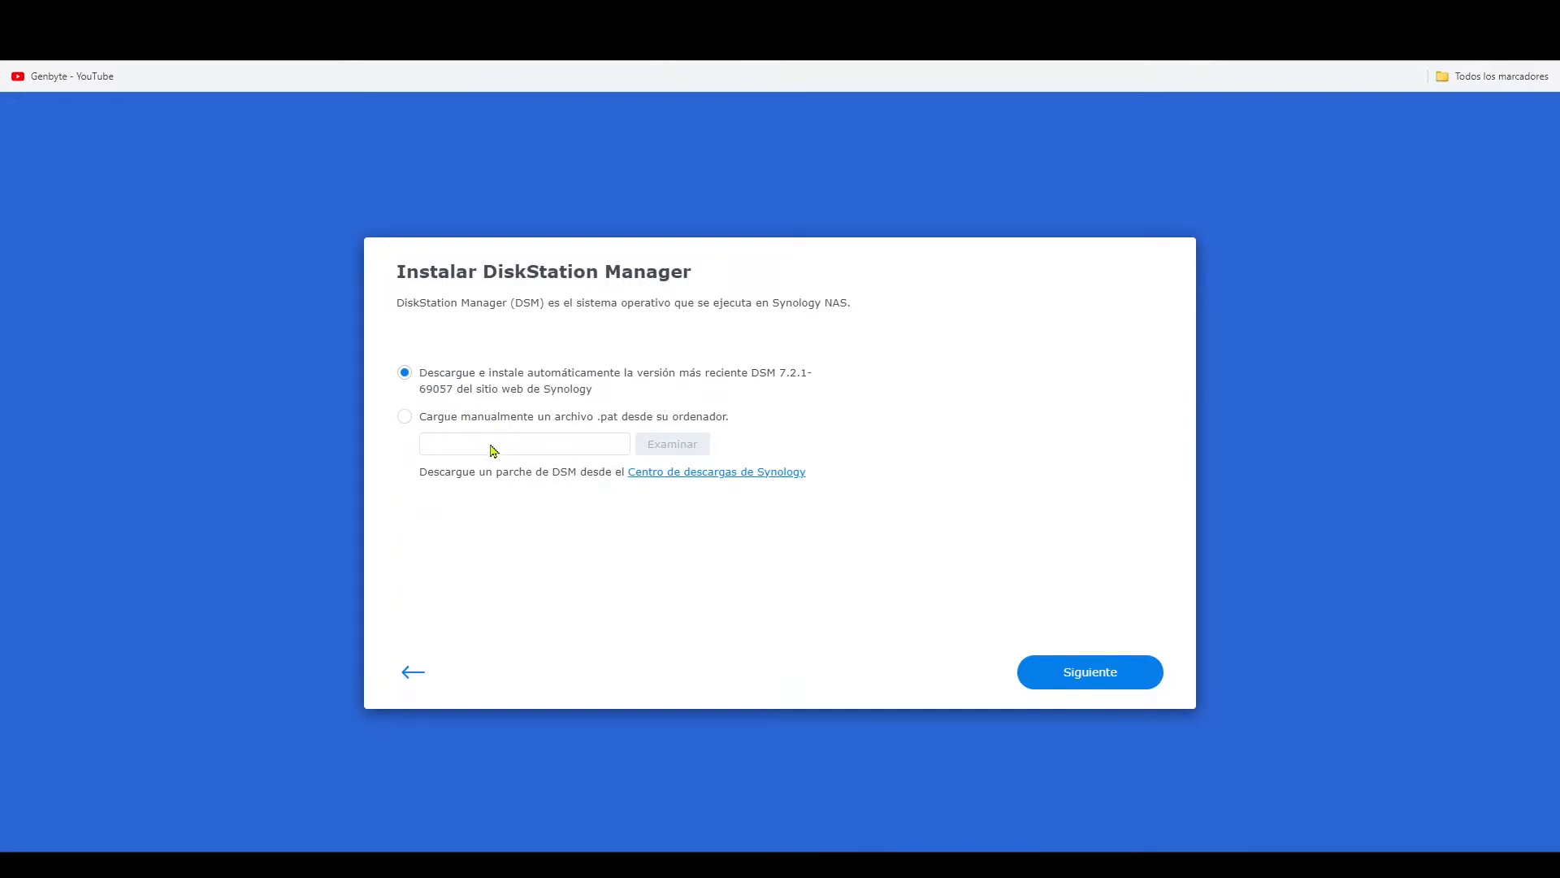
left_click(728, 478)
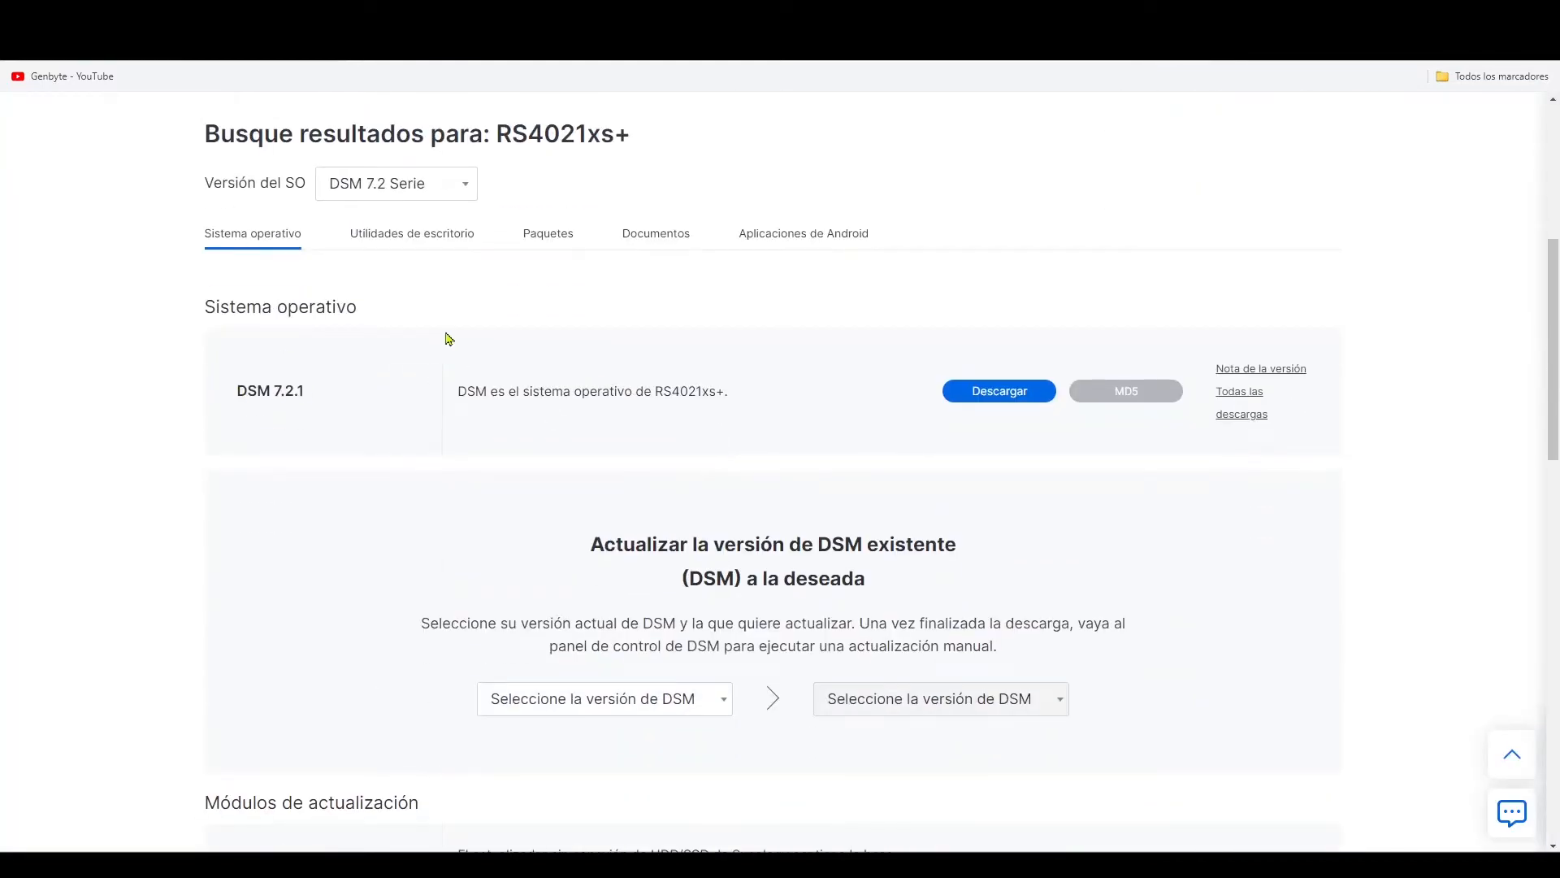
left_click(357, 17)
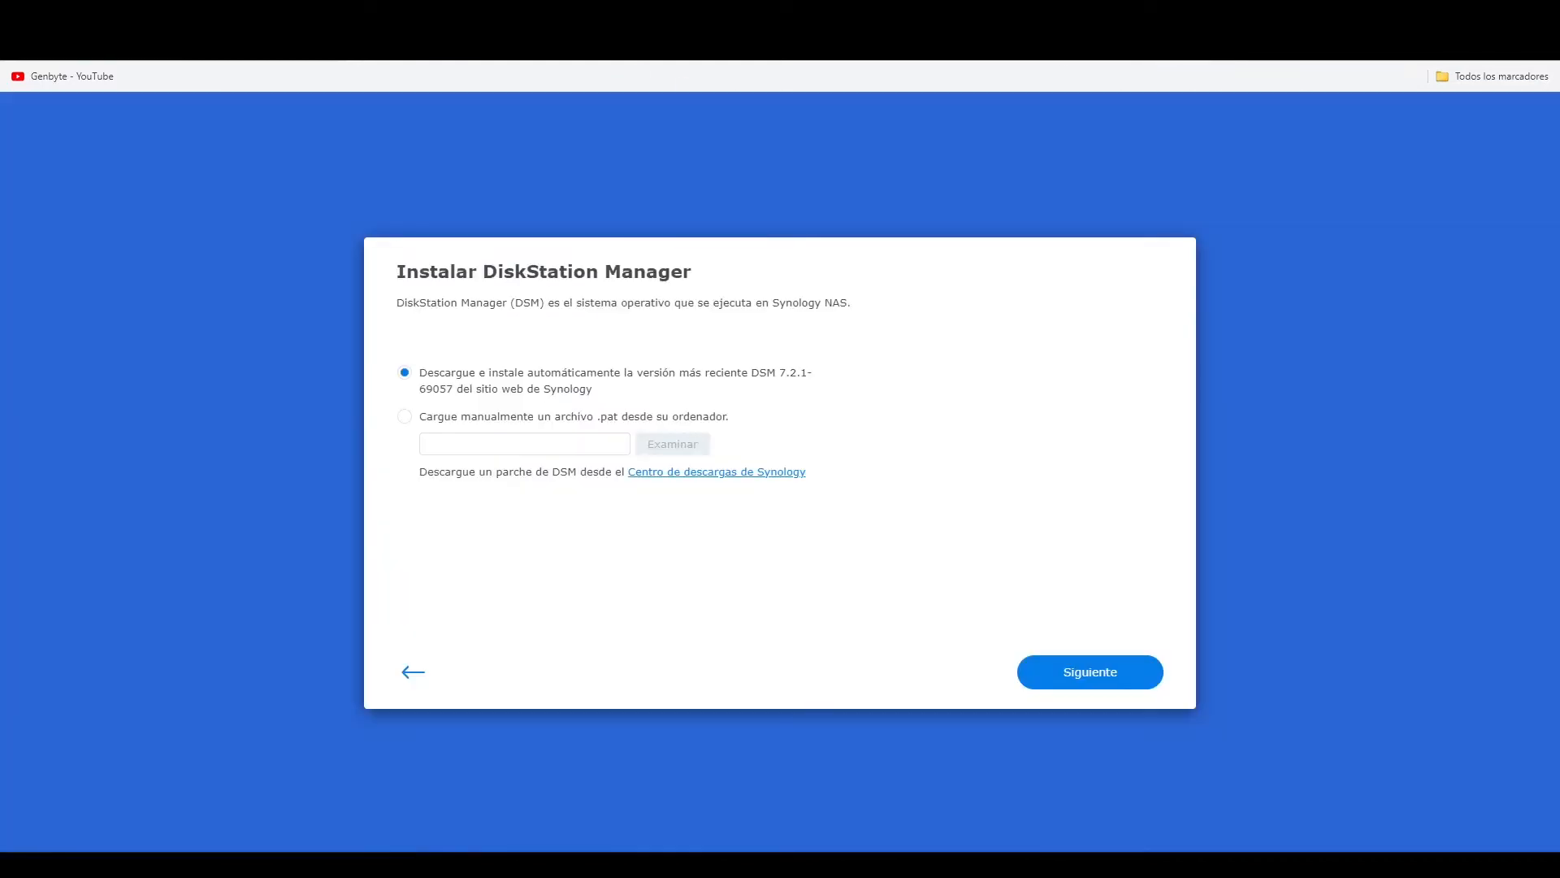
- Choose manual .pat upload, supply DSM_RS4021xs+_69057.pat from the desktop, and continue the DSM installation
key("super+Right")
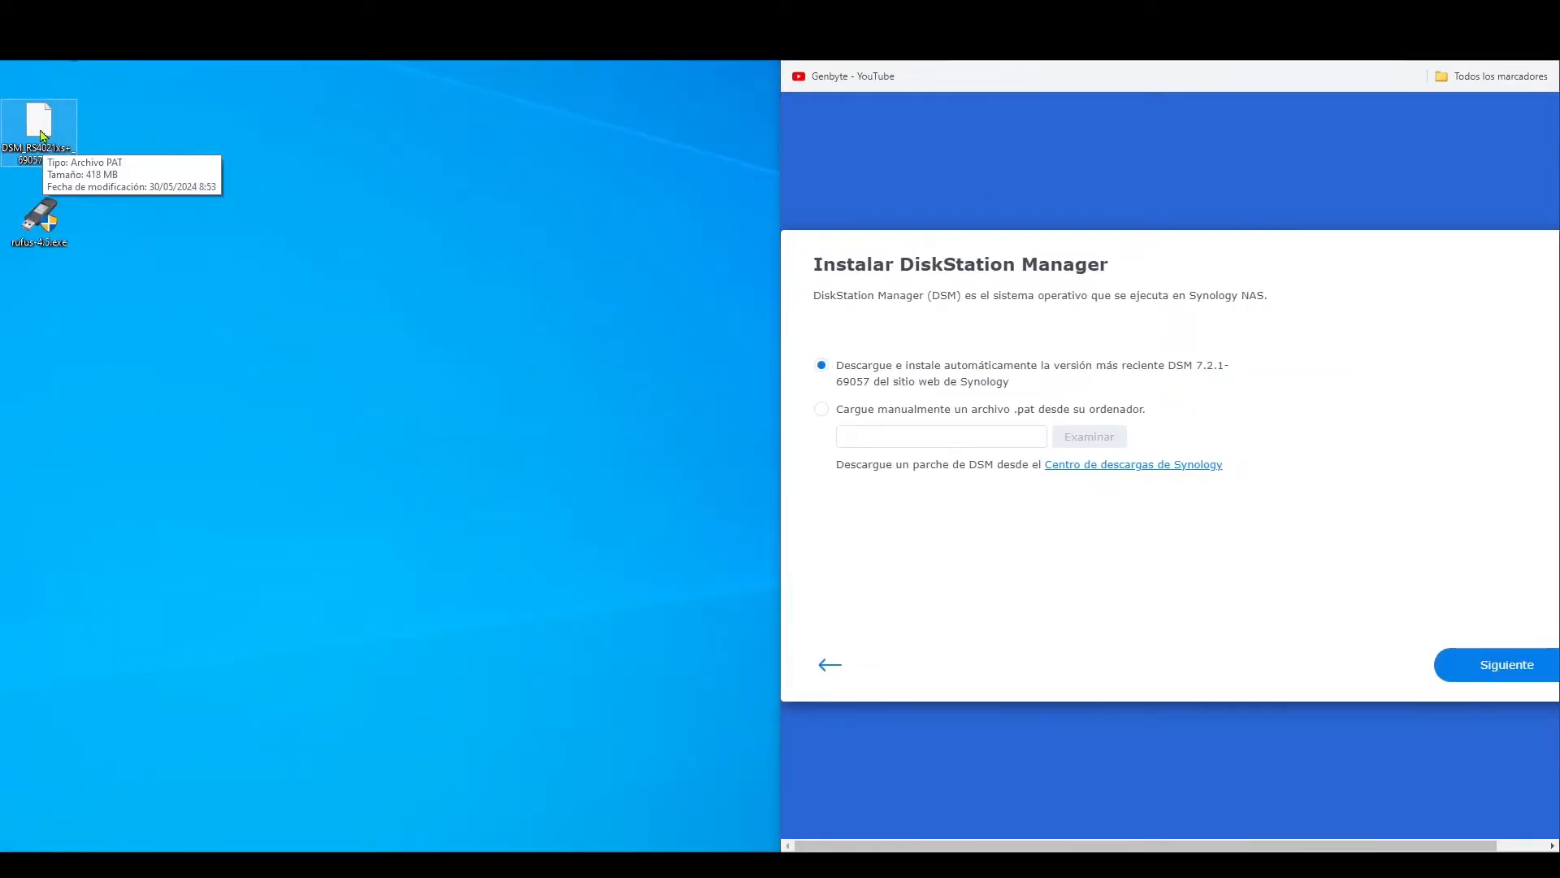
left_click(821, 408)
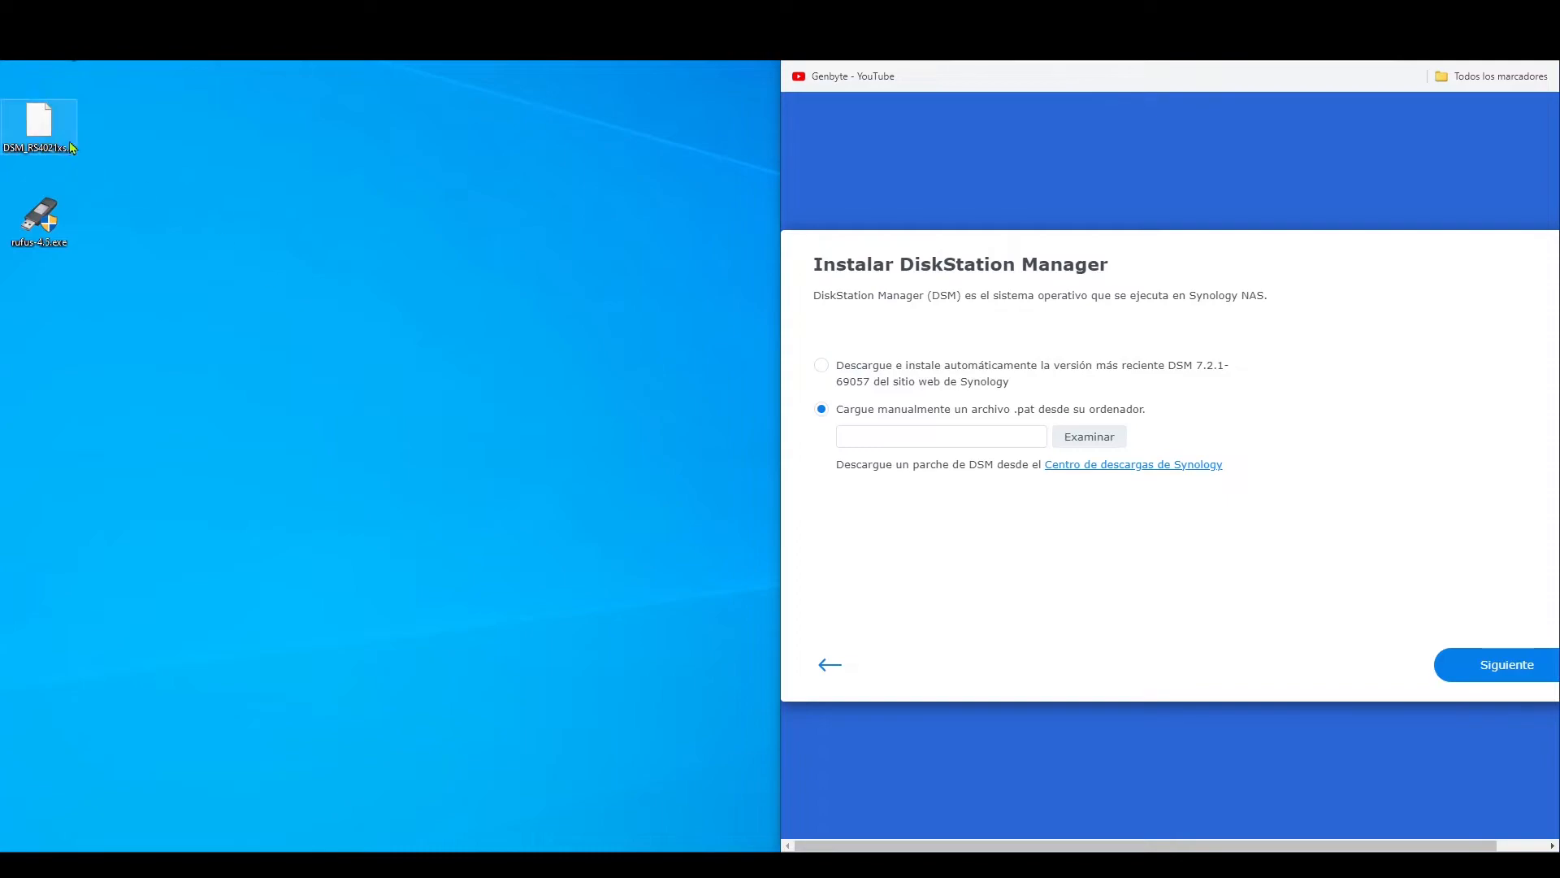
left_click_drag(39, 124, 913, 428)
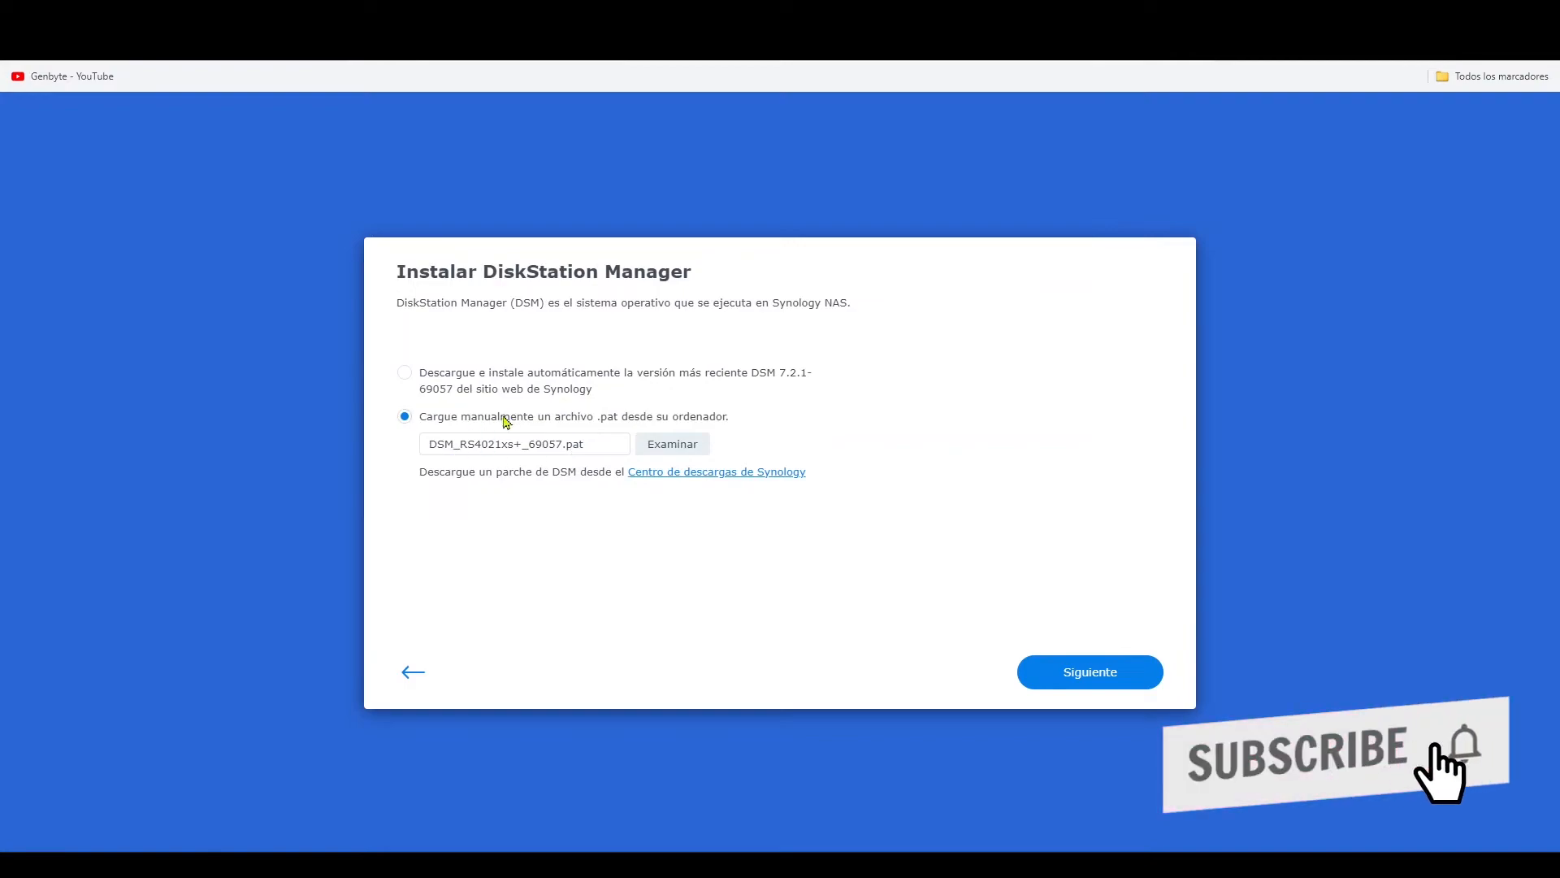
left_click(1090, 671)
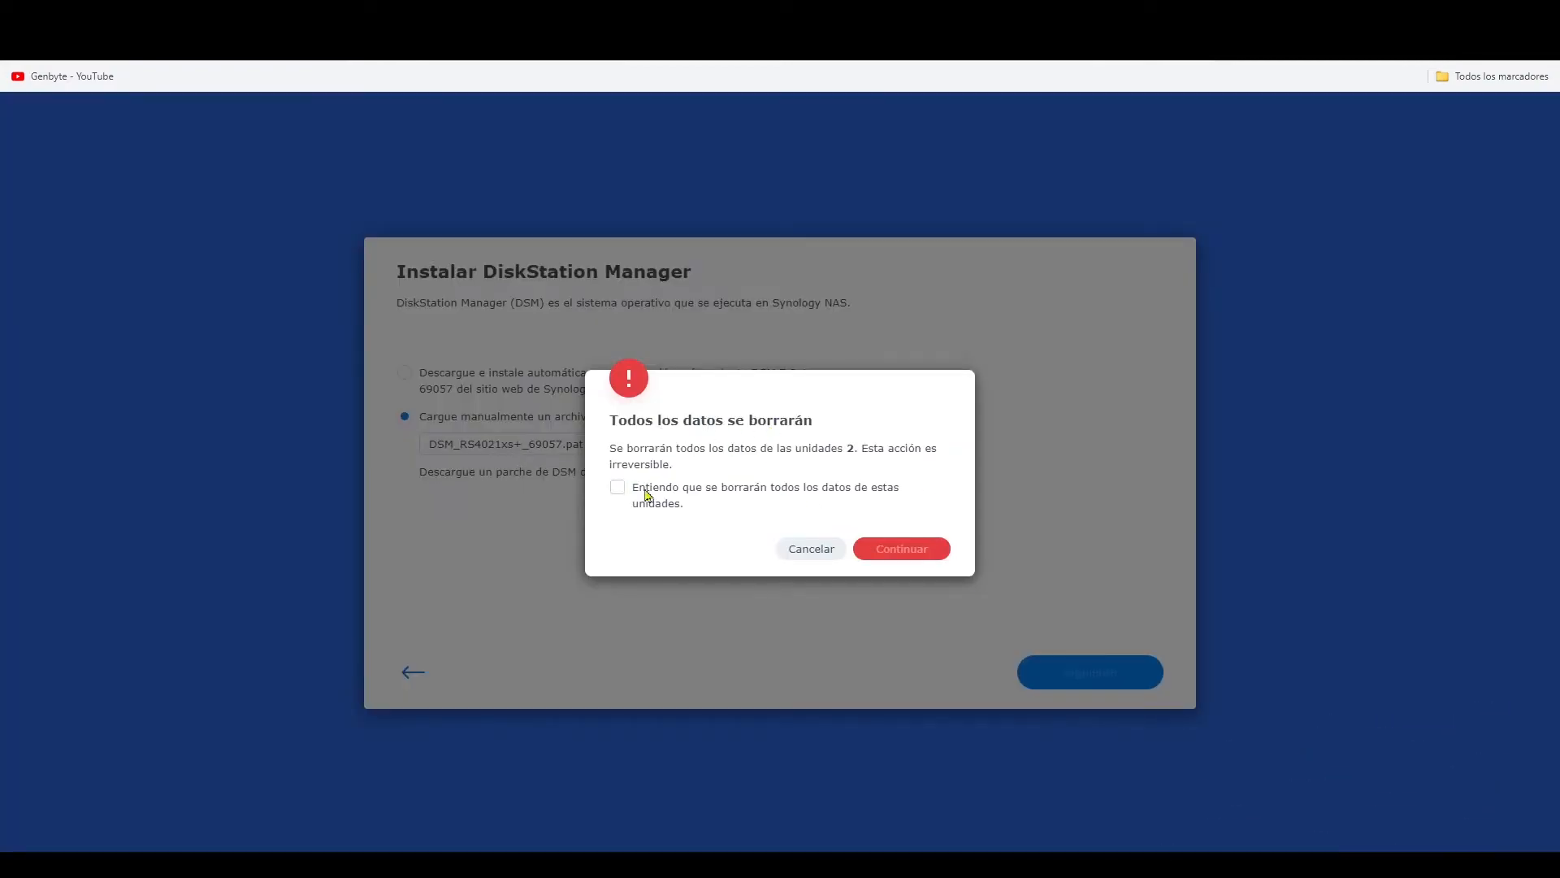
- Acknowledge that all drive data will be erased and confirm the deletion with the product model RS4021xs+
left_click(619, 489)
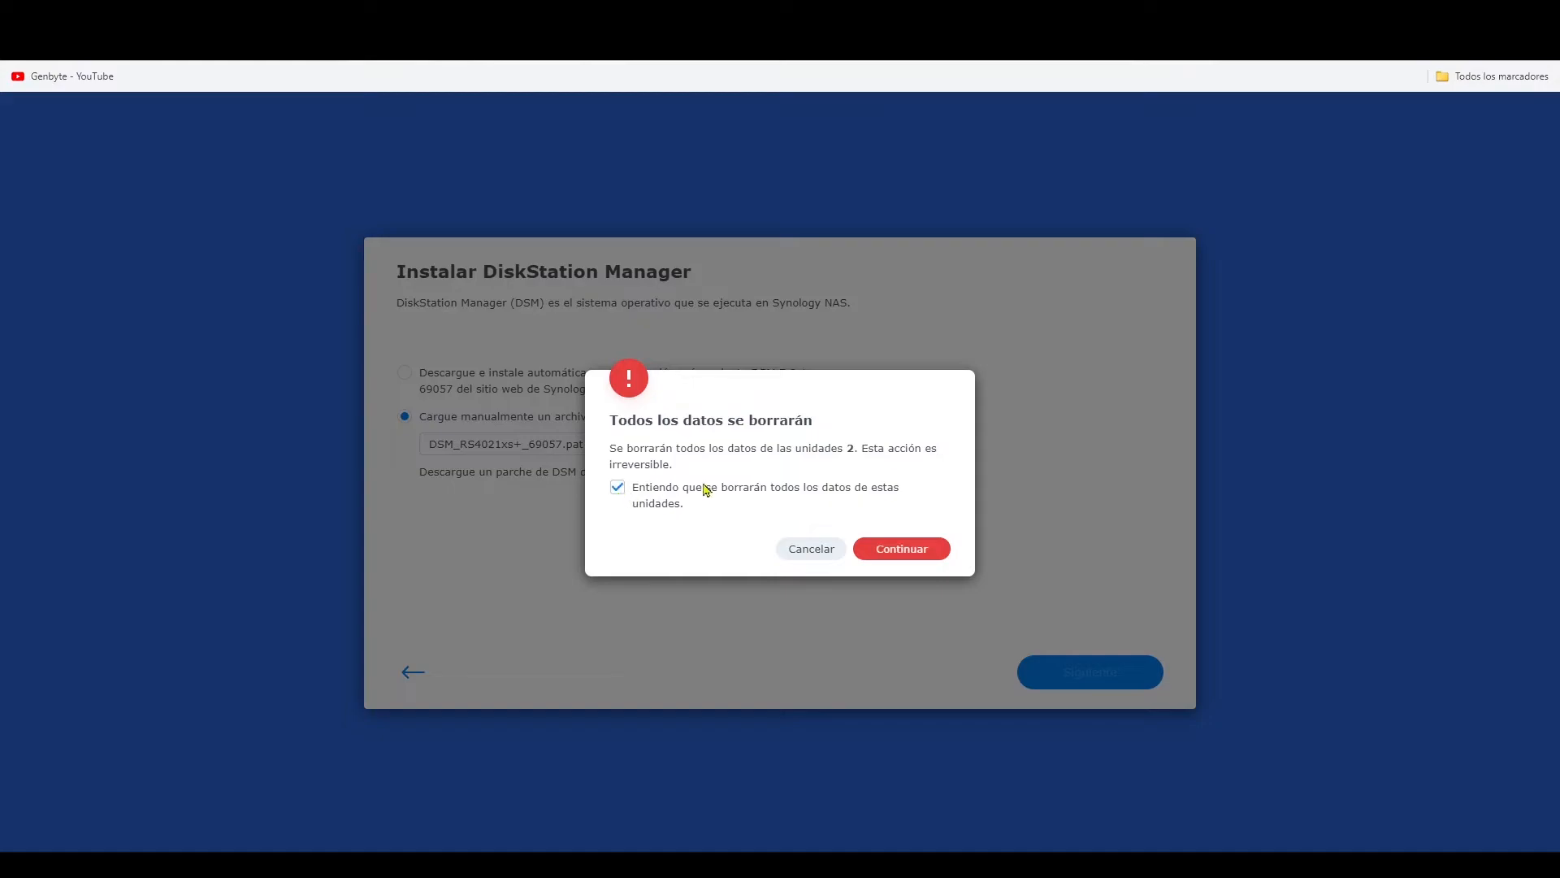
left_click(904, 550)
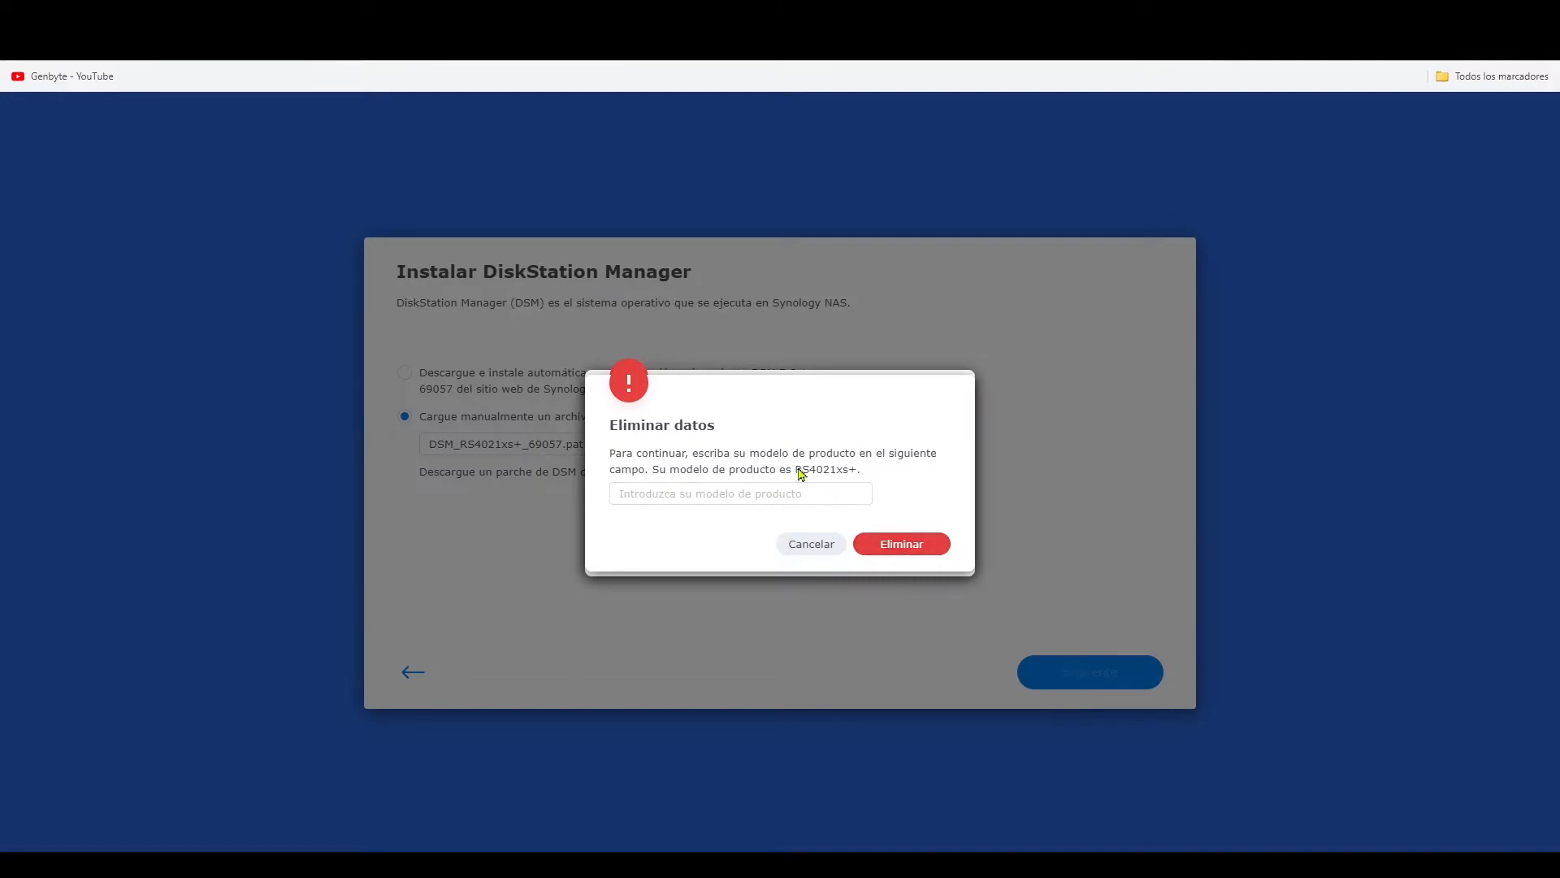
left_click(780, 493)
type("RS402")
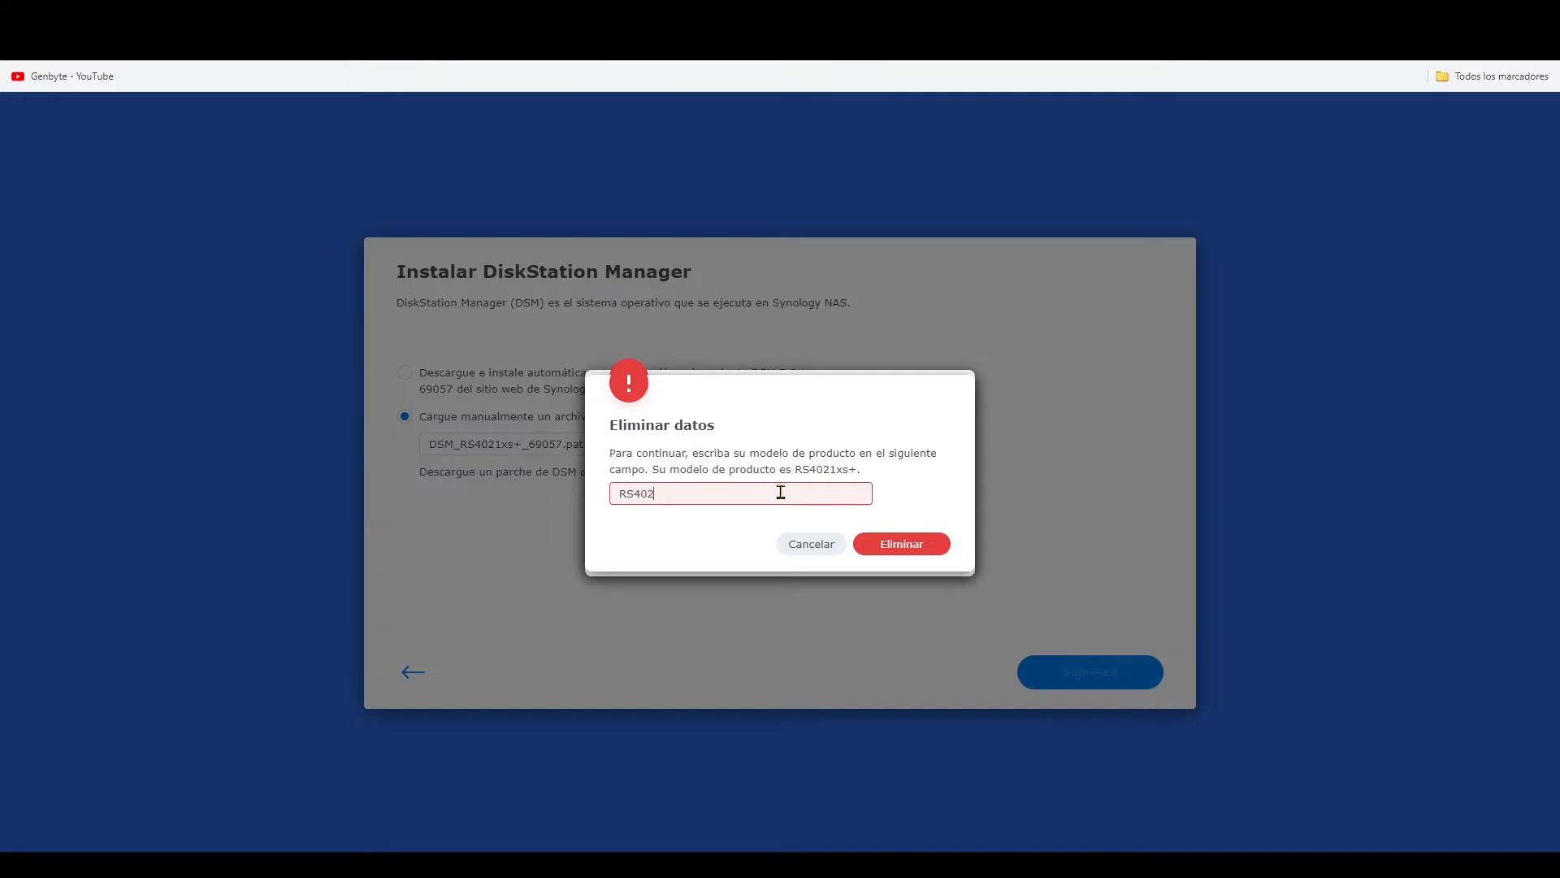
type("1xs+")
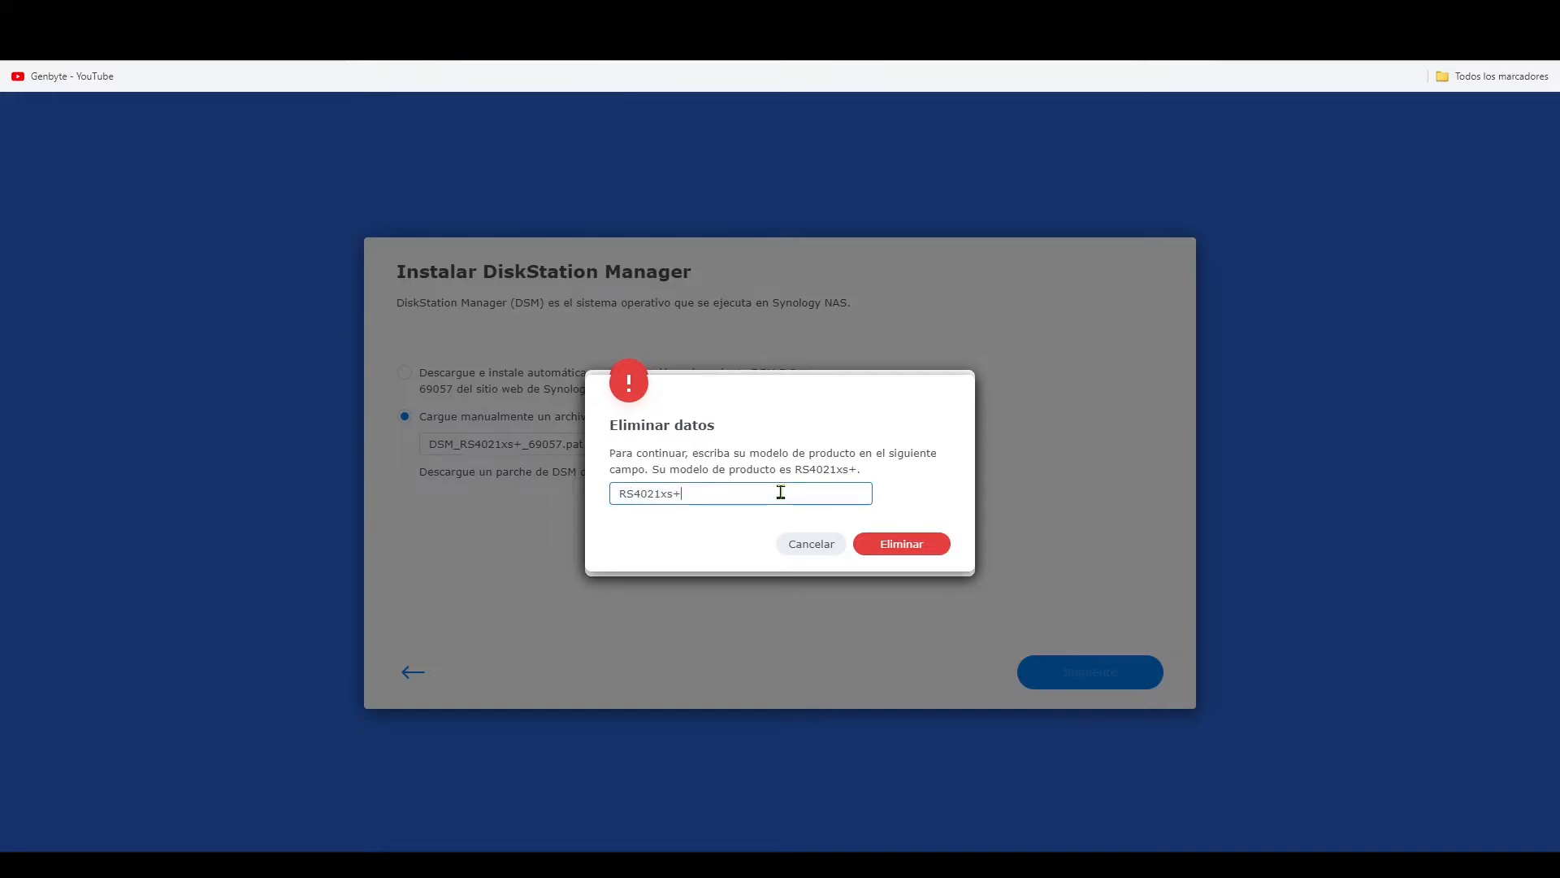
left_click(916, 544)
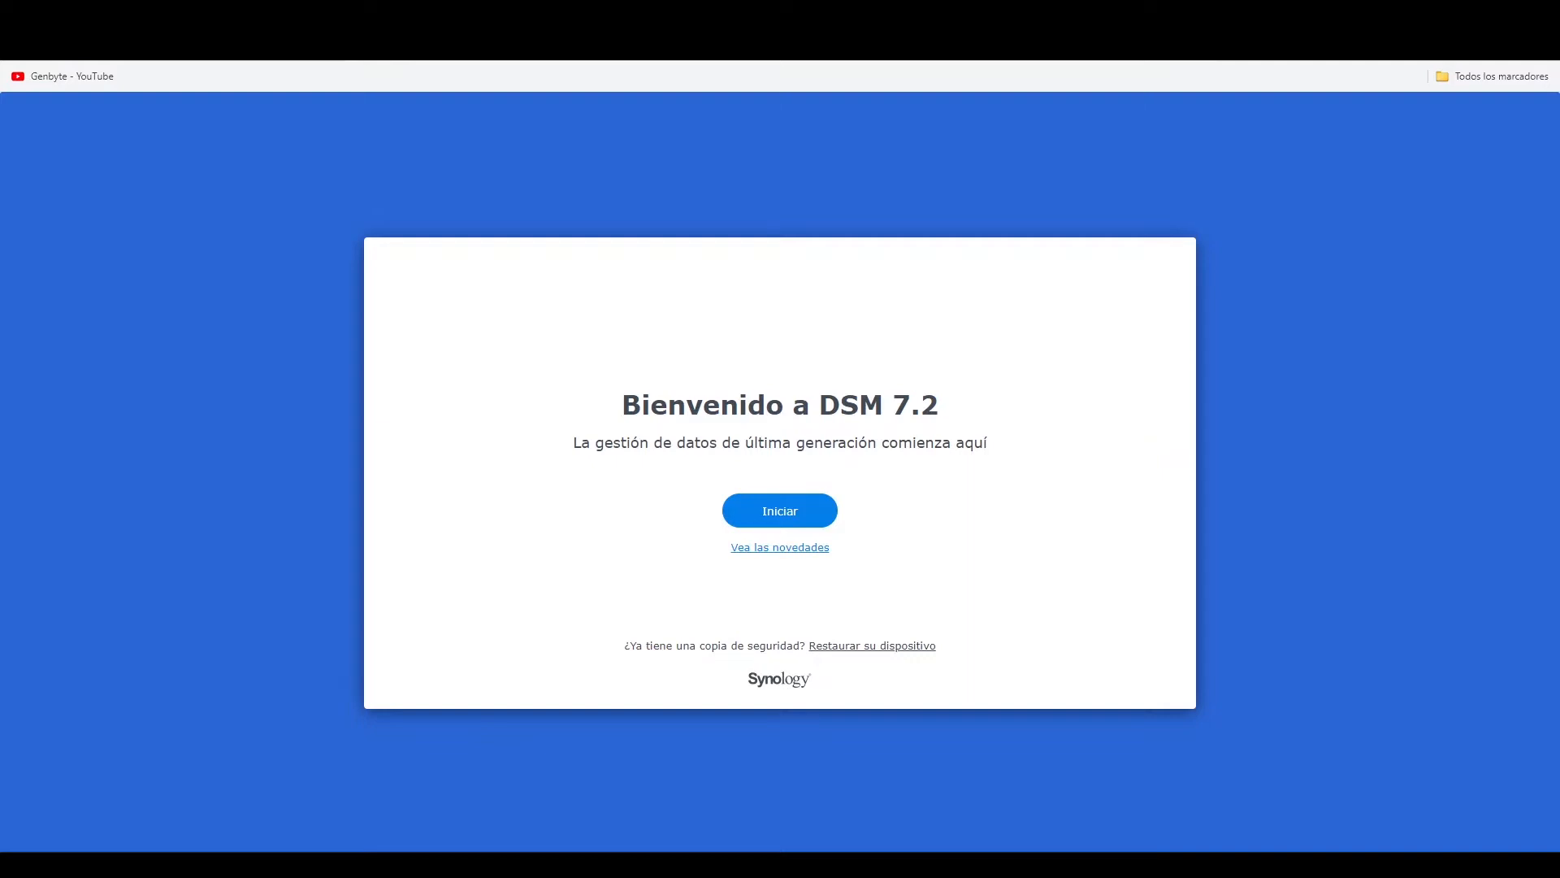
- Start the DSM 7.2 setup, name the device NASGENBYTE, and create the administrator account genbyte, entering and confirming its password
left_click(797, 515)
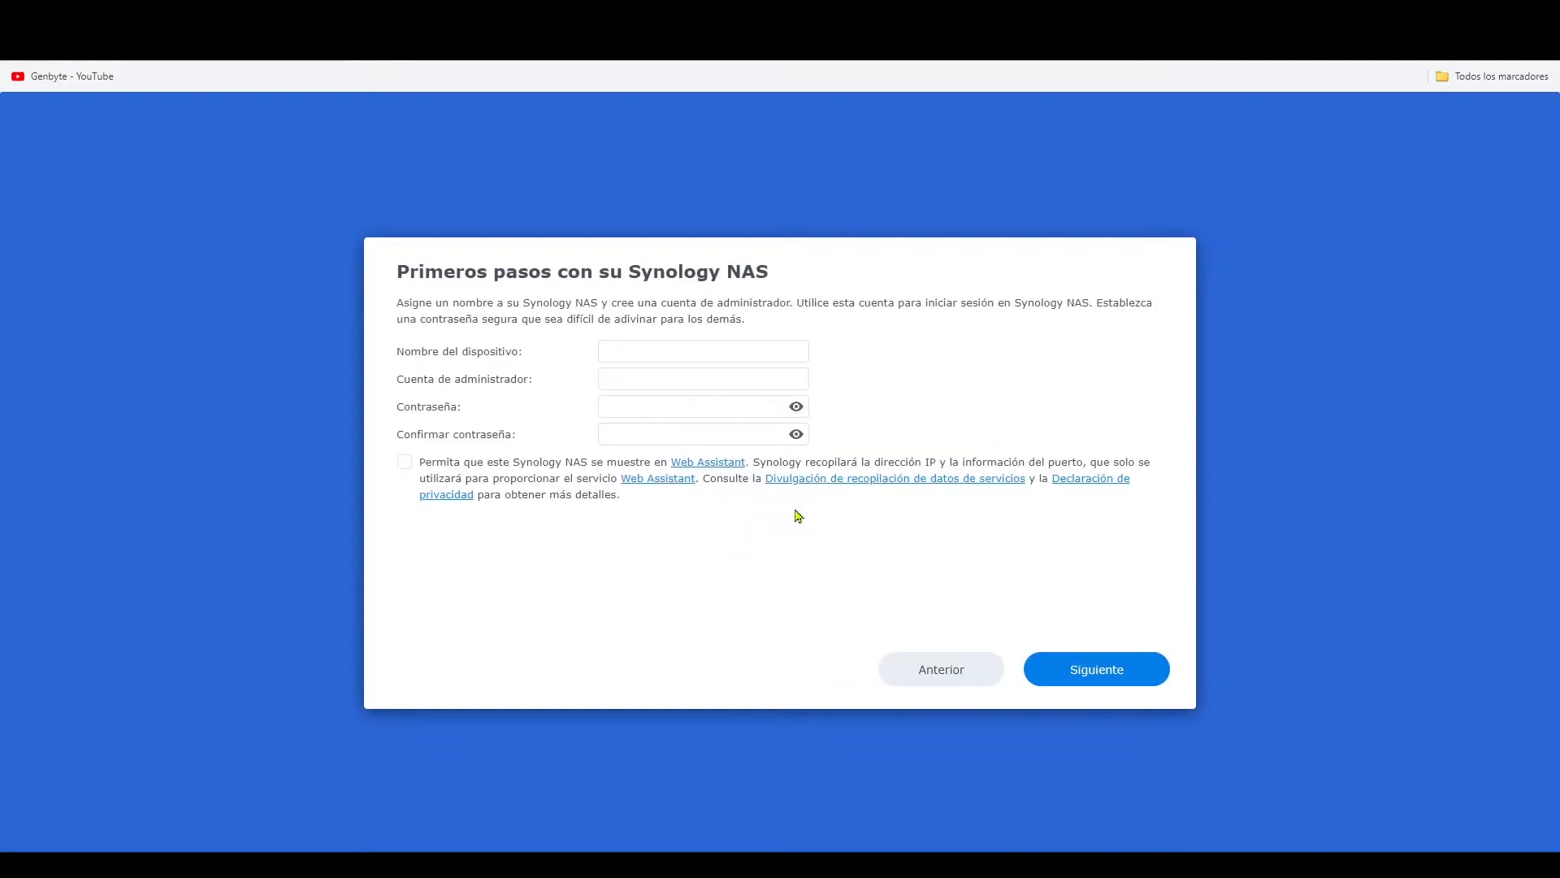
left_click(660, 349)
type("NASGENBYTE")
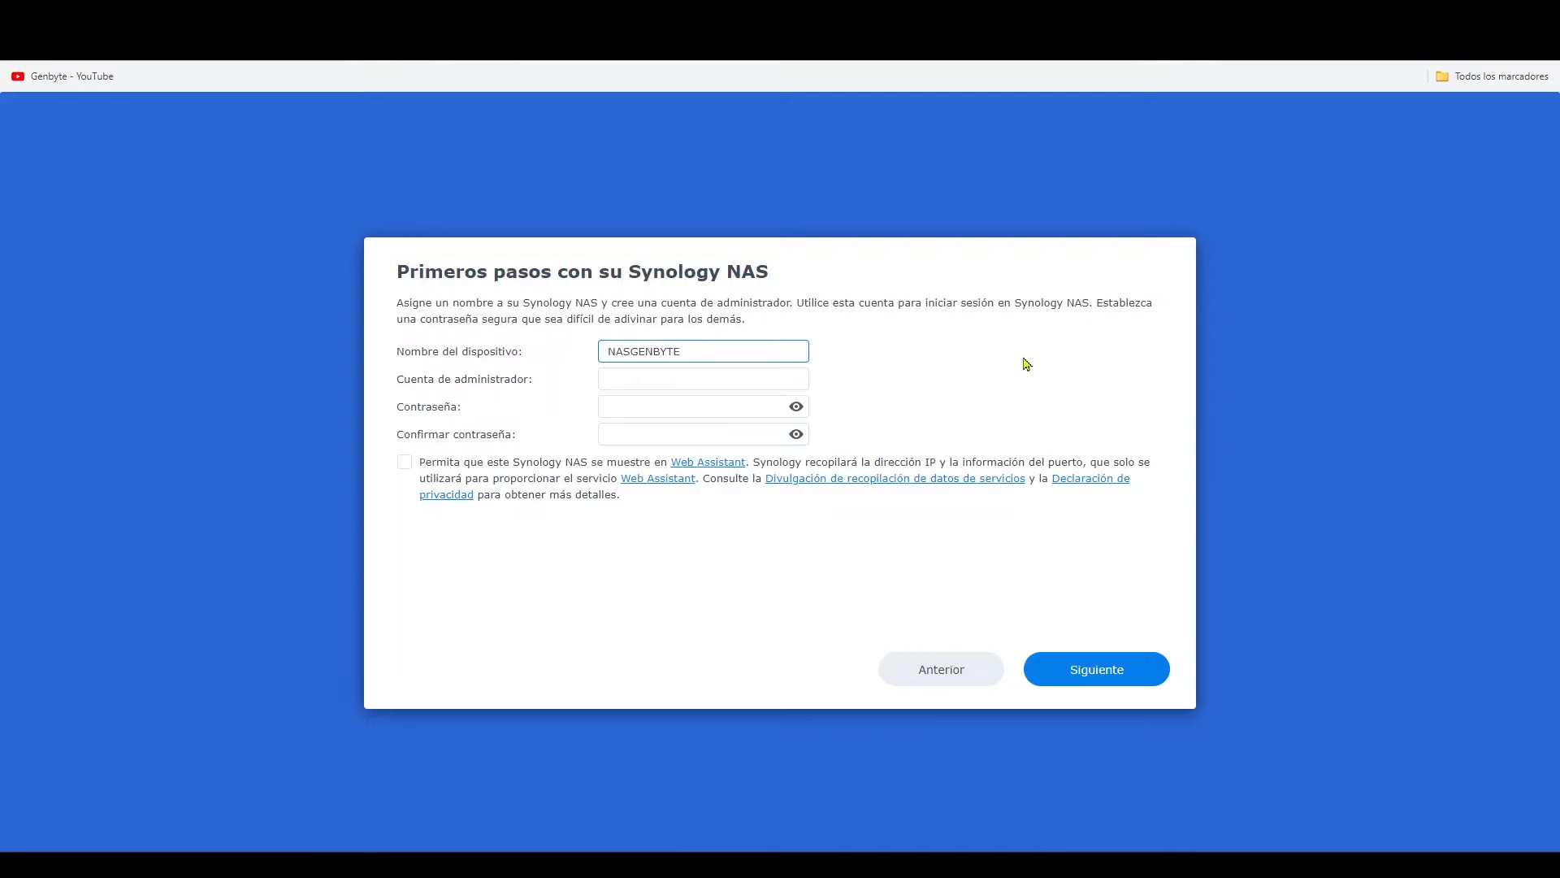
key("Tab")
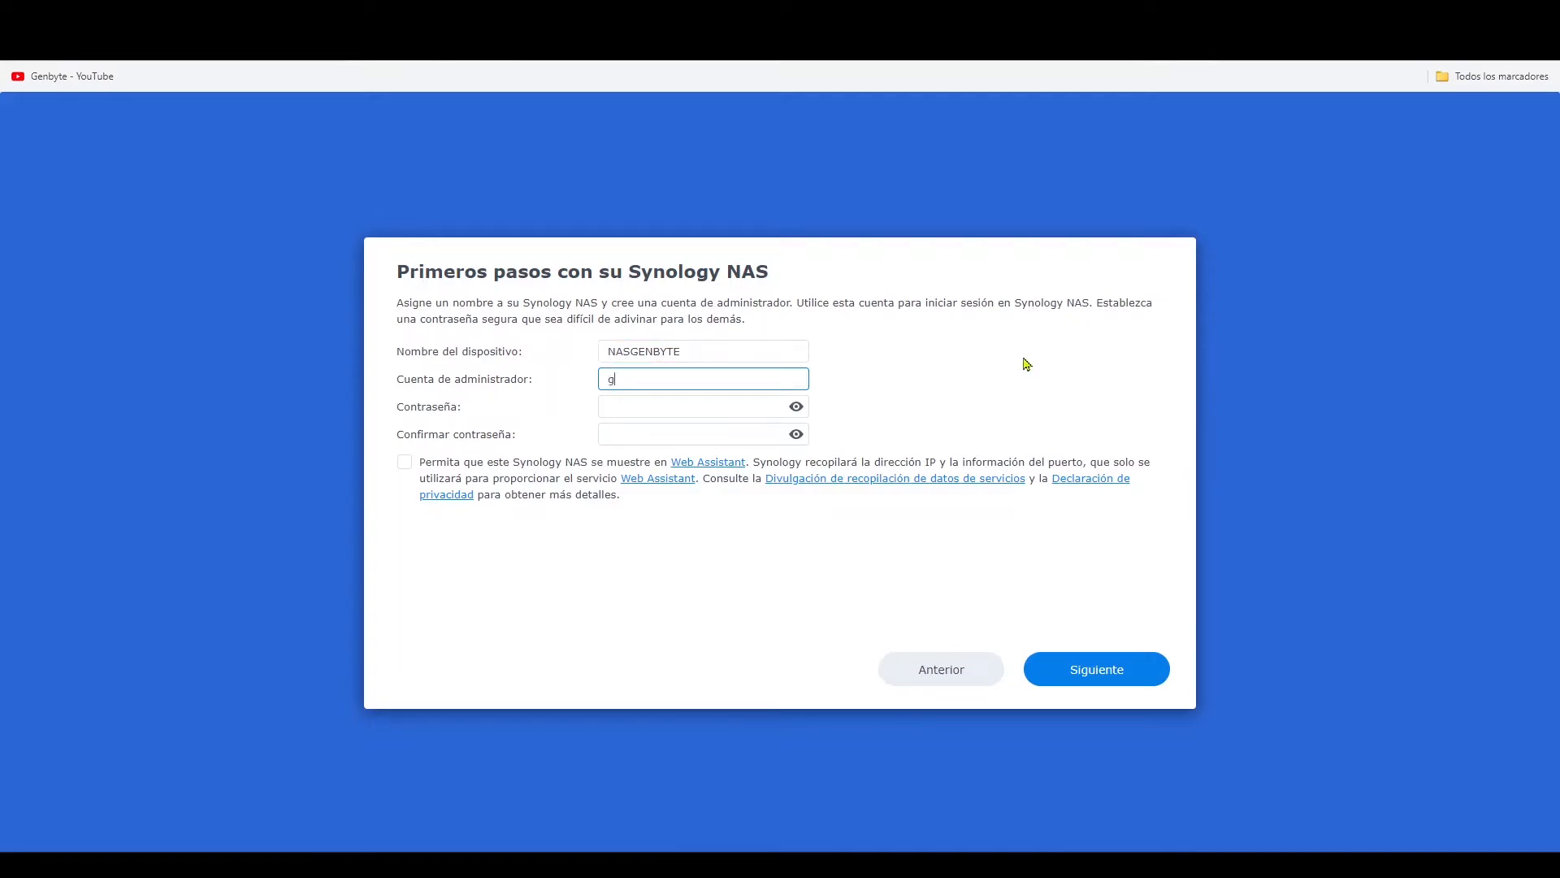
key("Tab")
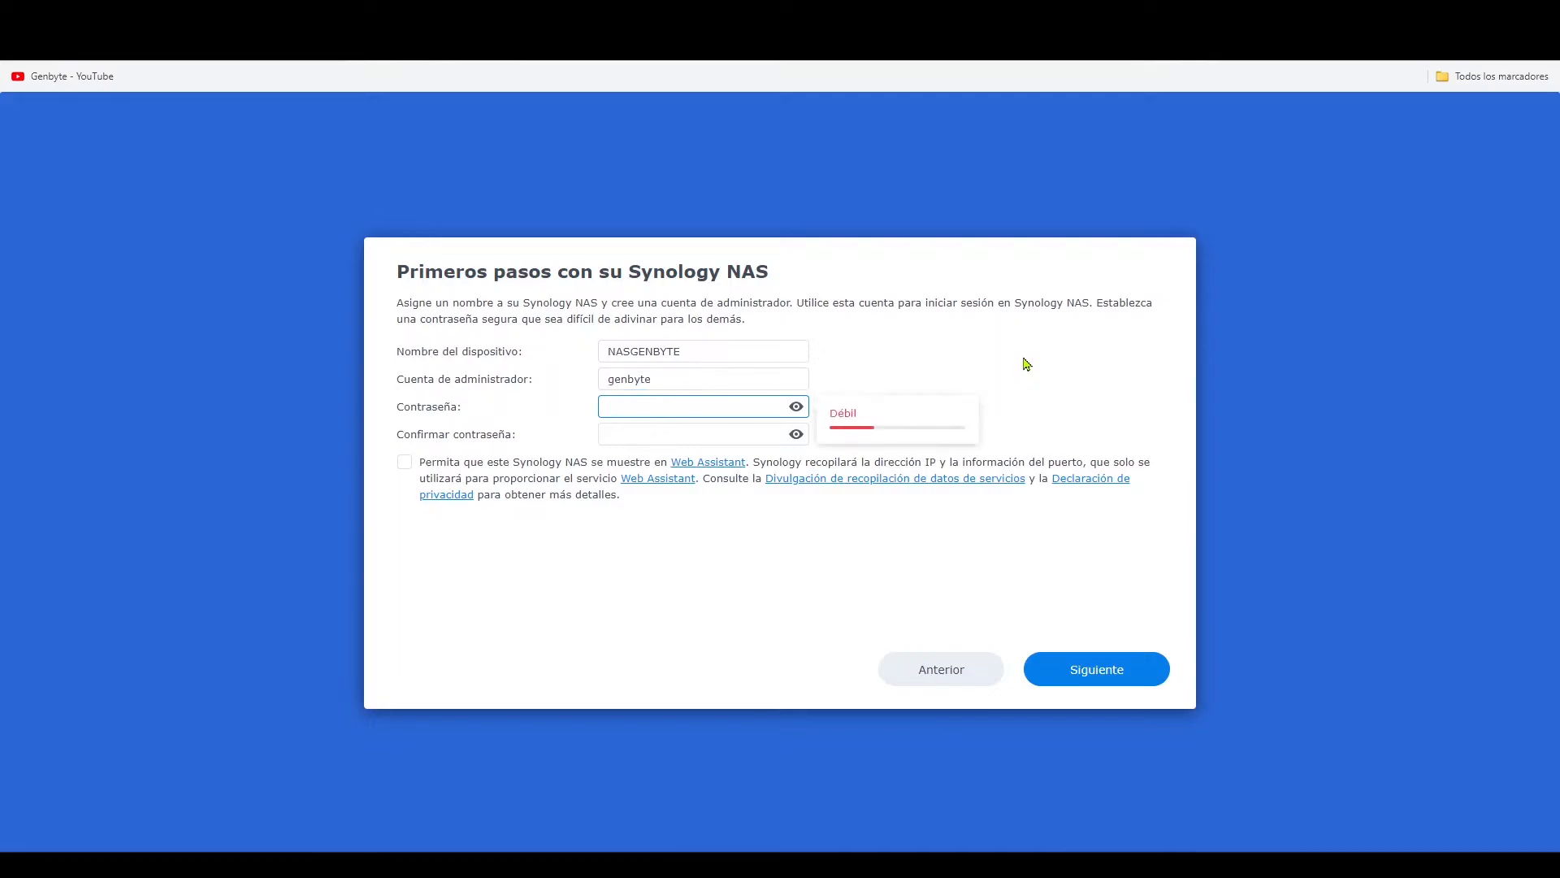
key("Tab")
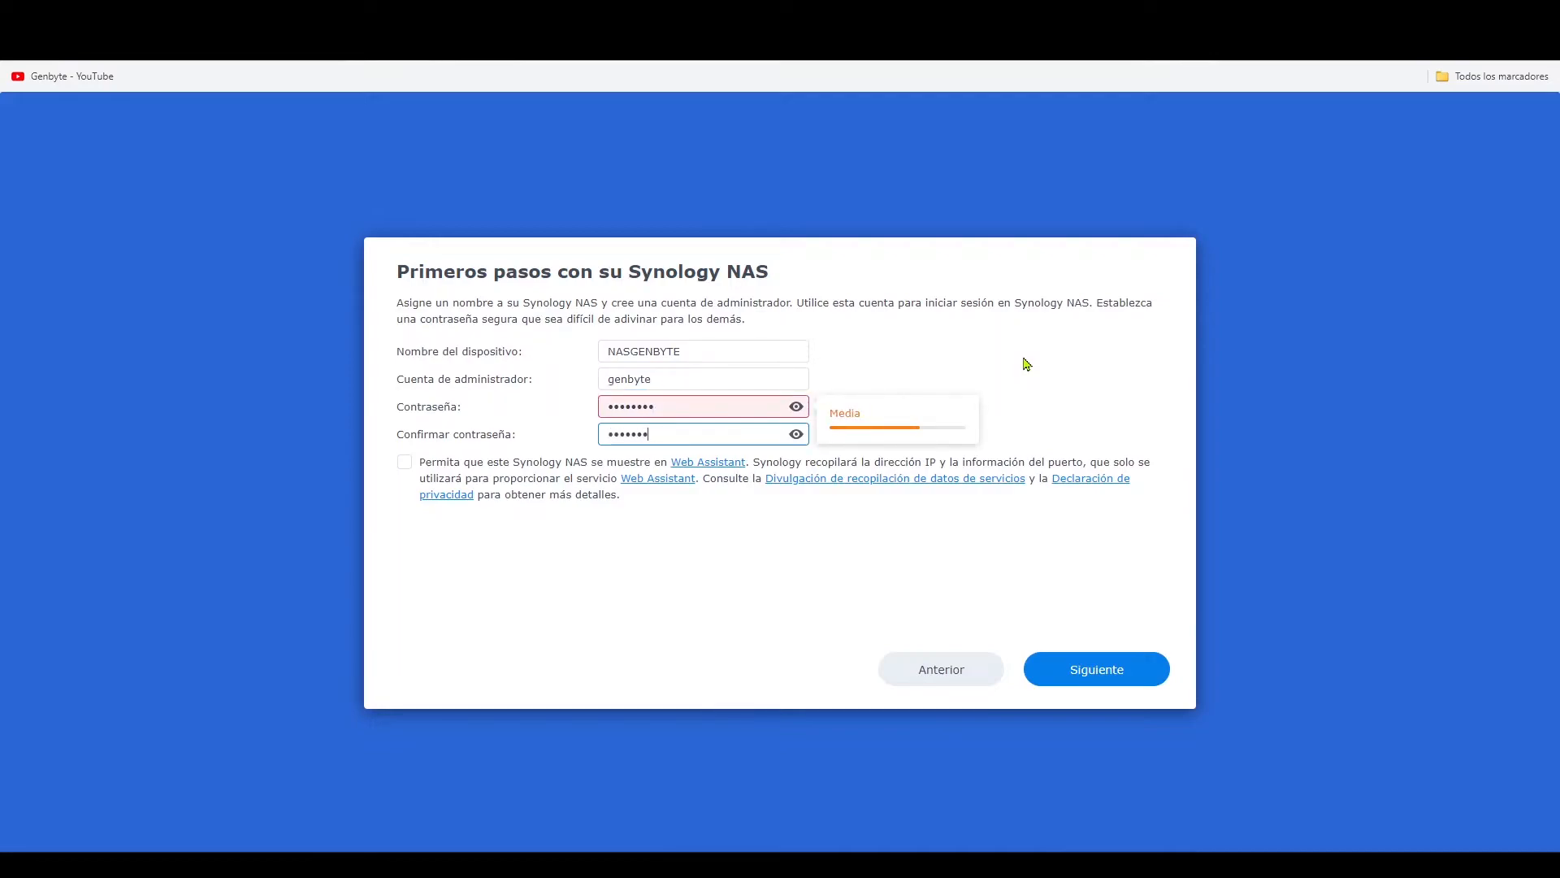
left_click(1094, 680)
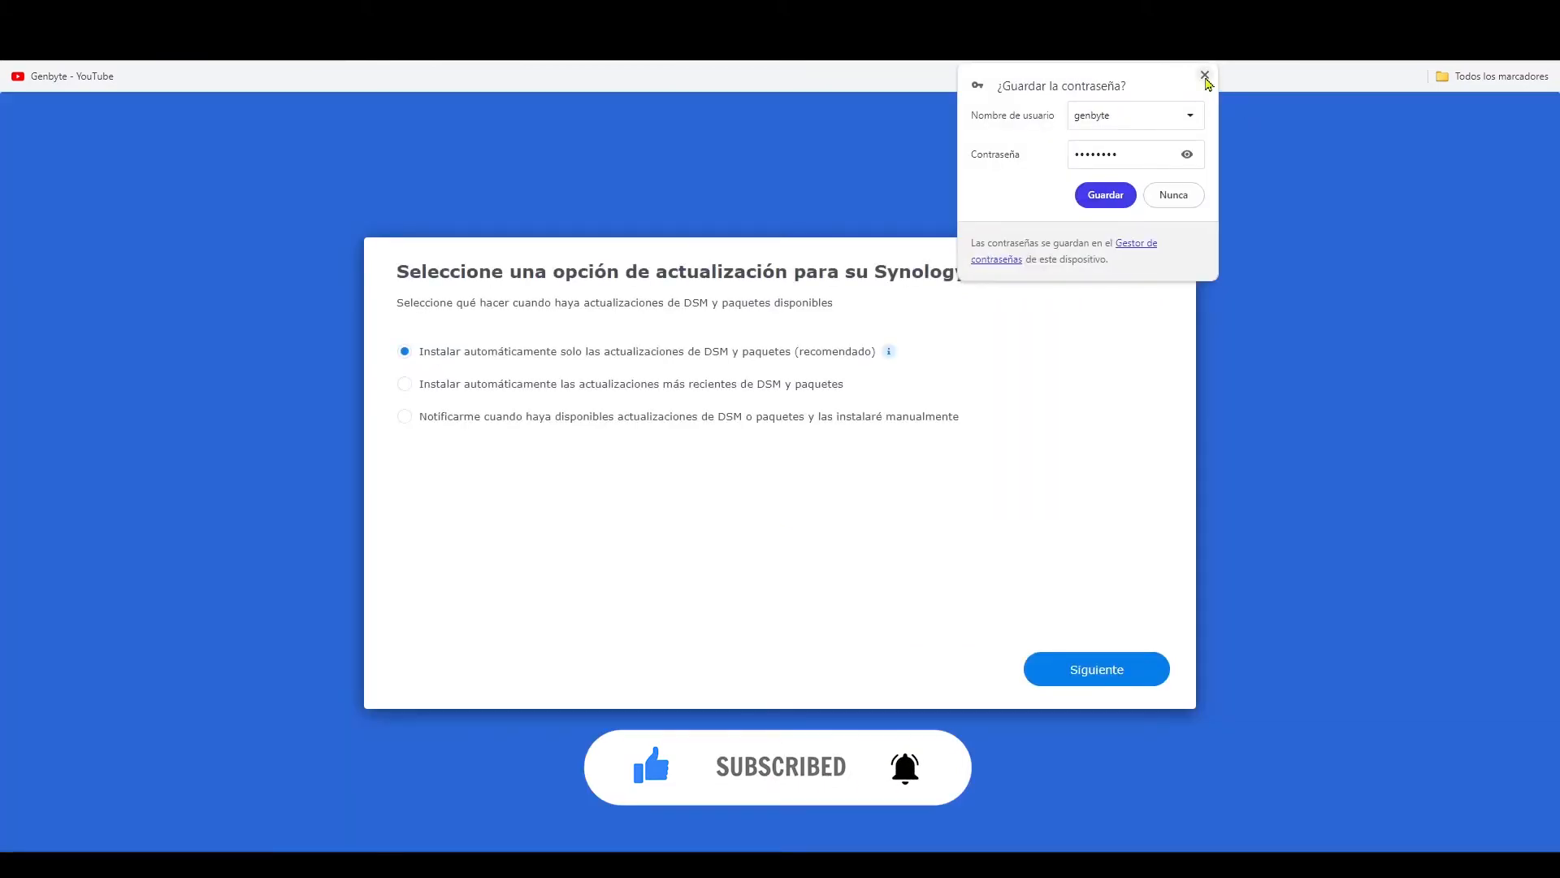
- Dismiss the browser's password-saving offer and choose notification only for DSM and package updates, with manual installation
left_click(1205, 75)
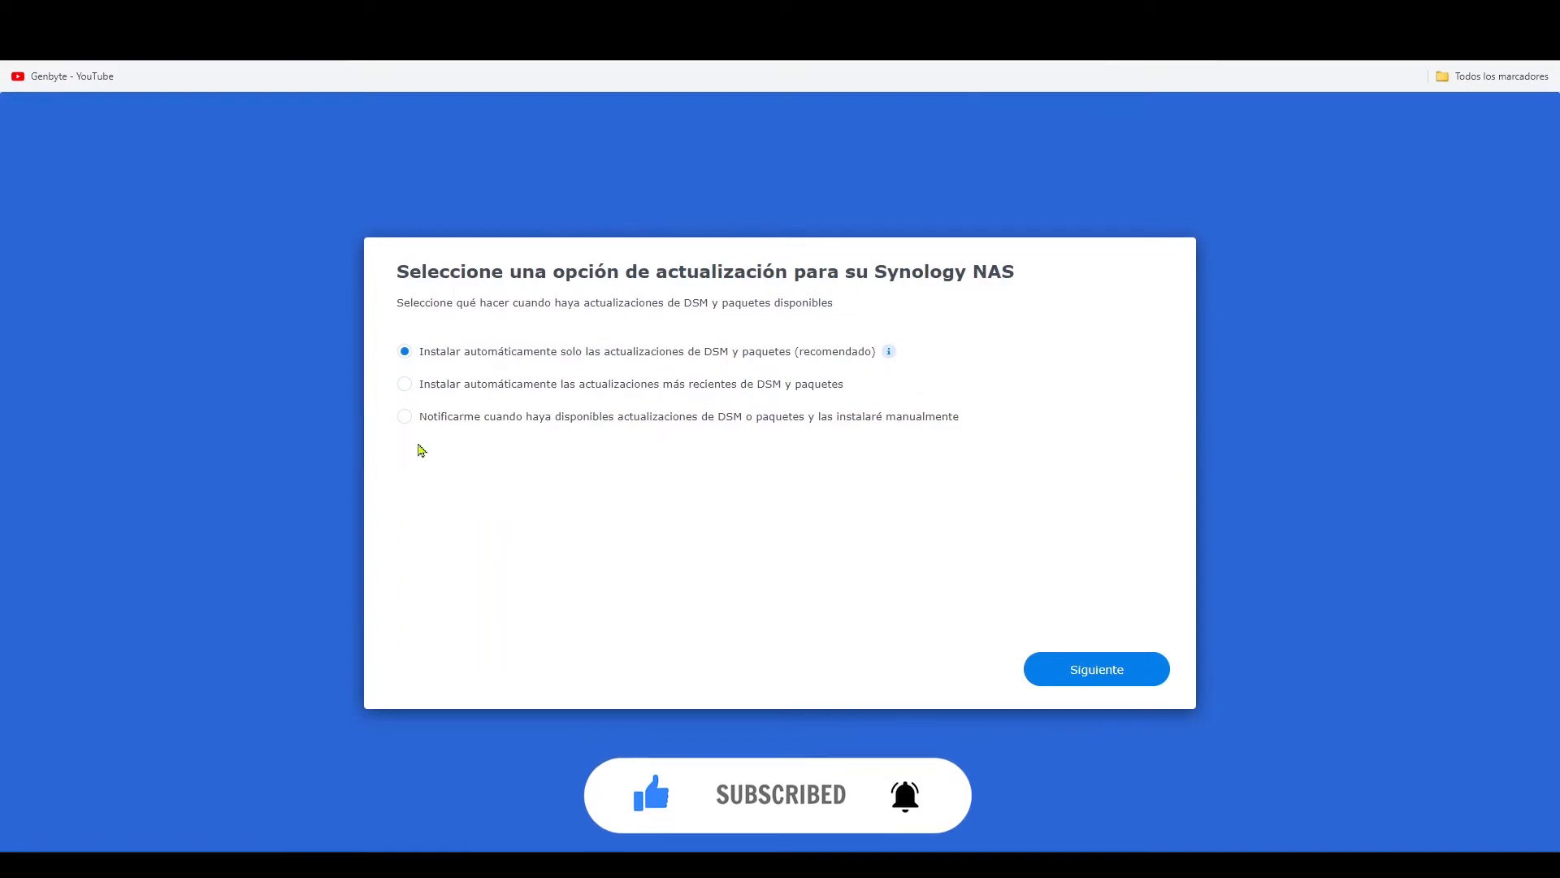
left_click(406, 418)
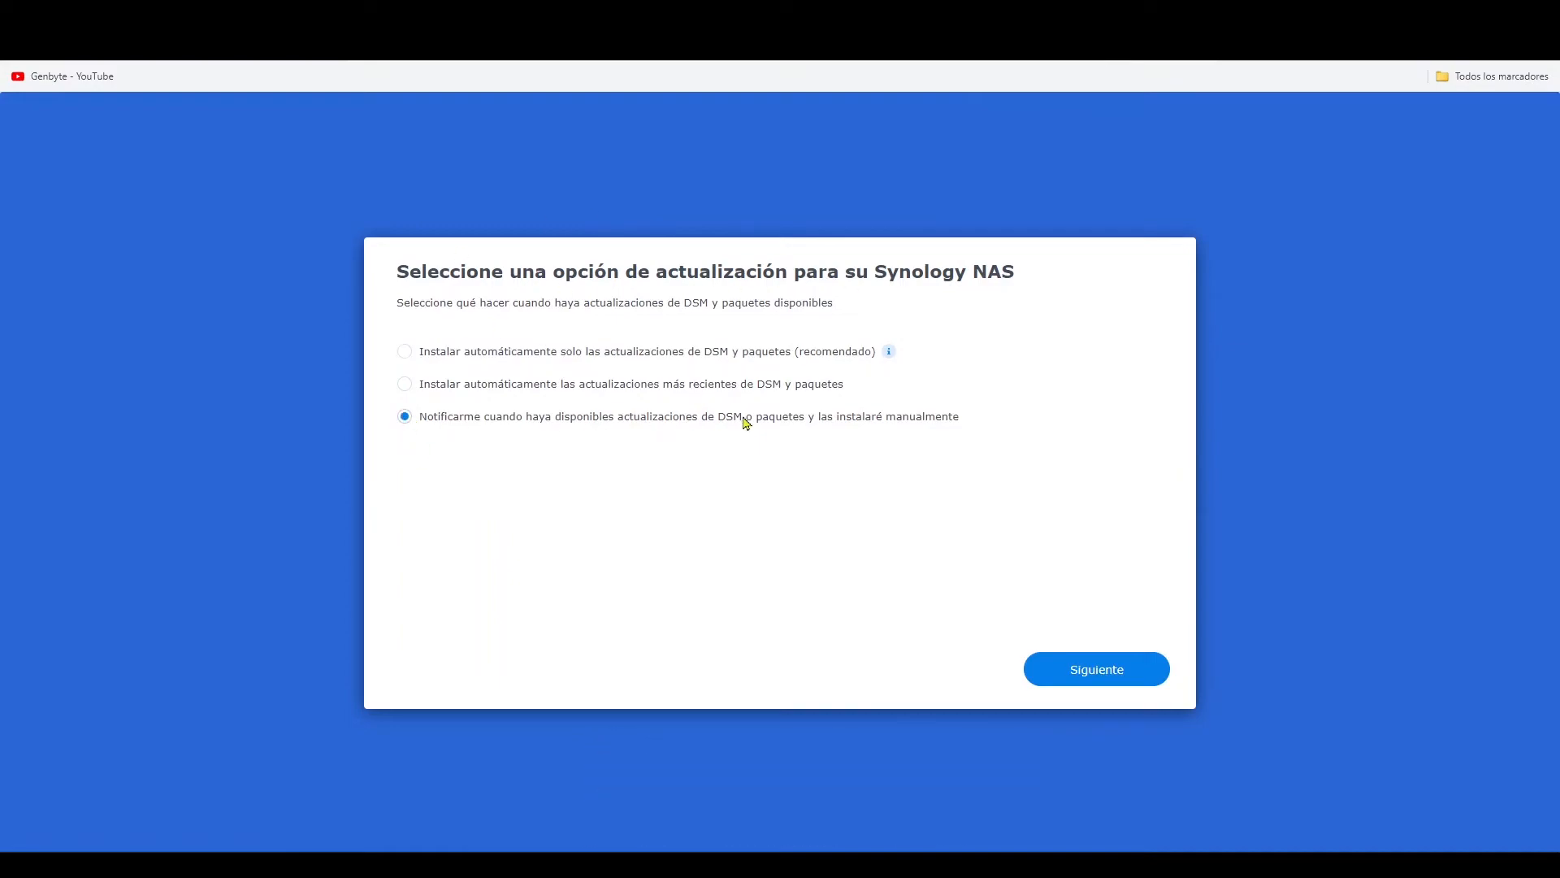
- Confirm the update option, skip creating a Synology account, and submit the device analytics page without agreeing to data collection
left_click(1100, 676)
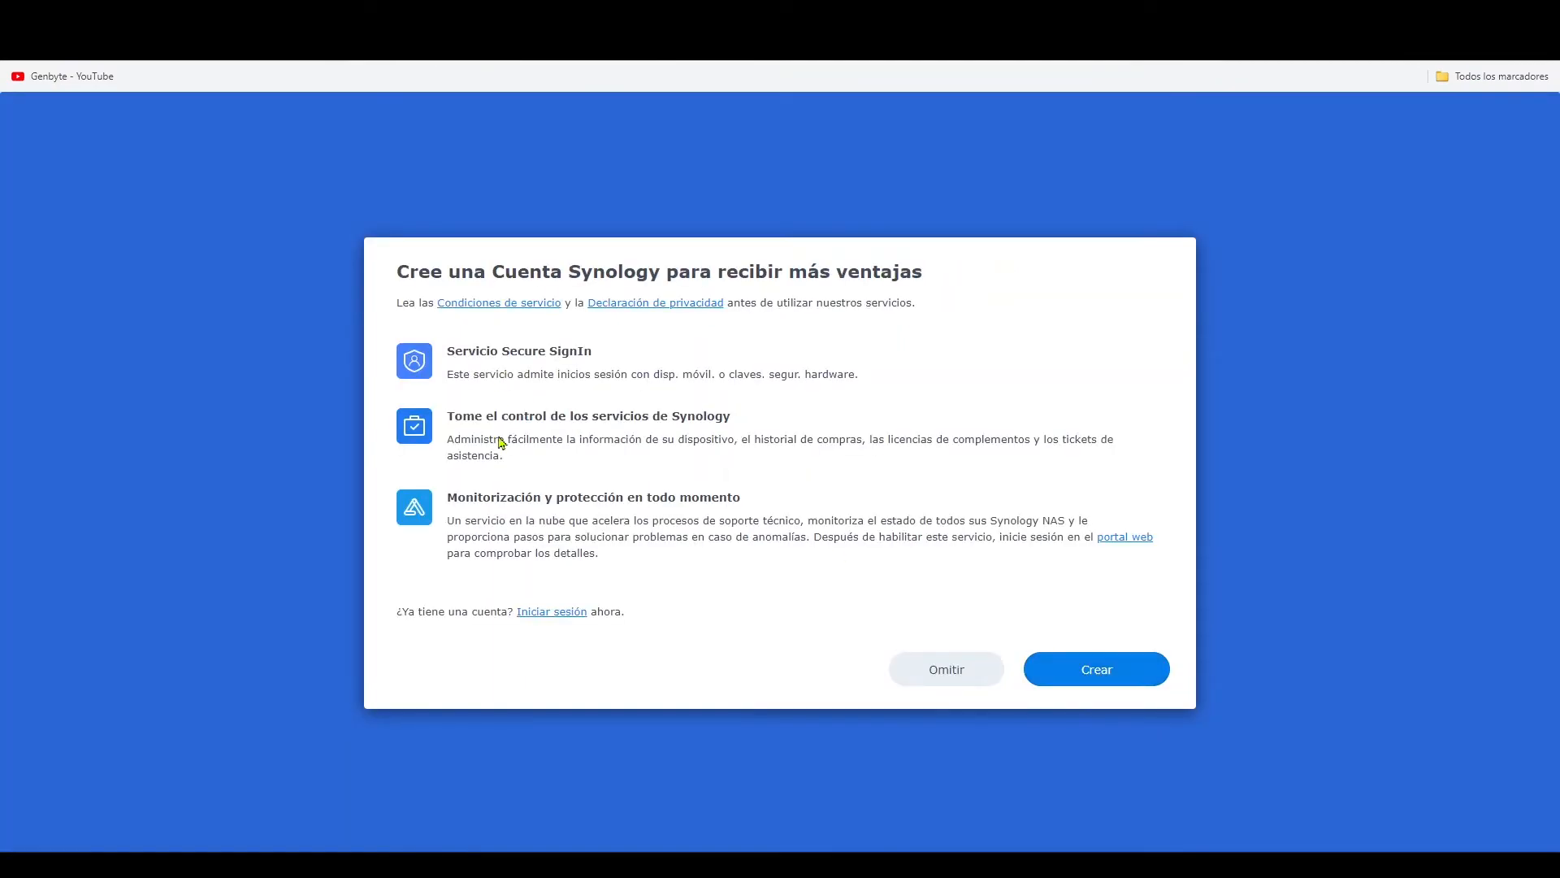
left_click(958, 672)
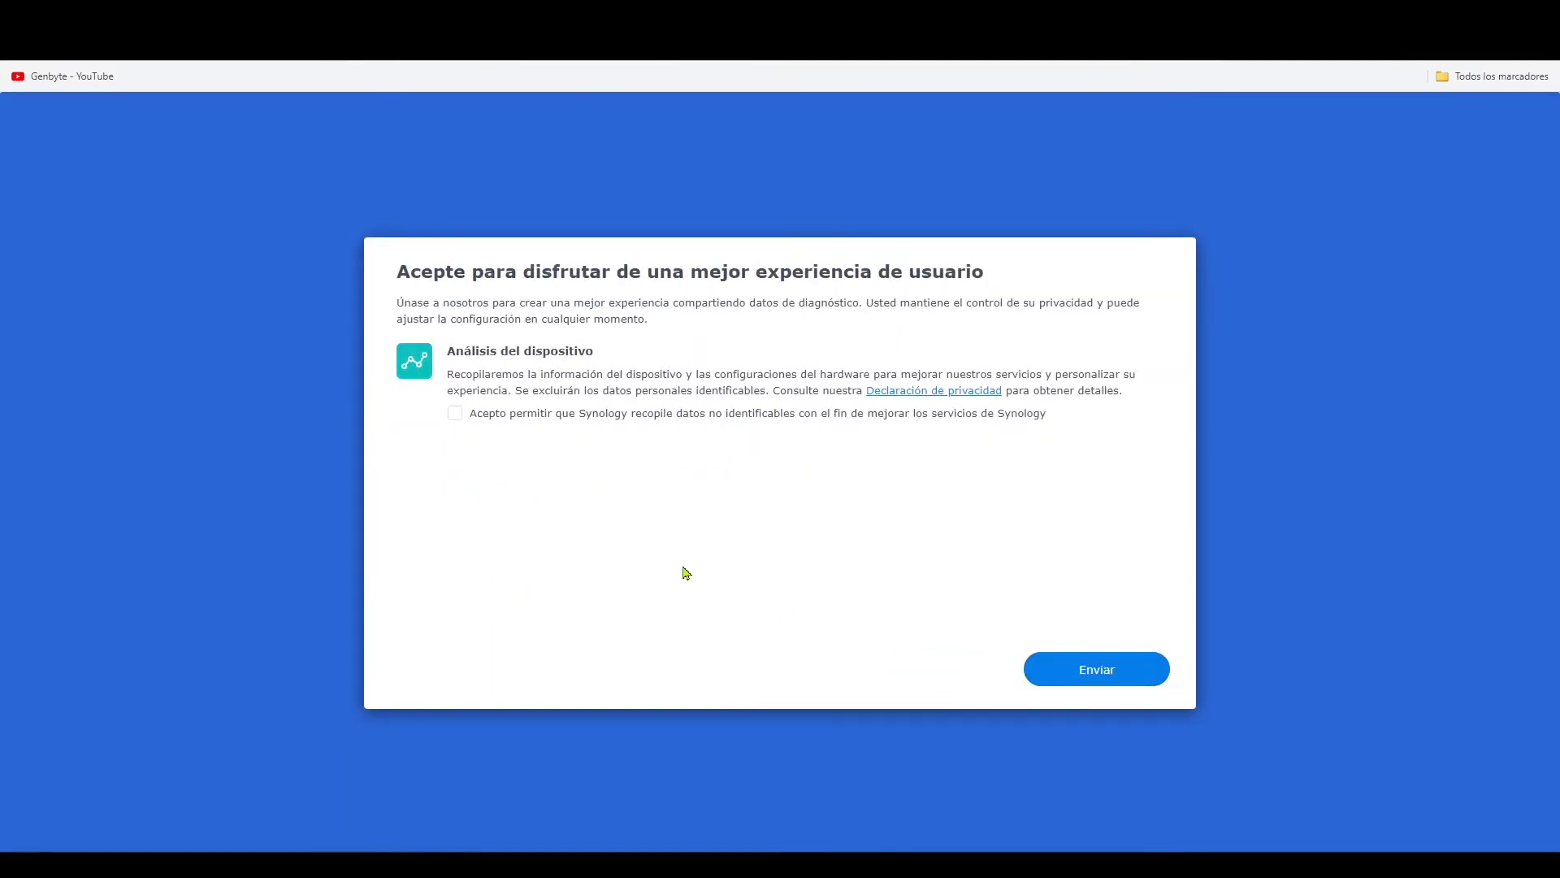
left_click(1089, 680)
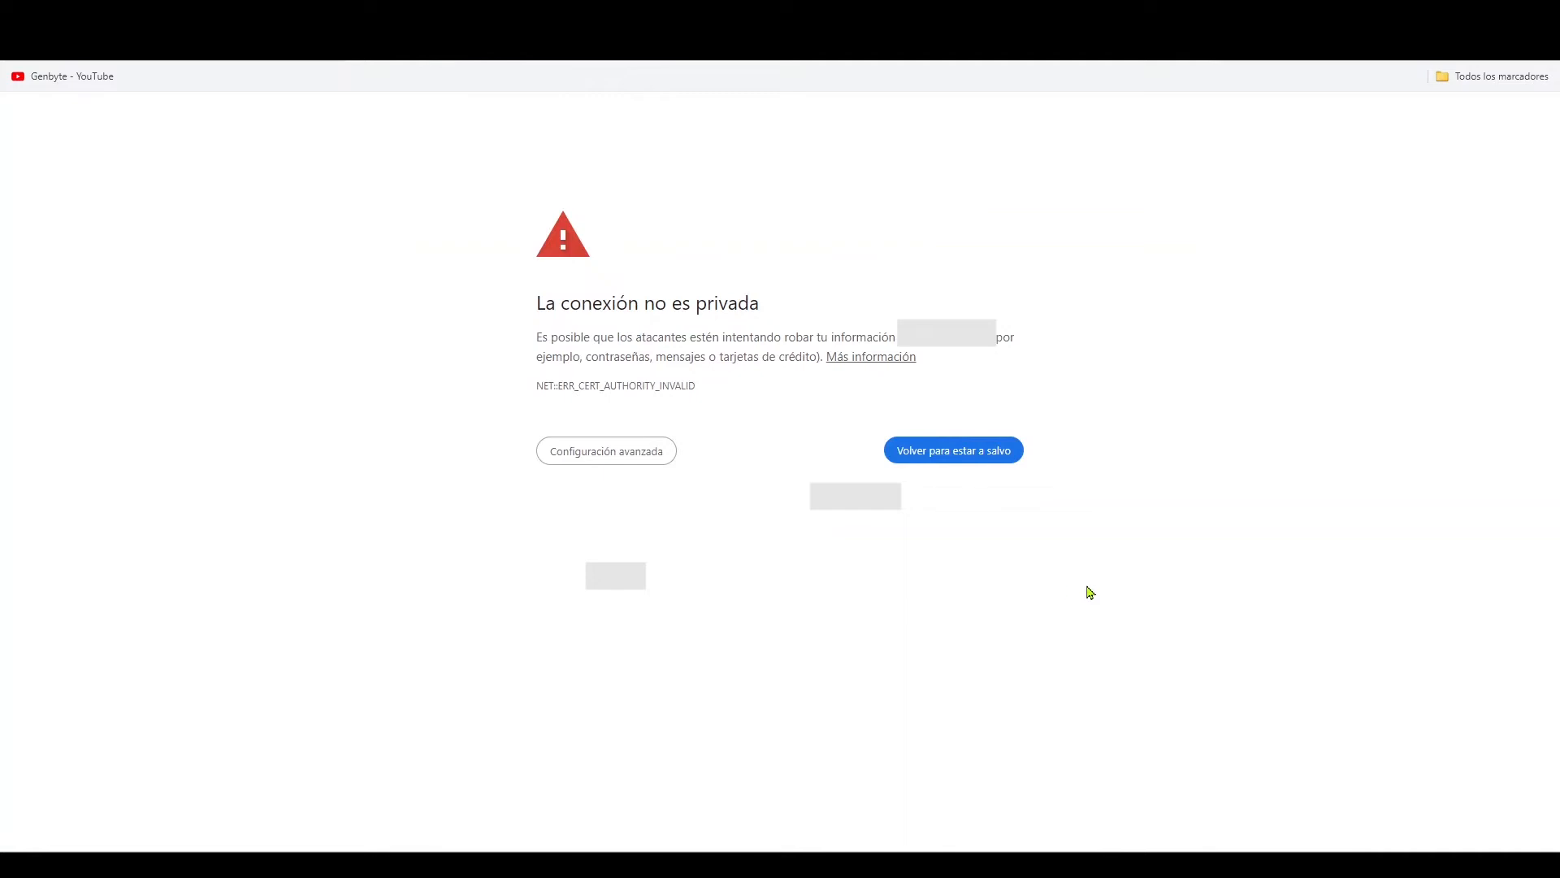
- Bypass the browser's private-connection warning and proceed to the NAS site
left_click(627, 461)
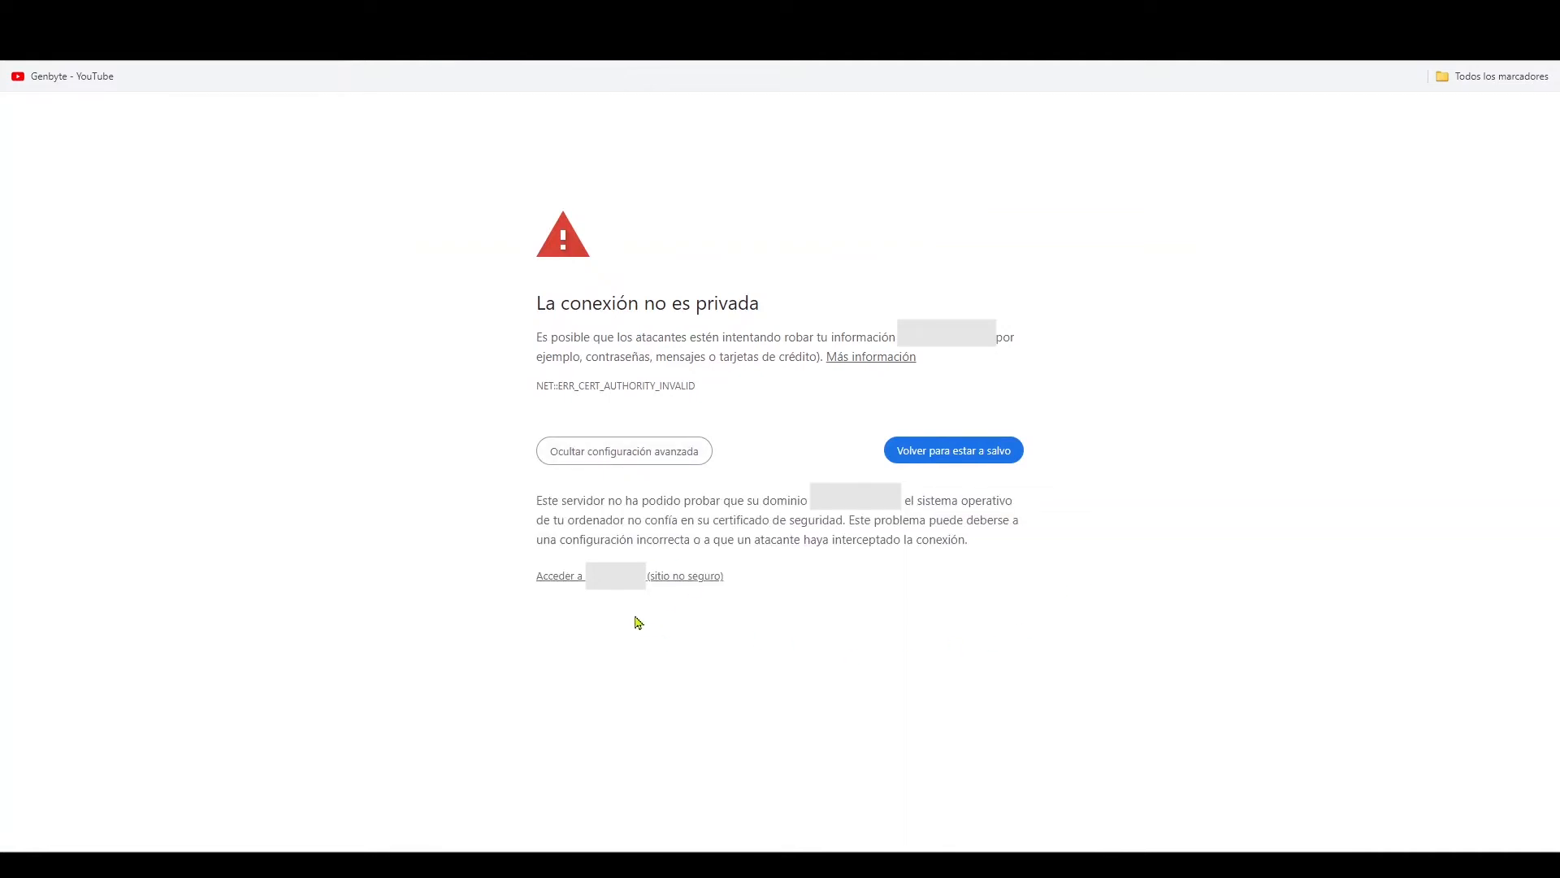
left_click(626, 582)
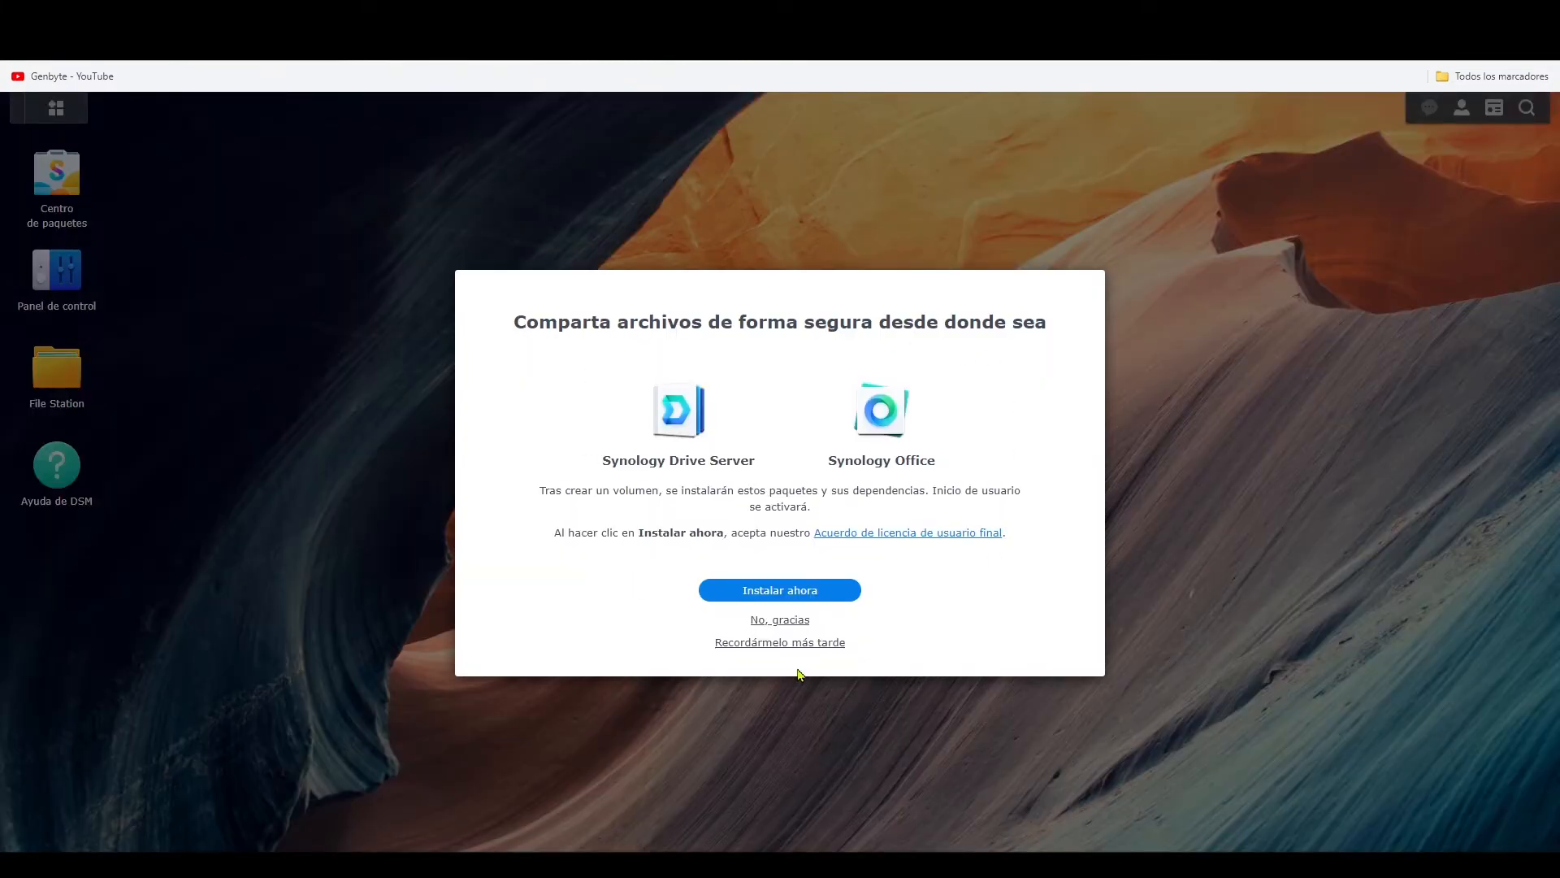
- Decline installing Synology Drive Server and Synology Office, and decline protecting the account with Adaptive MFA
left_click(793, 622)
left_click(793, 624)
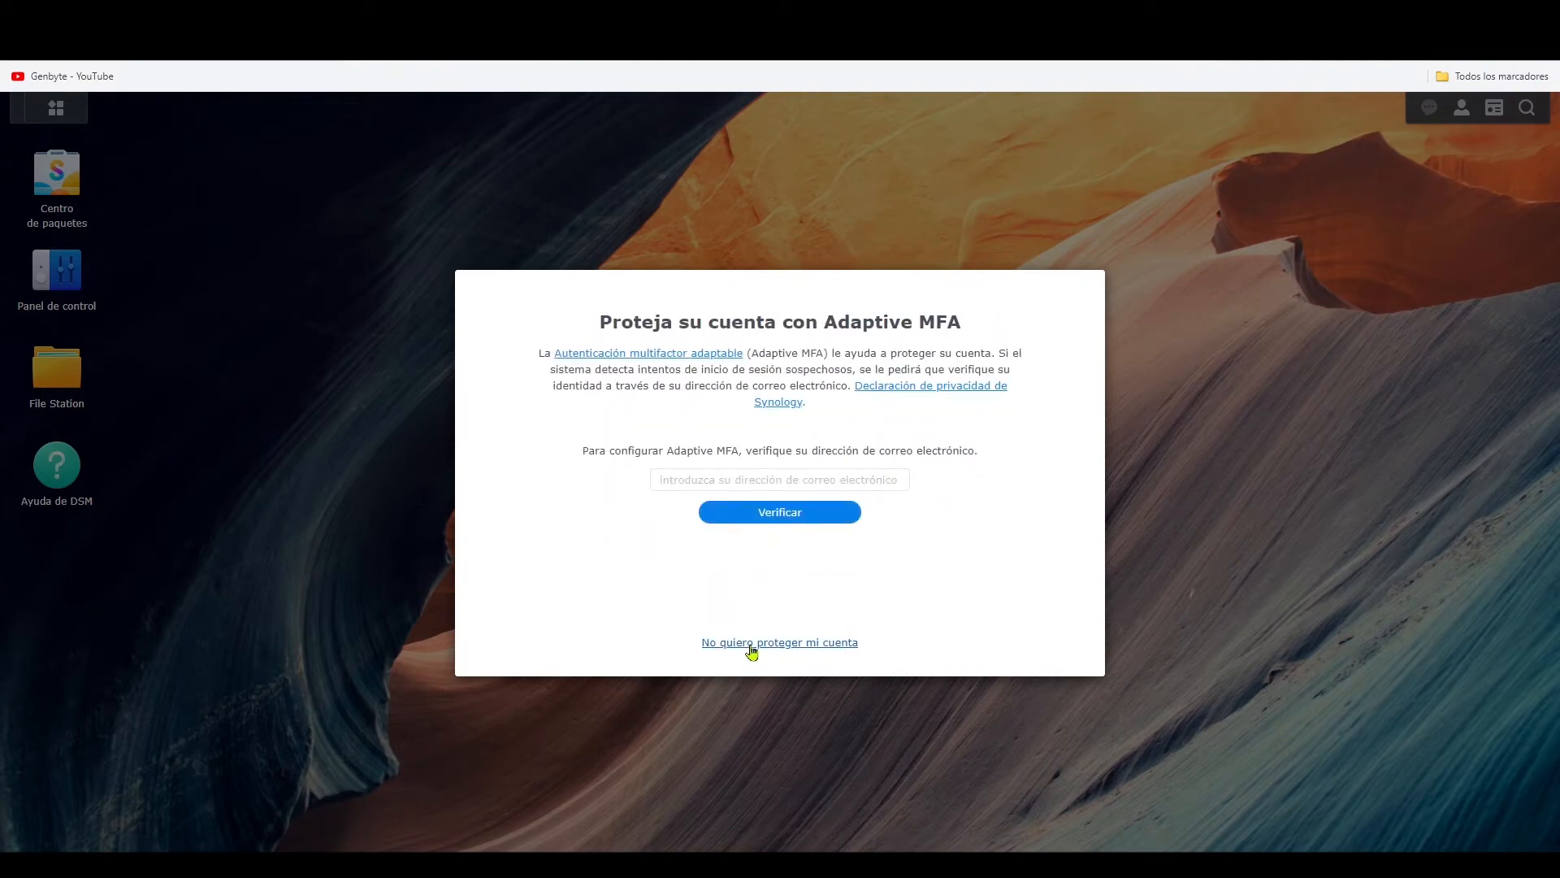
left_click(752, 648)
left_click(895, 514)
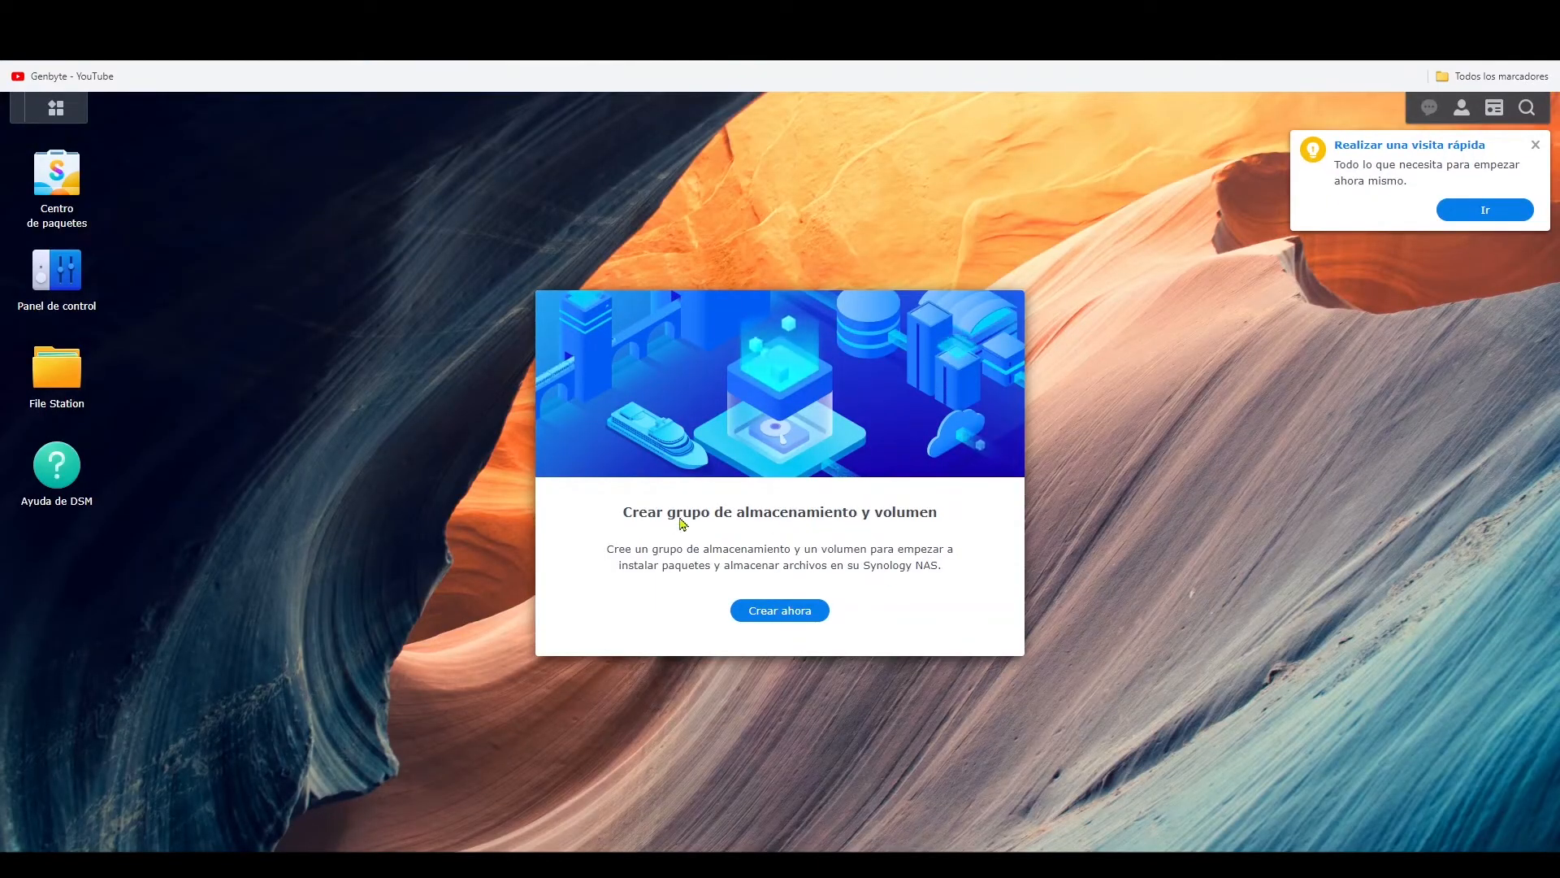
left_click(75, 364)
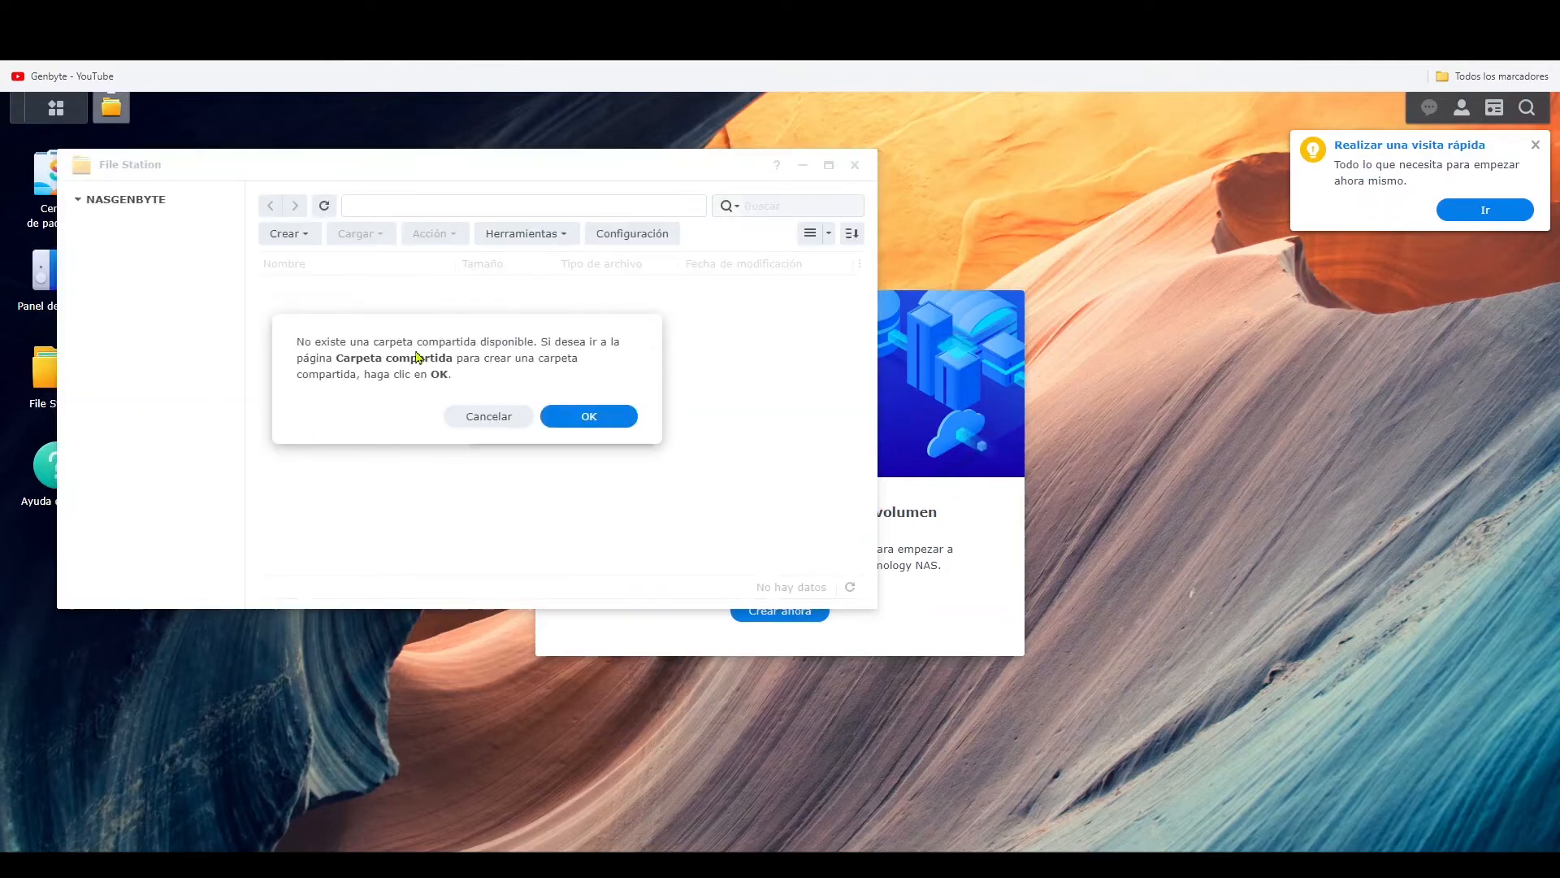
left_click(474, 416)
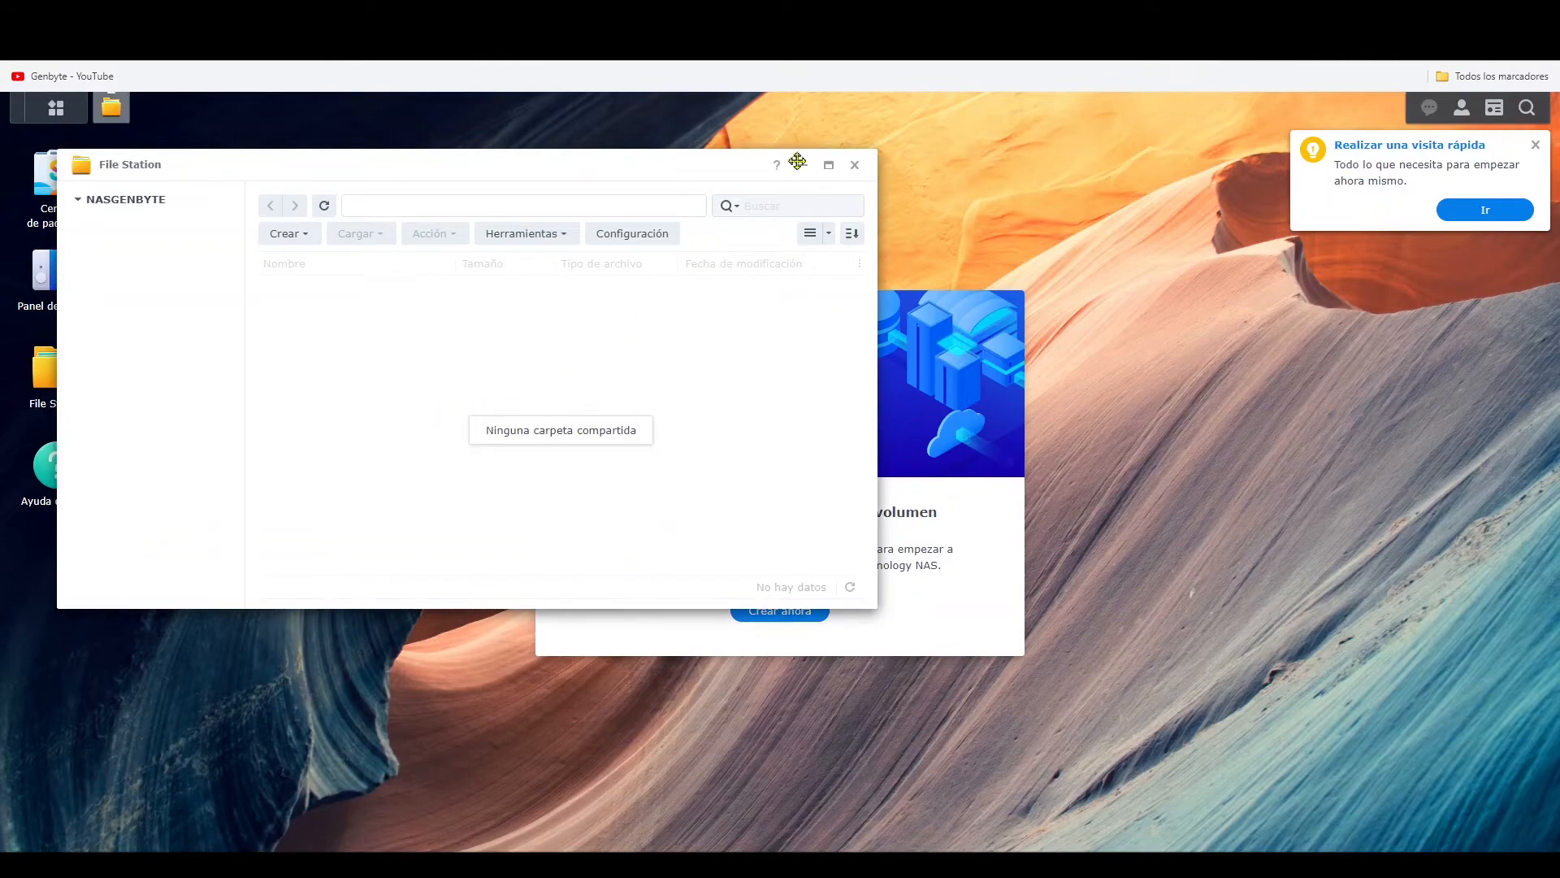
left_click(802, 169)
- Start creating a storage pool and volume, keeping SHR as the RAID type and leaving the pool description blank
left_click(776, 612)
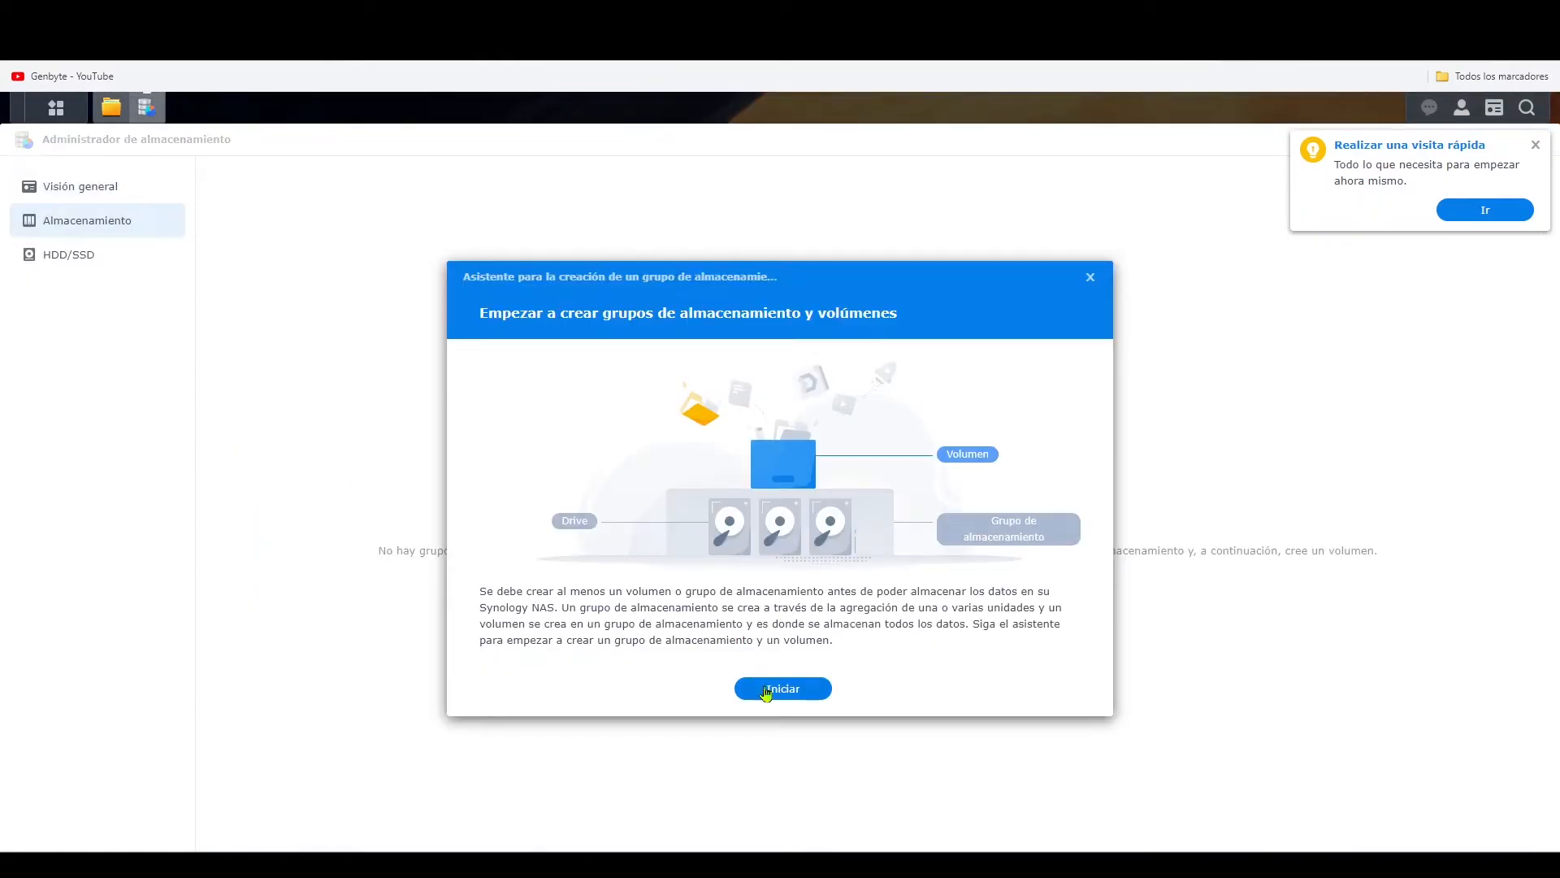
left_click(782, 691)
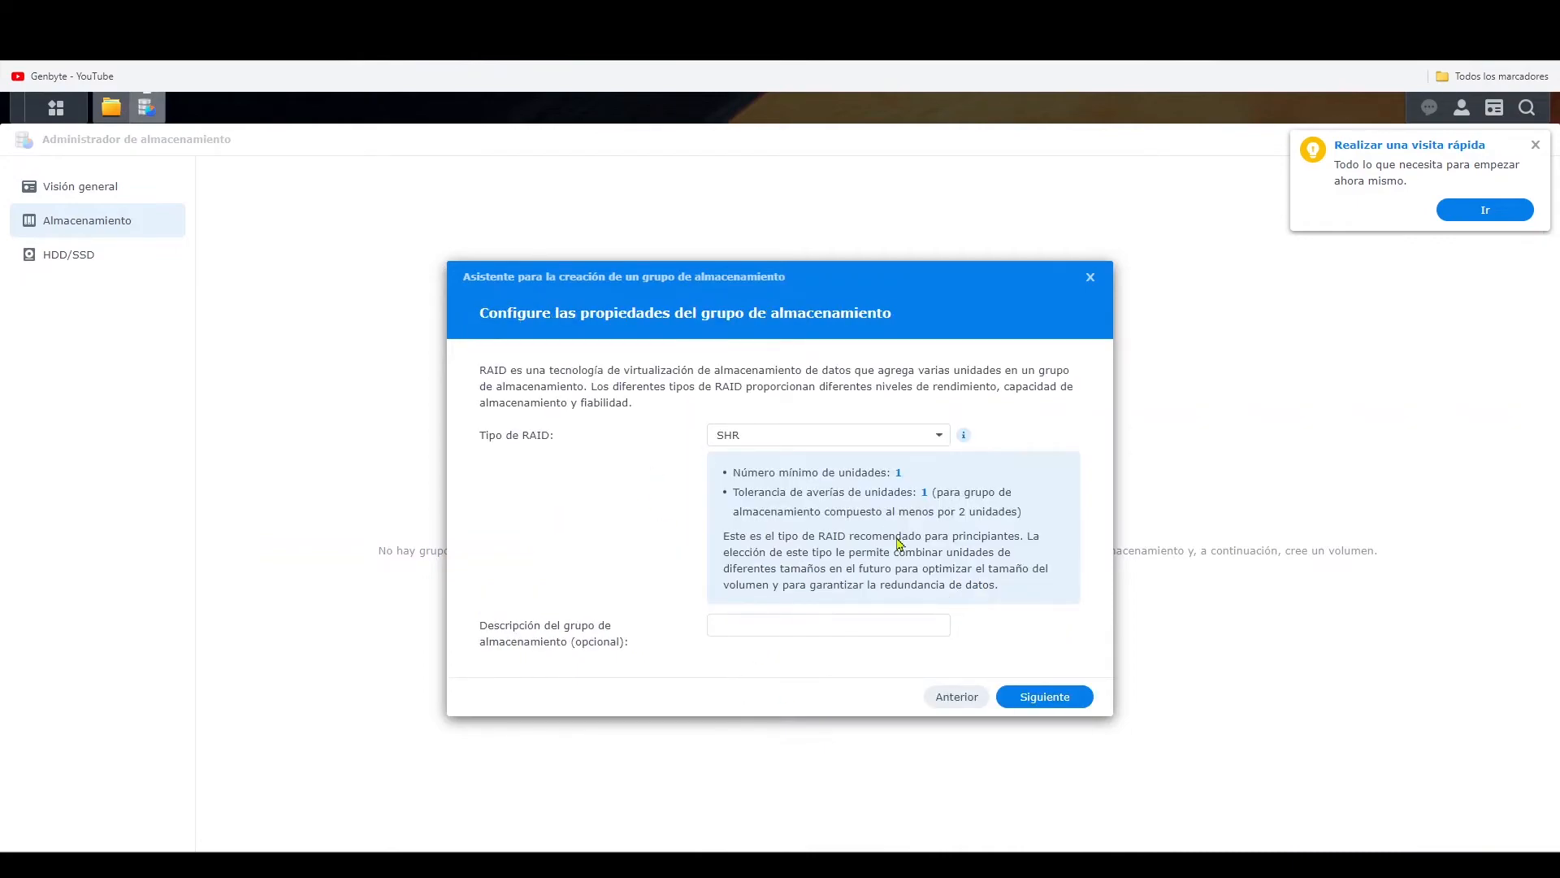
left_click(844, 442)
left_click(832, 446)
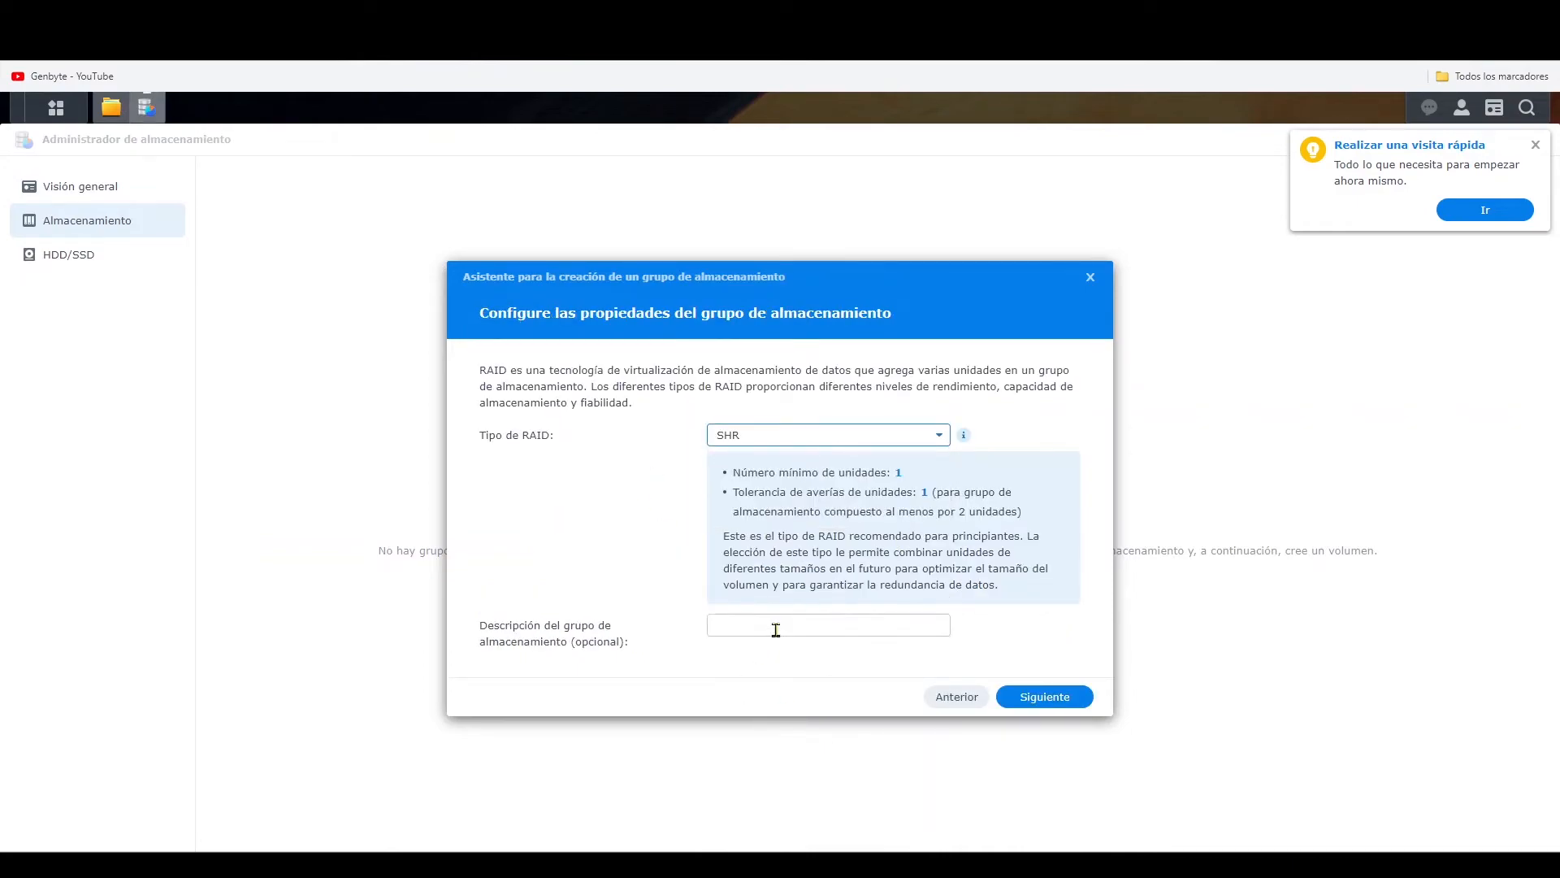
left_click(1048, 697)
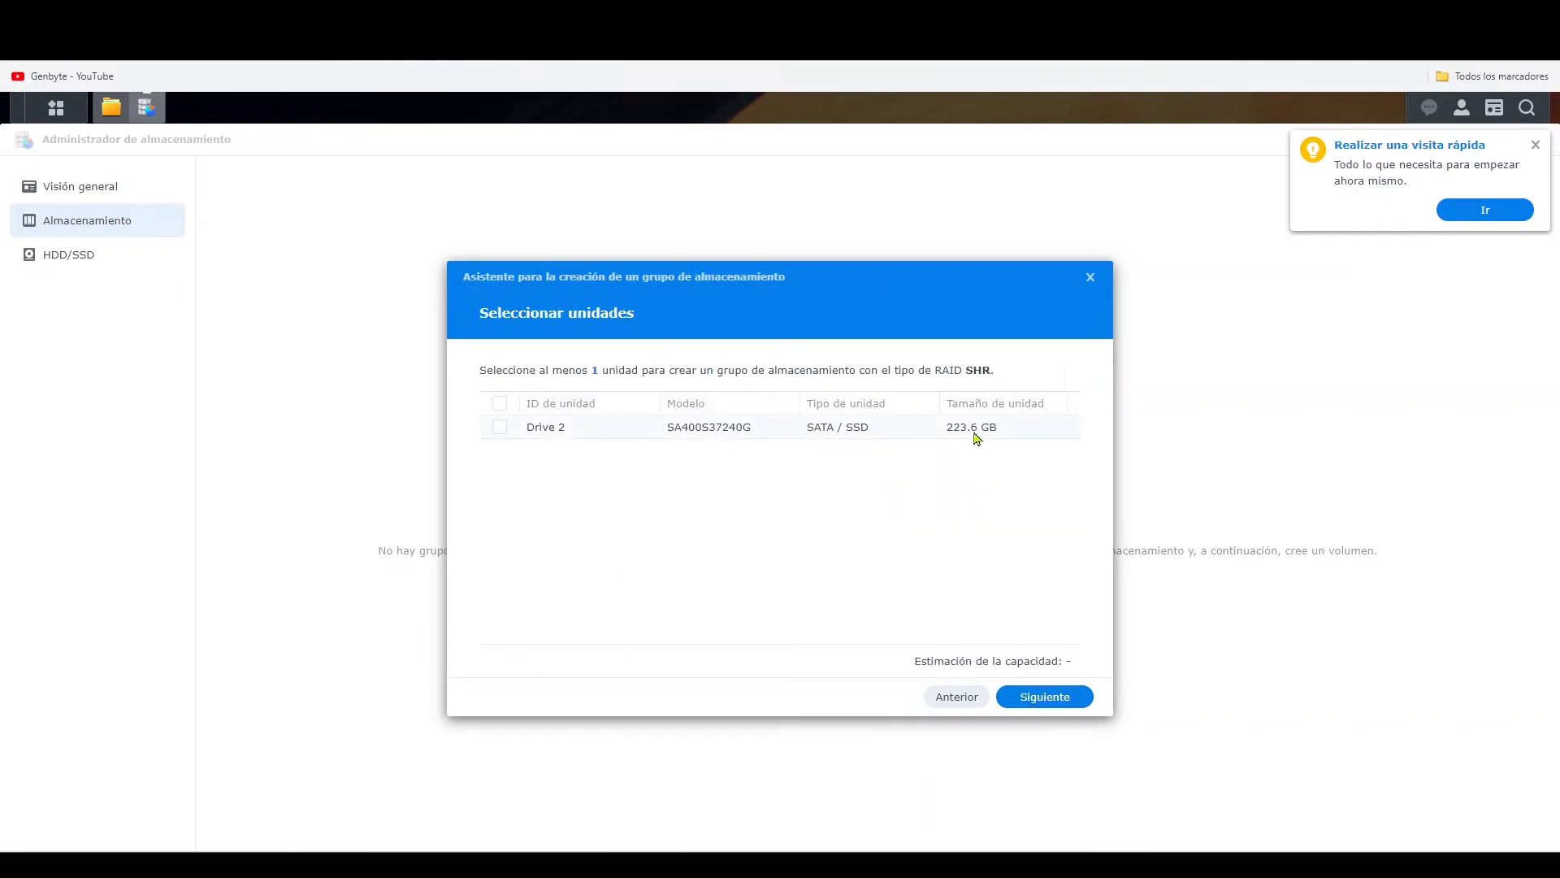
- Add Drive 2 to the storage pool and skip the drive check
left_click(500, 427)
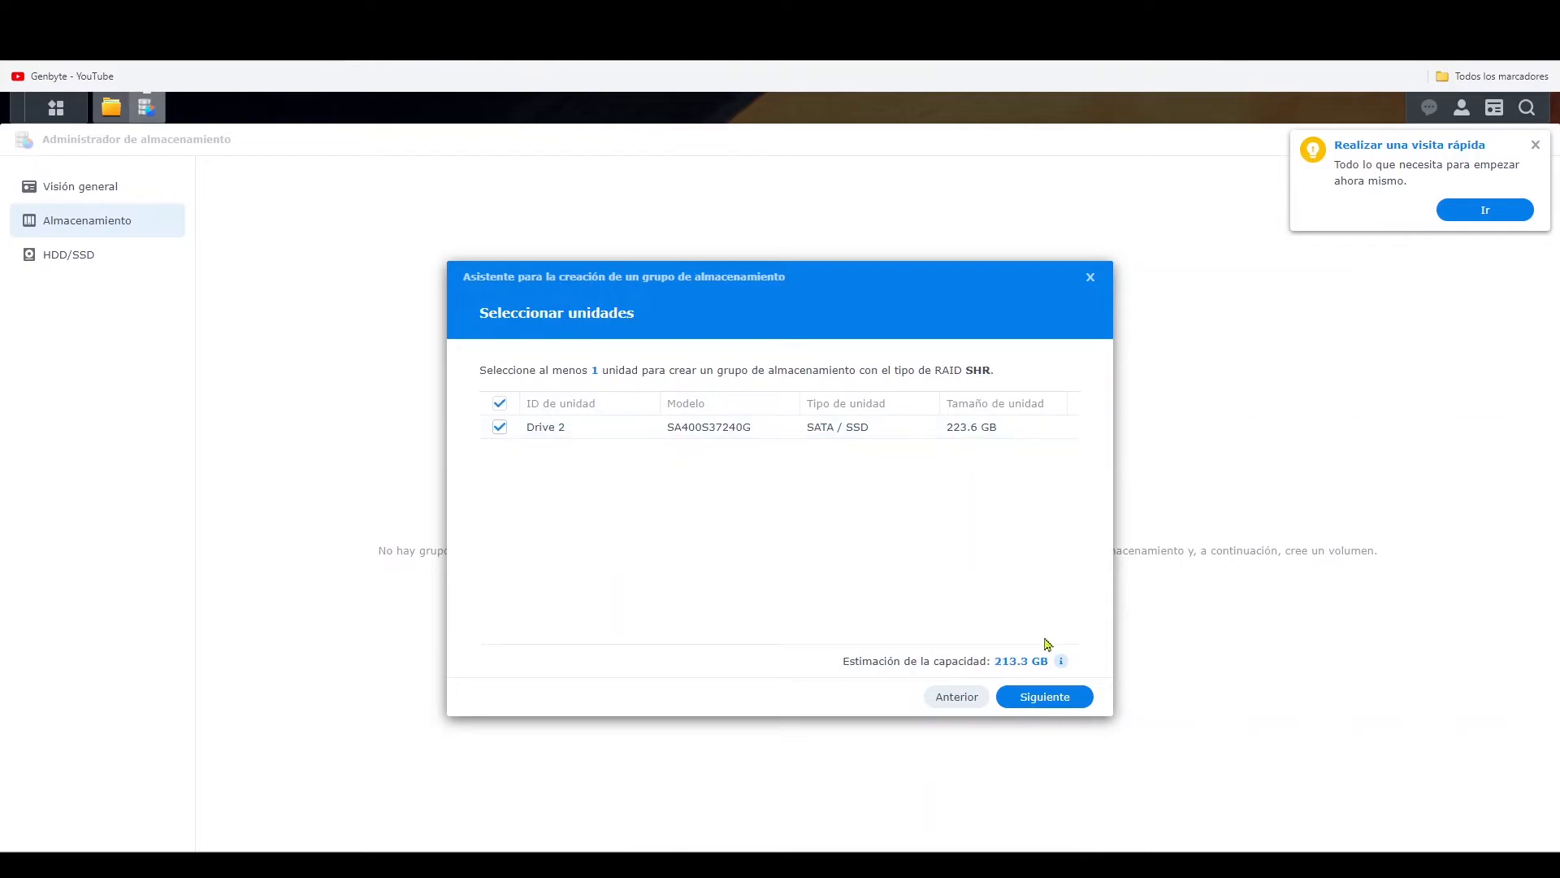
left_click(1043, 698)
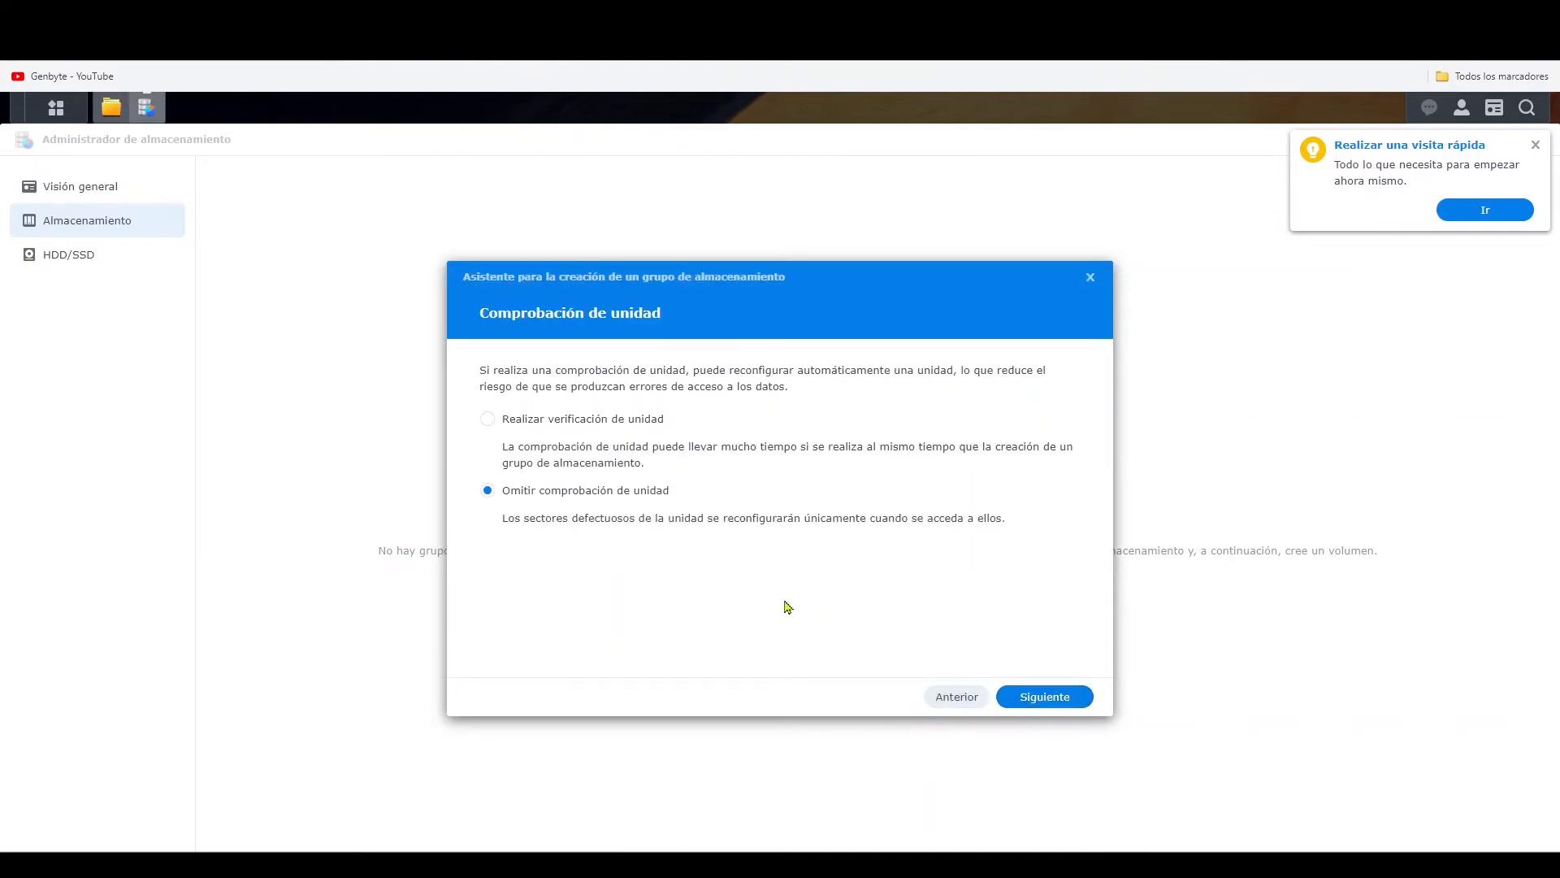
left_click(1071, 702)
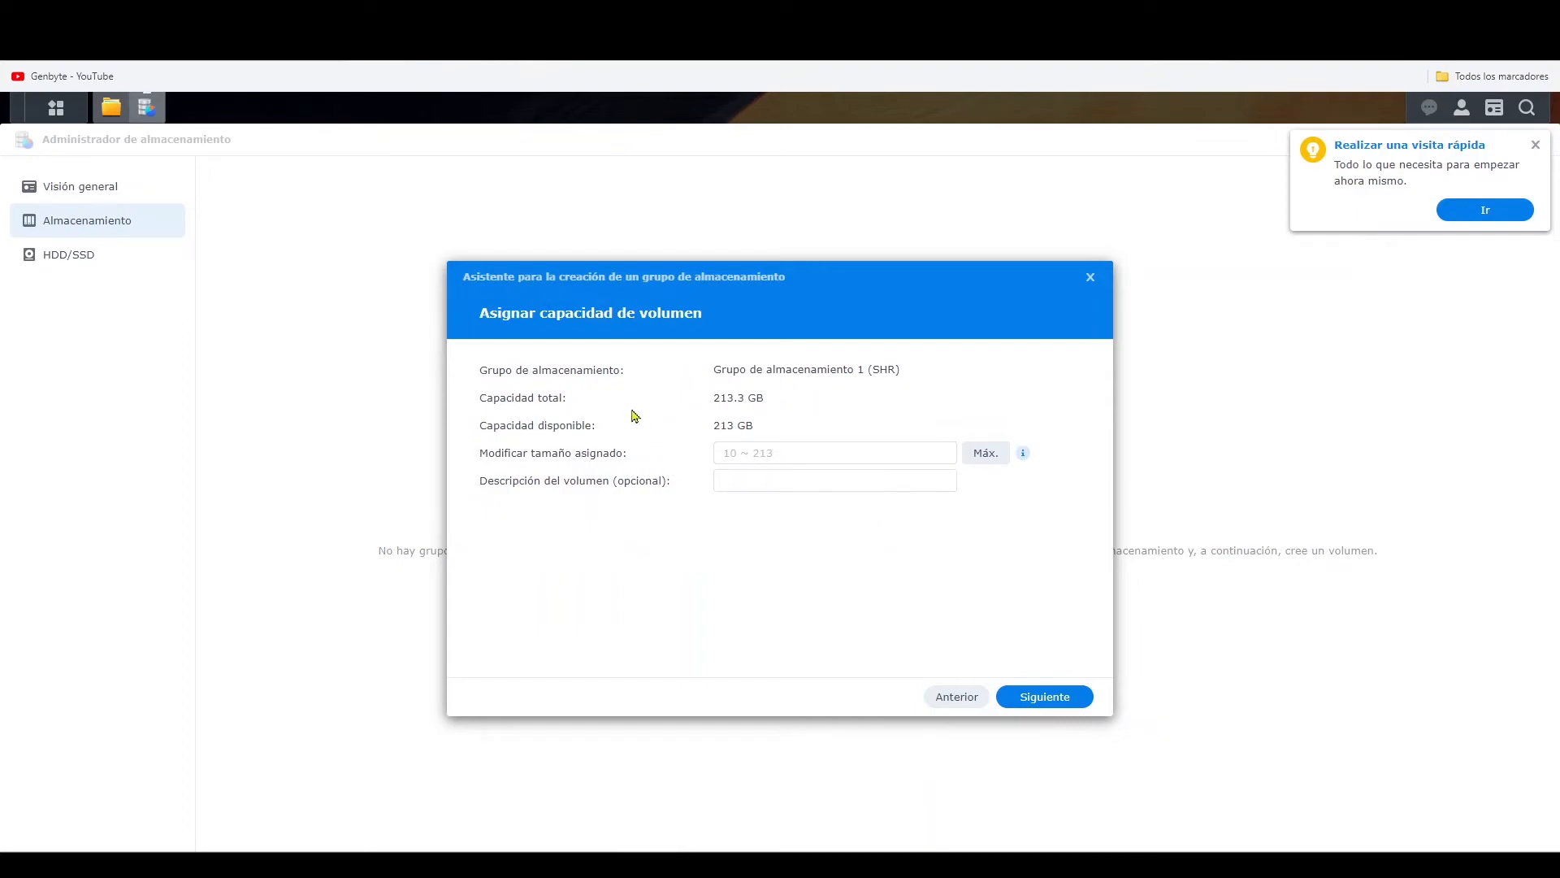
- Allocate the maximum capacity of 213 GB to the volume, leaving its description blank
left_click(750, 456)
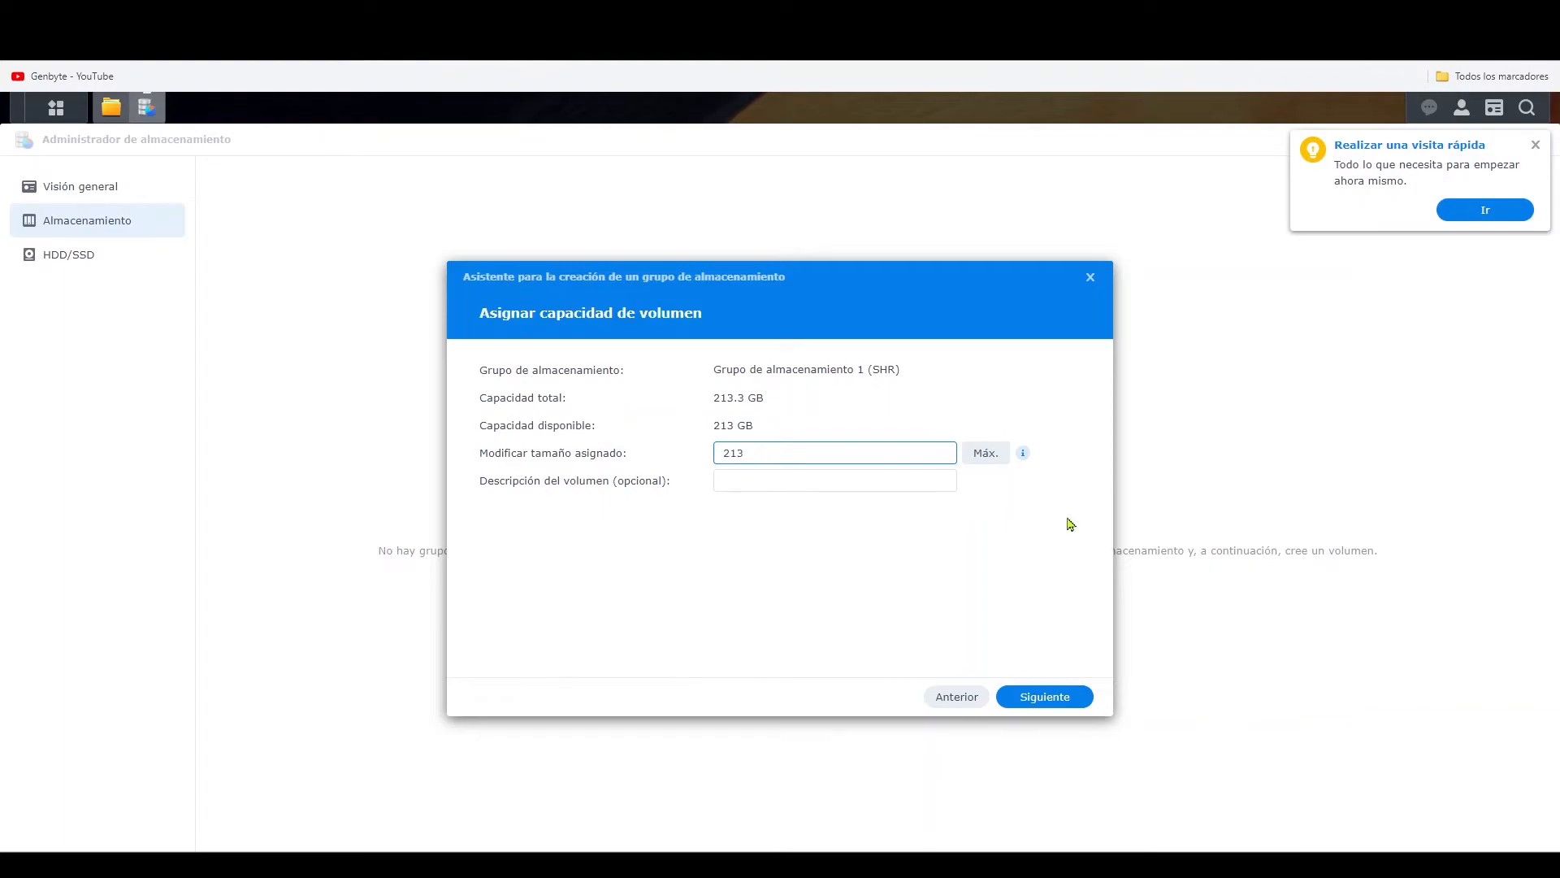
left_click(985, 453)
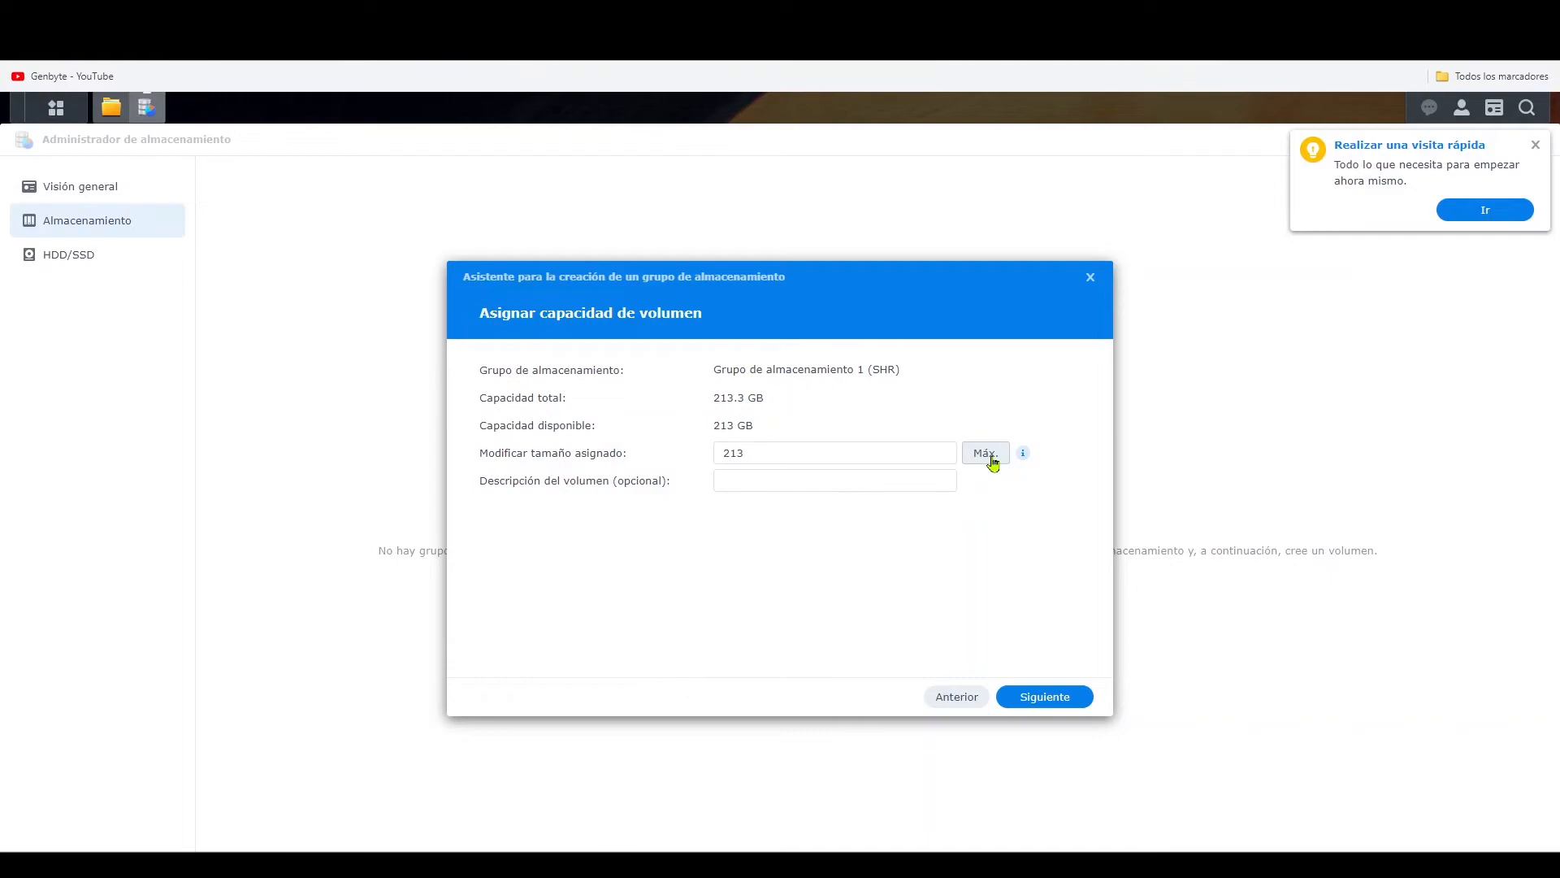
left_click(1038, 697)
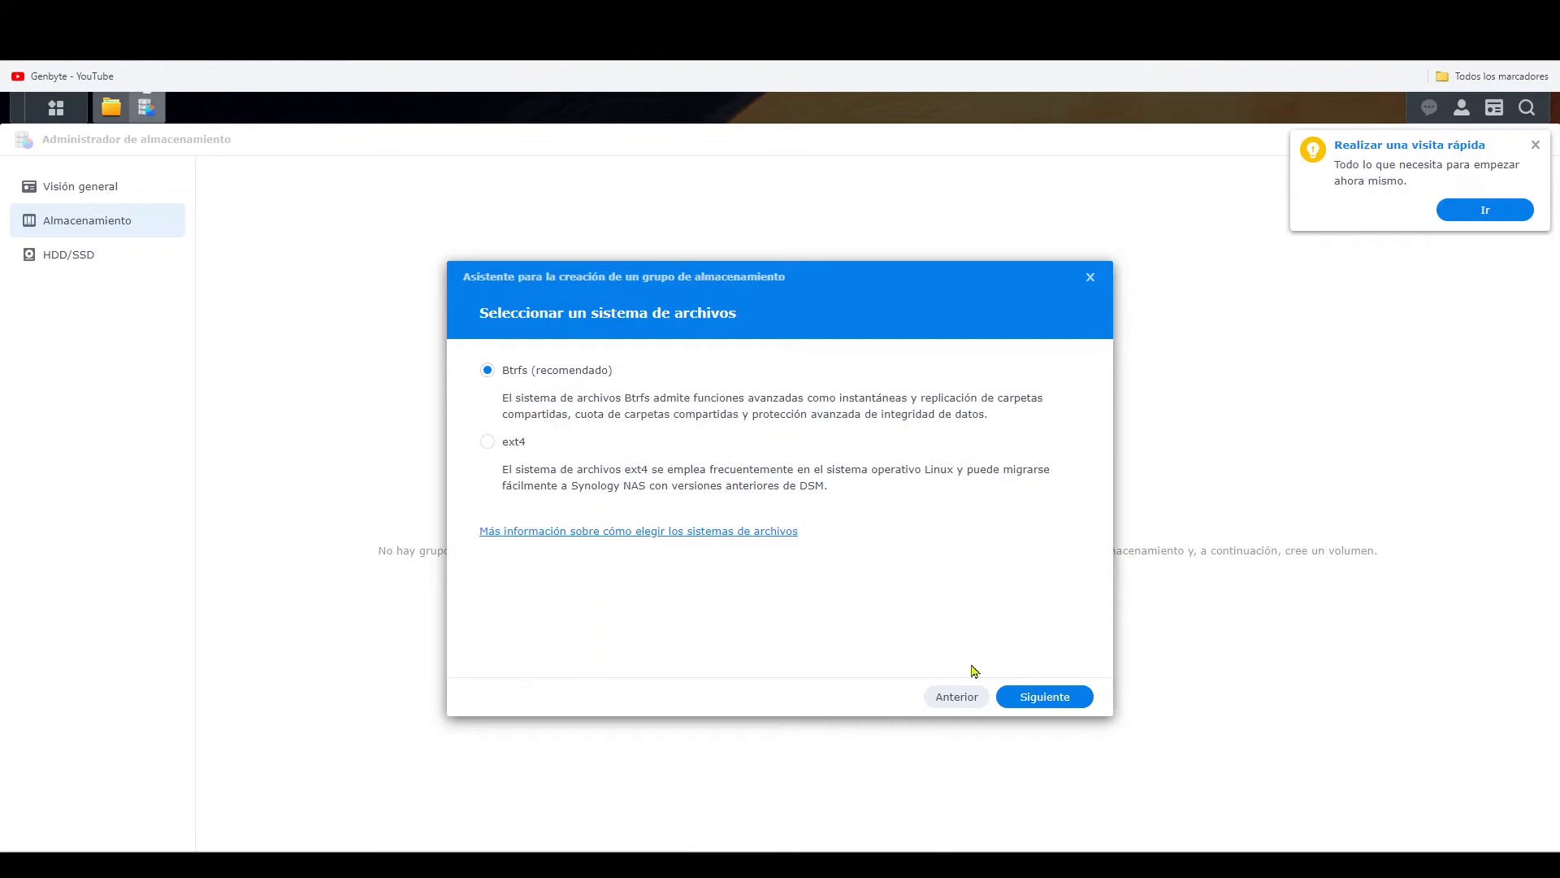
- Keep the Btrfs file system without encryption and apply the storage configuration, confirming that the drive's data will be erased
left_click(1051, 696)
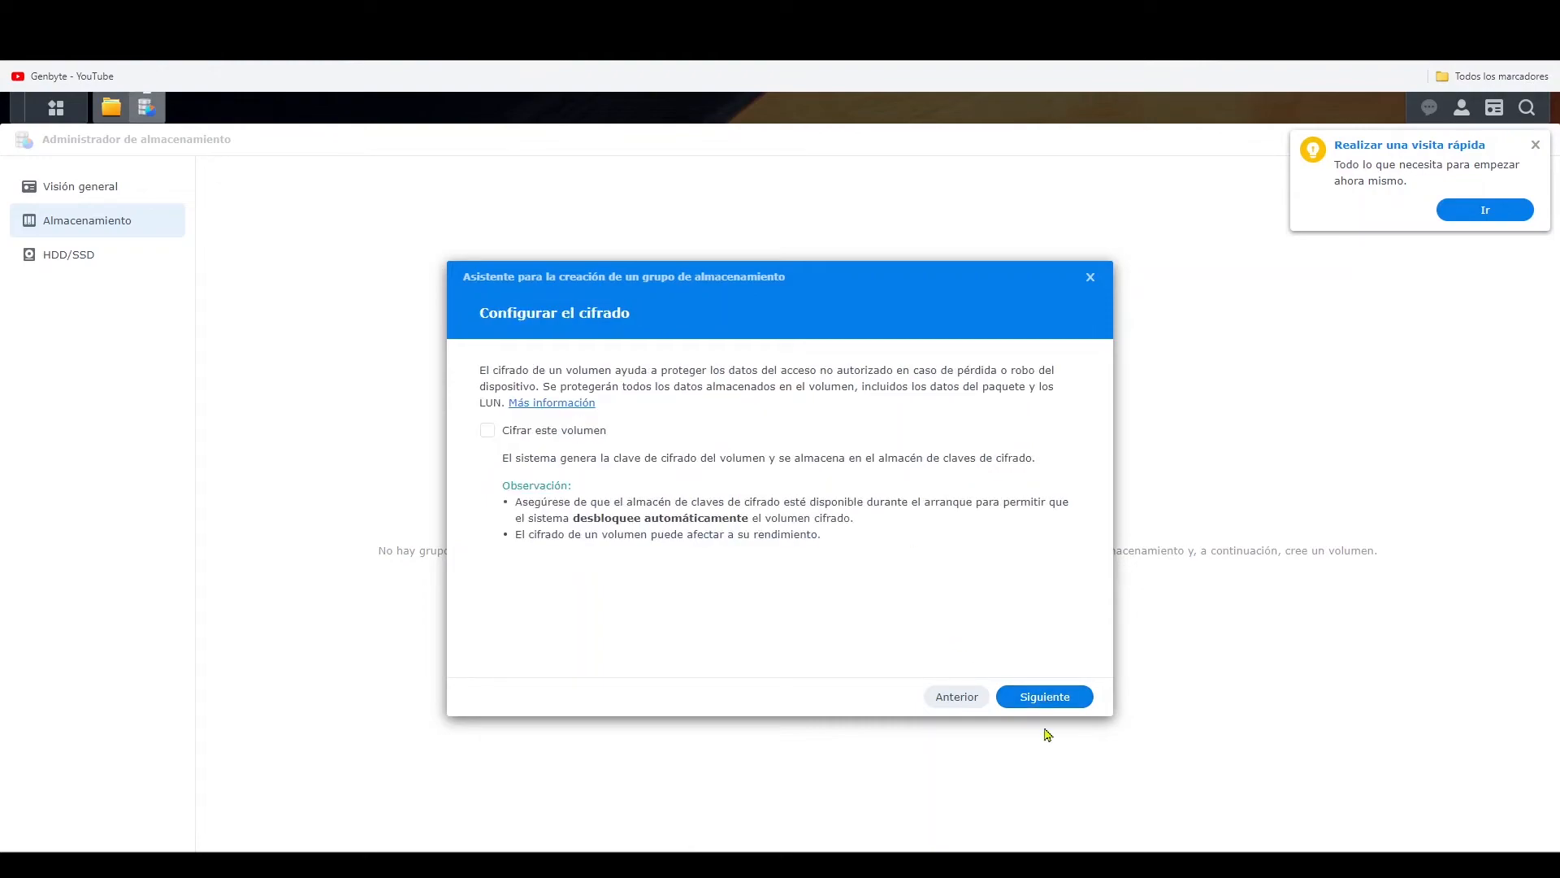
left_click(1049, 697)
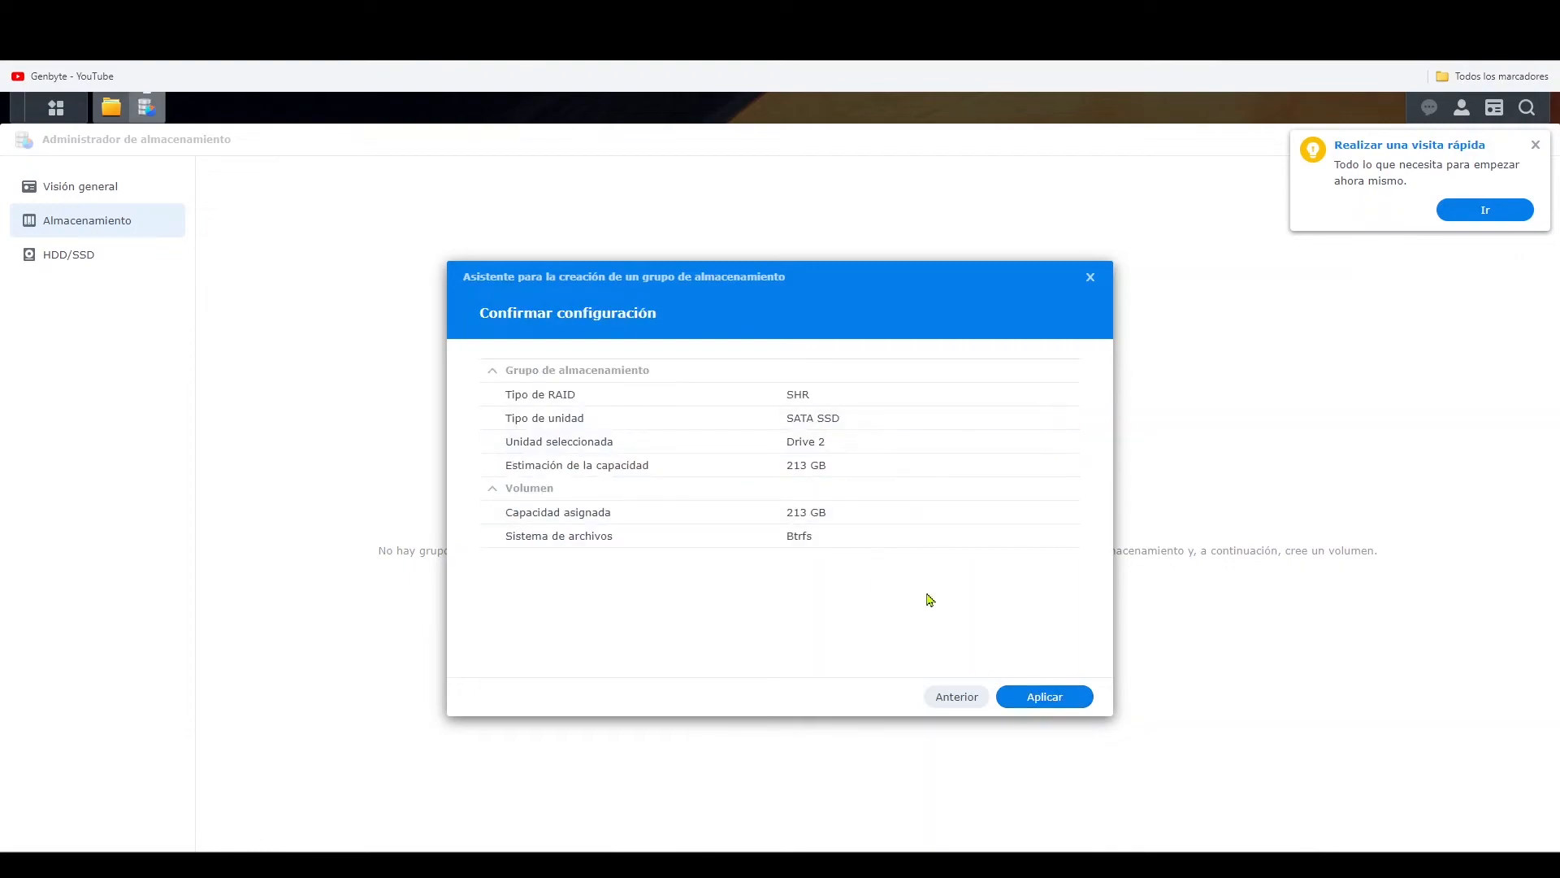
left_click(1044, 697)
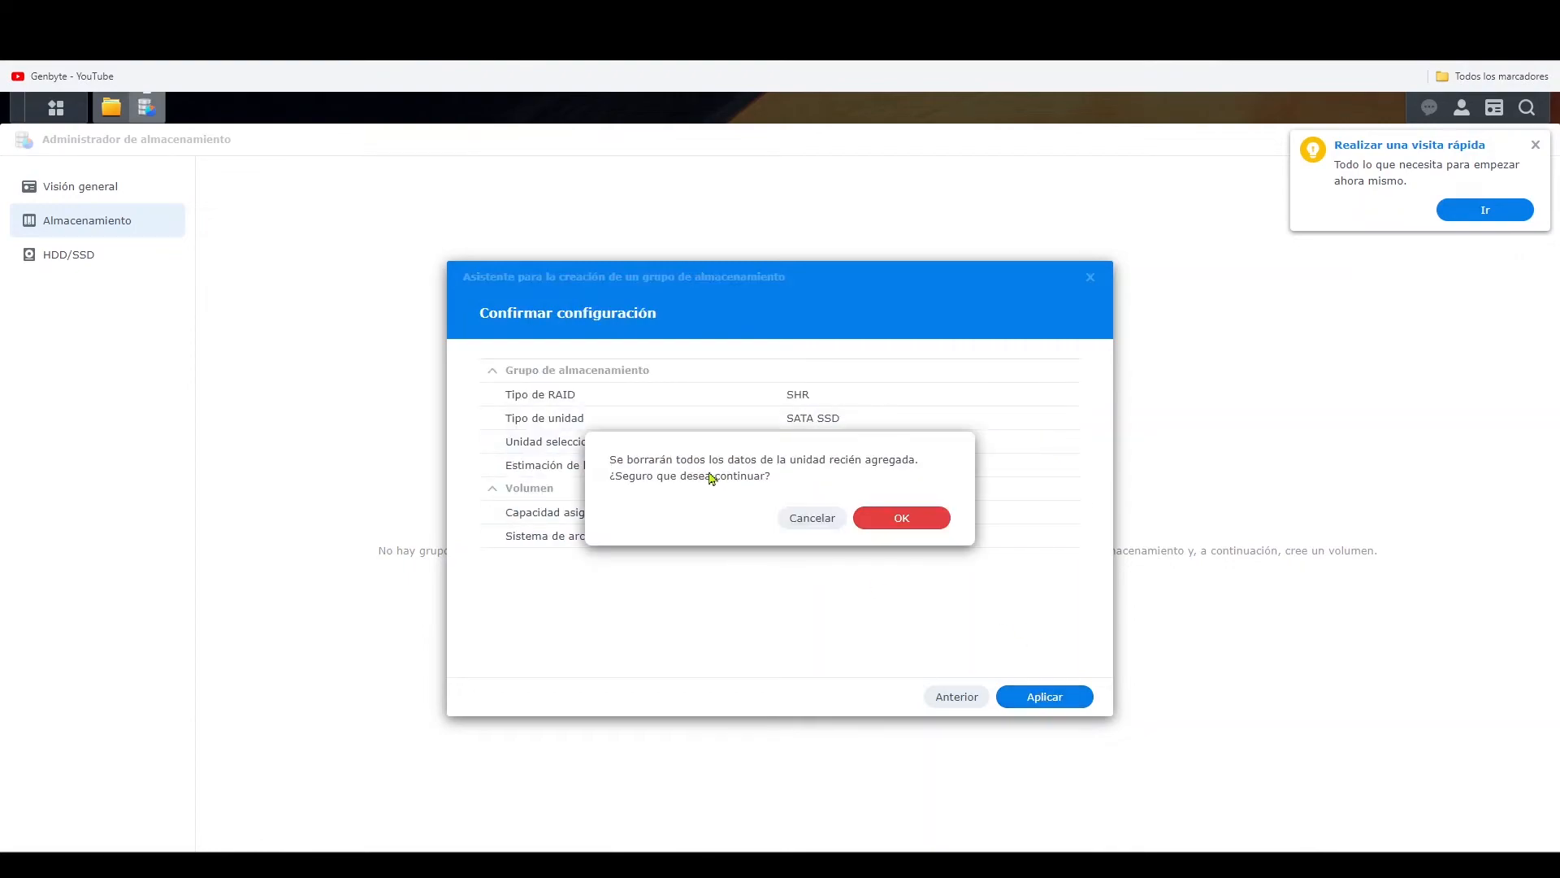
left_click(920, 519)
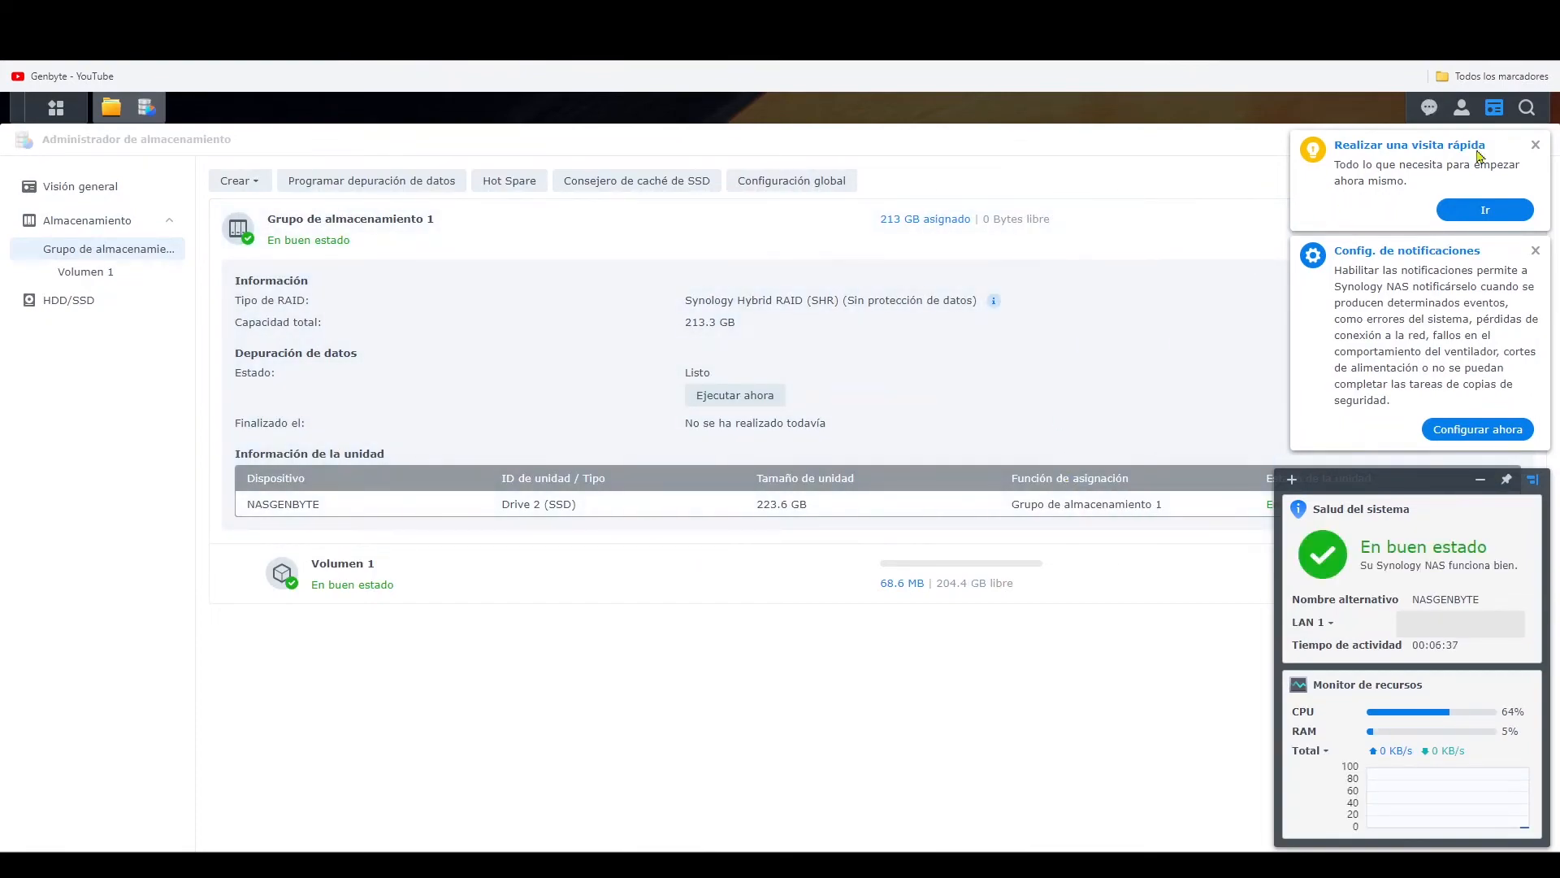
- Dismiss the quick tour and notification setup suggestions, acknowledging their follow-up messages
left_click(1535, 145)
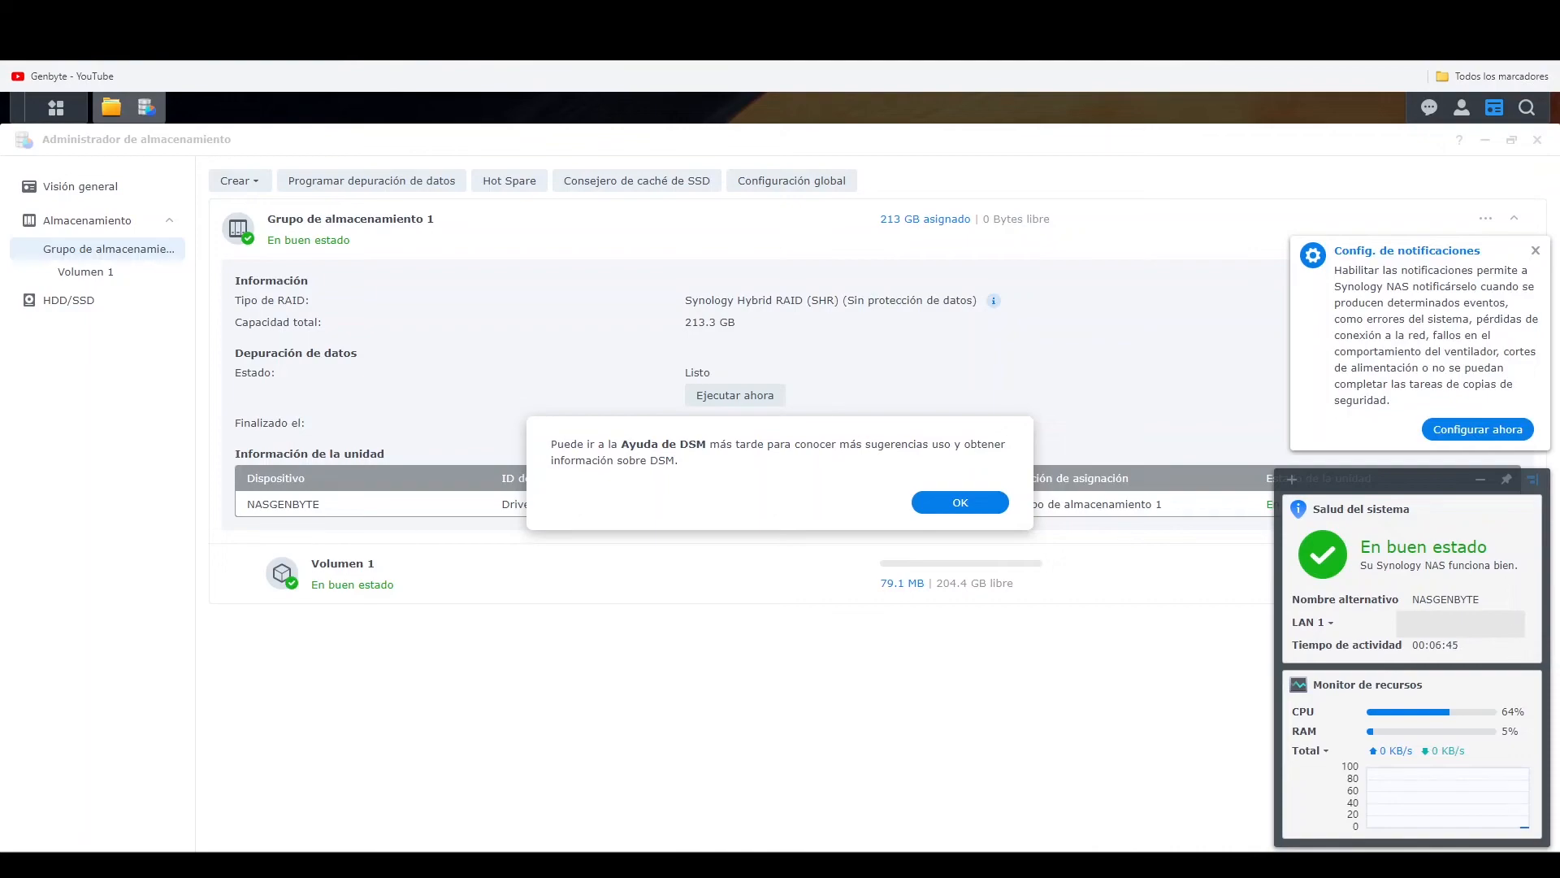
left_click(1001, 491)
left_click(1535, 251)
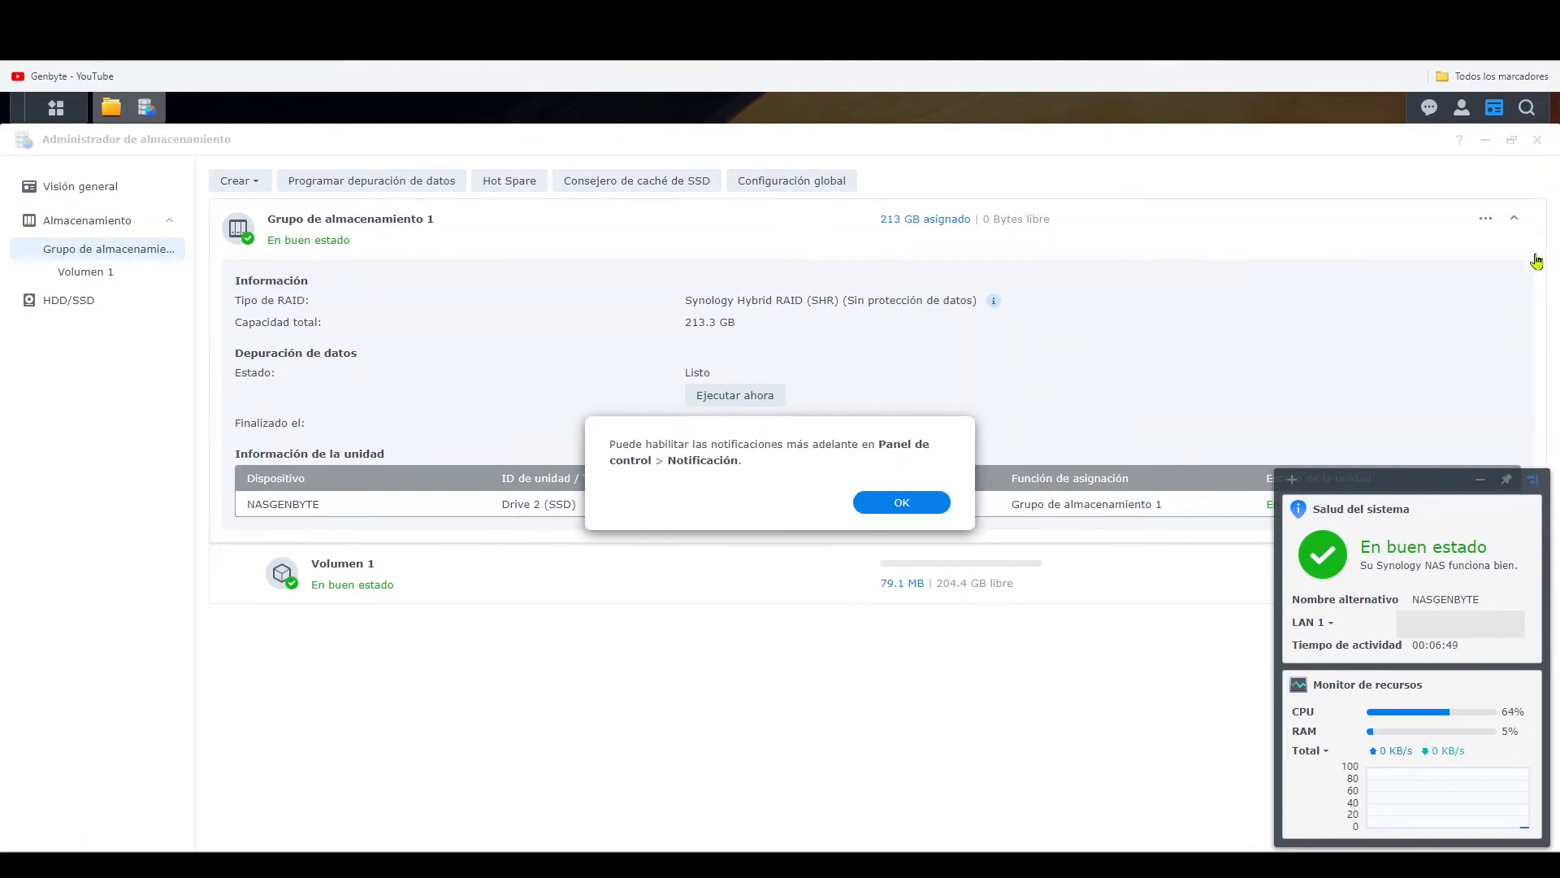
left_click(900, 502)
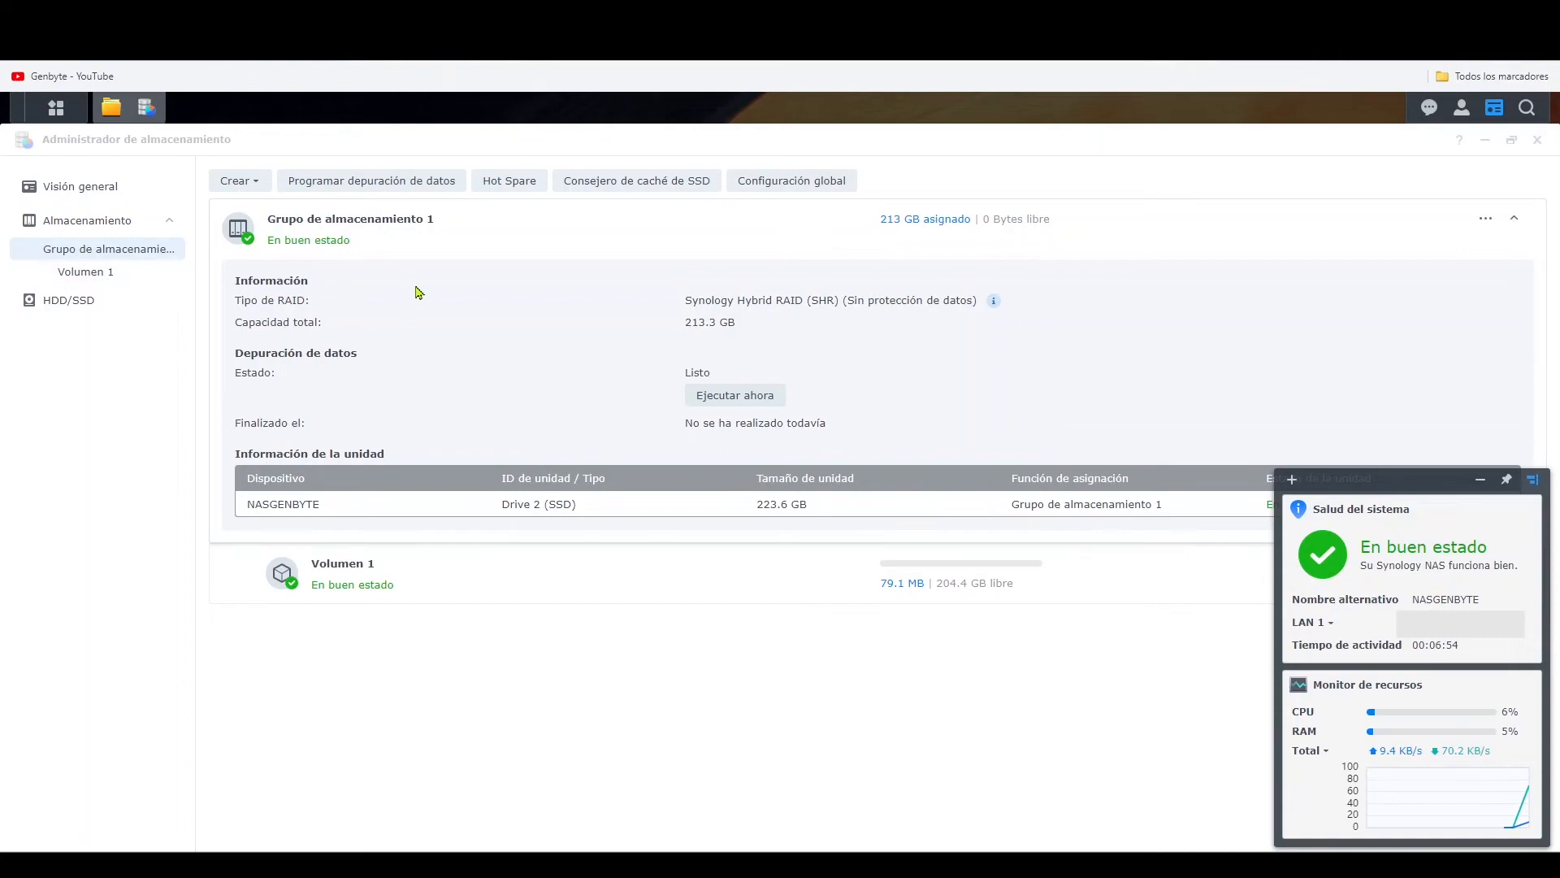
- Close and reopen File Station, and accept the offer to create a shared folder
left_click(110, 107)
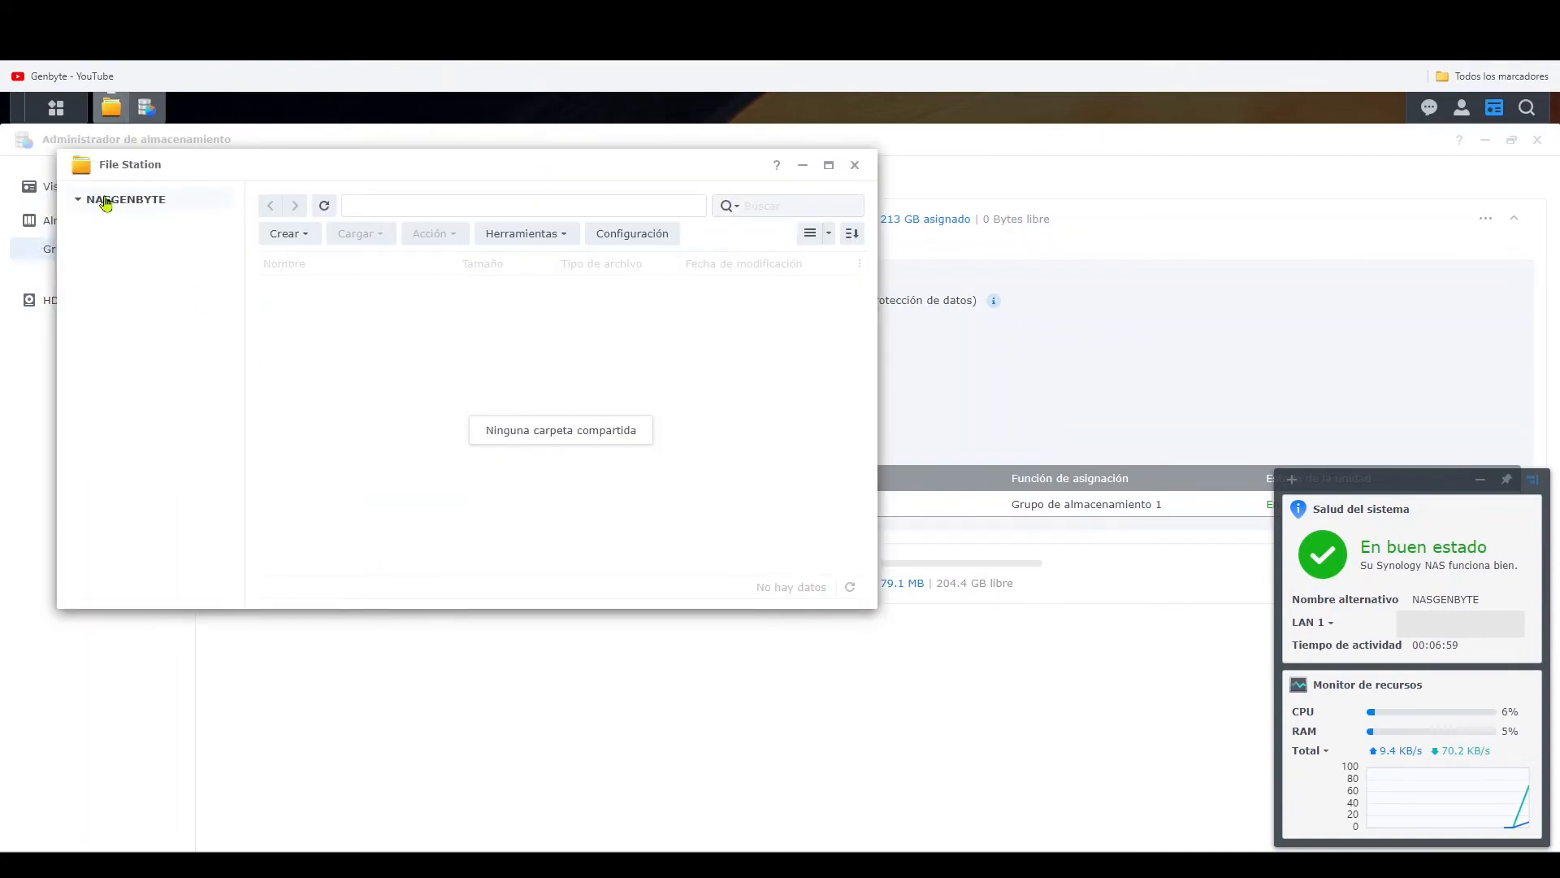
left_click(855, 165)
left_click(71, 115)
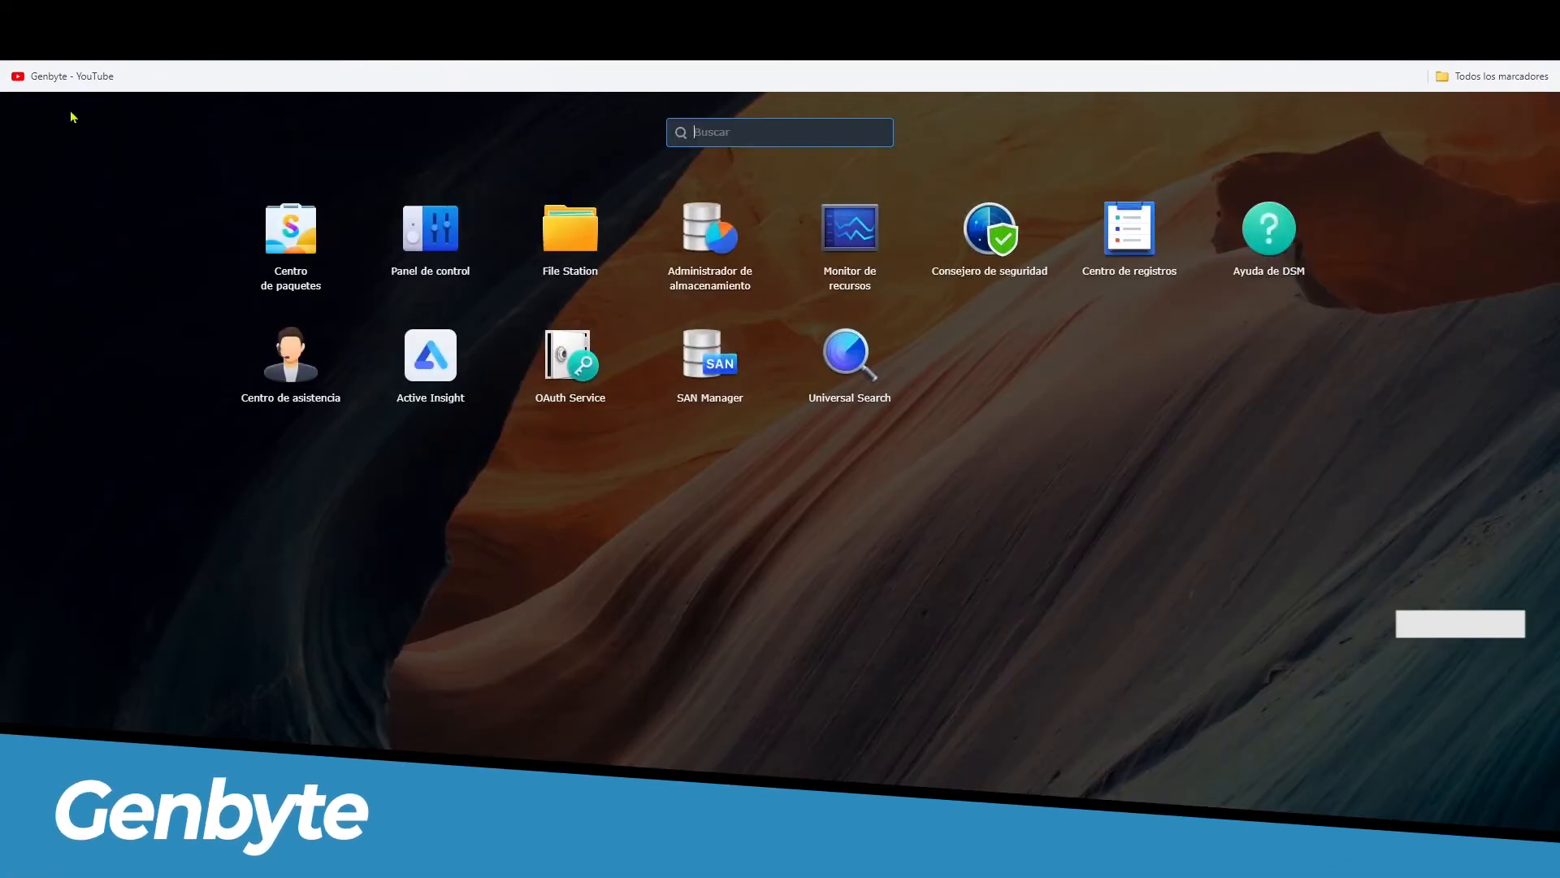
left_click(570, 235)
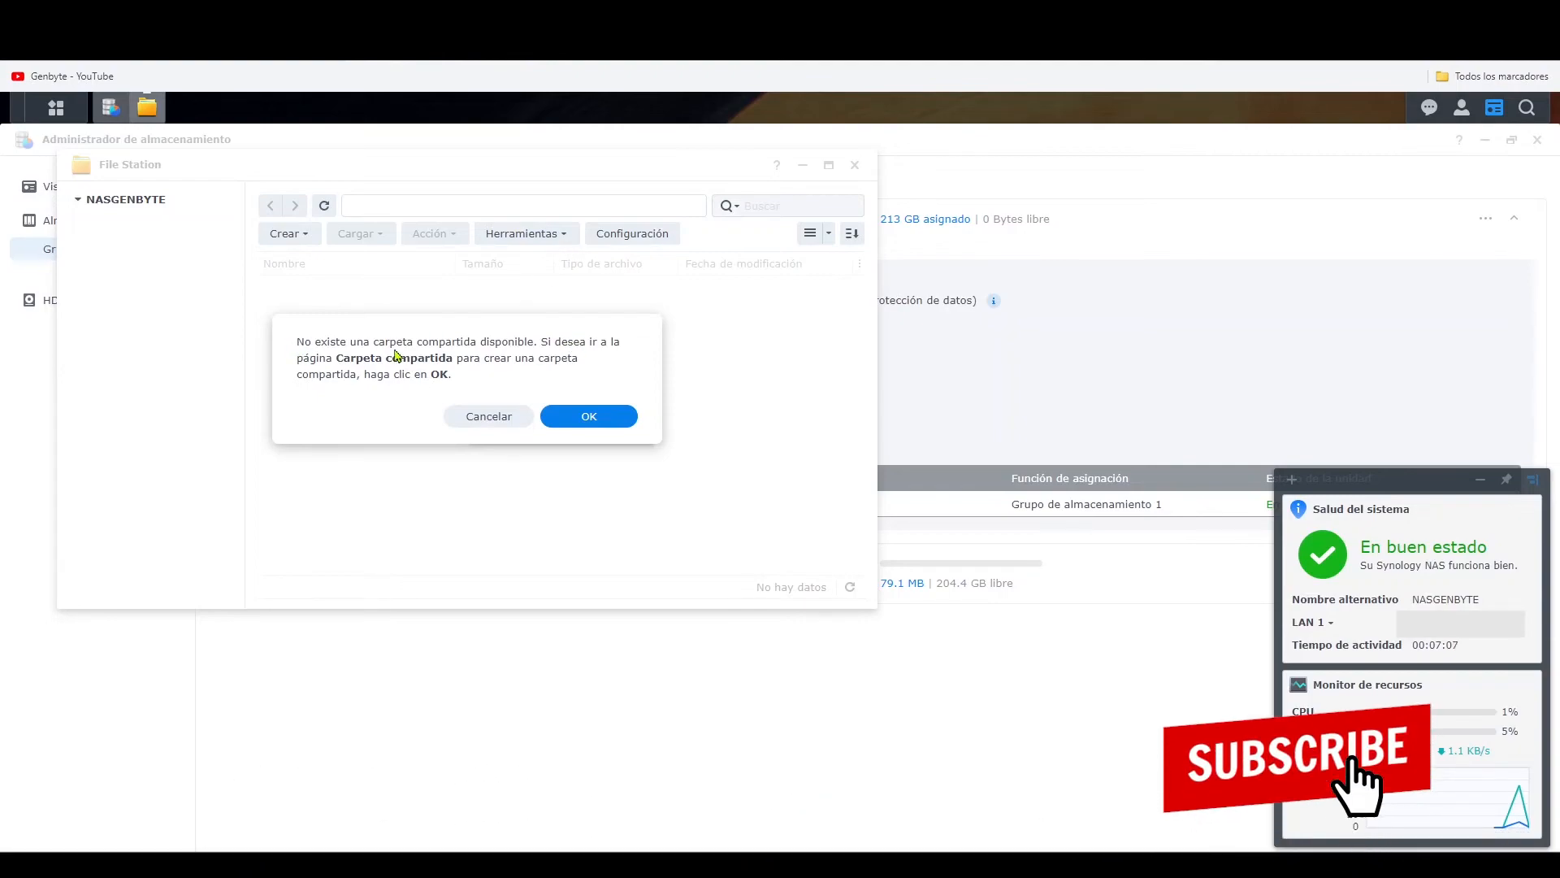
left_click(577, 417)
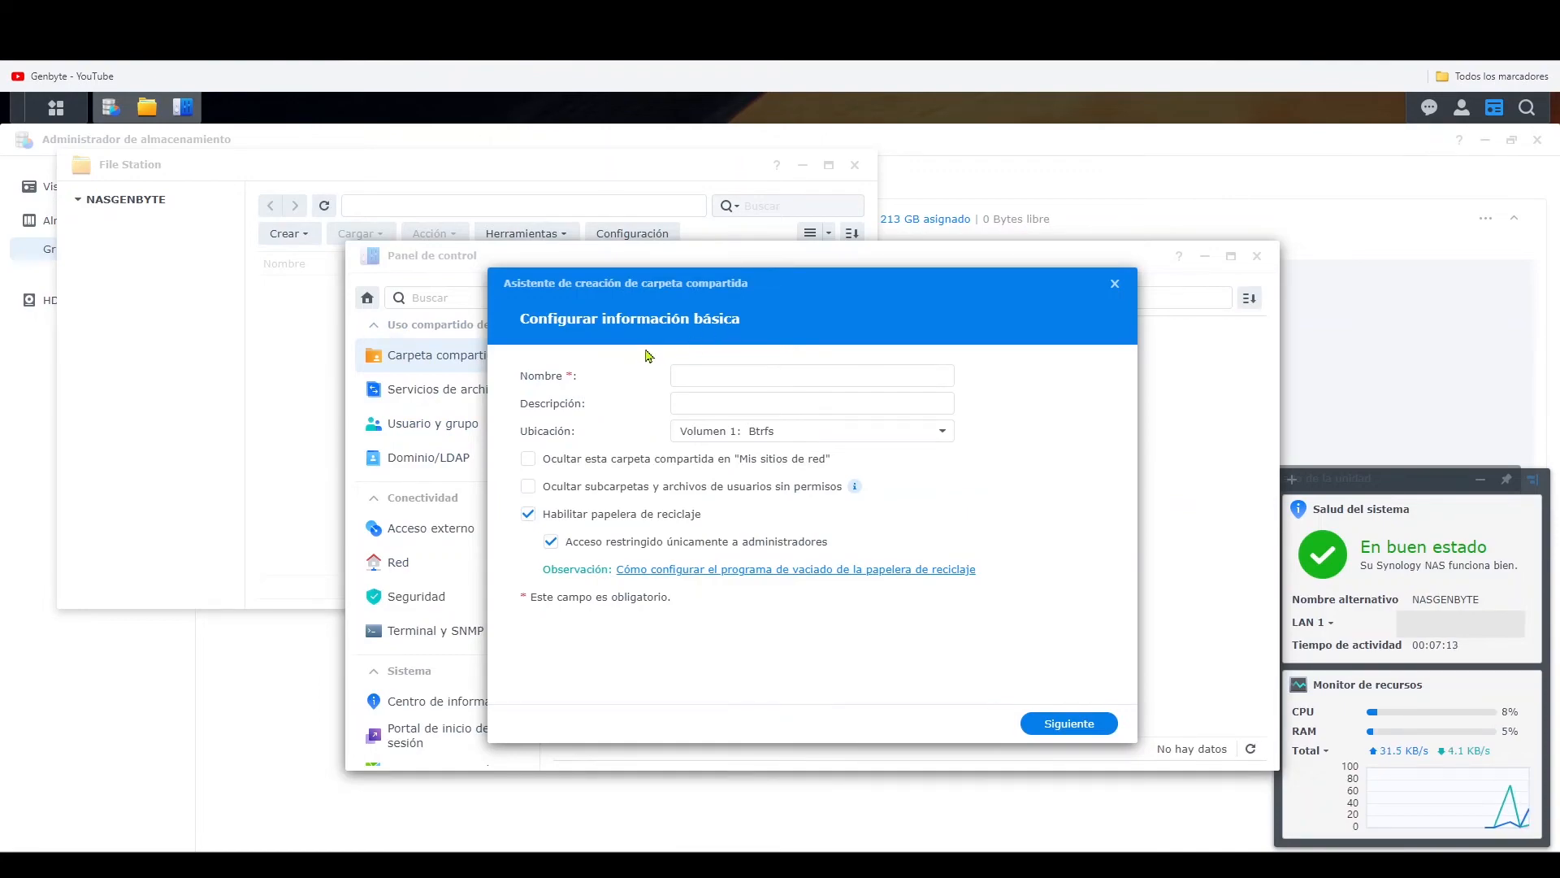
- Name the shared folder DatosNASGenbyte on Volumen 1, keep its administrator-only recycle bin, and skip the additional security measures and advanced options
left_click(798, 376)
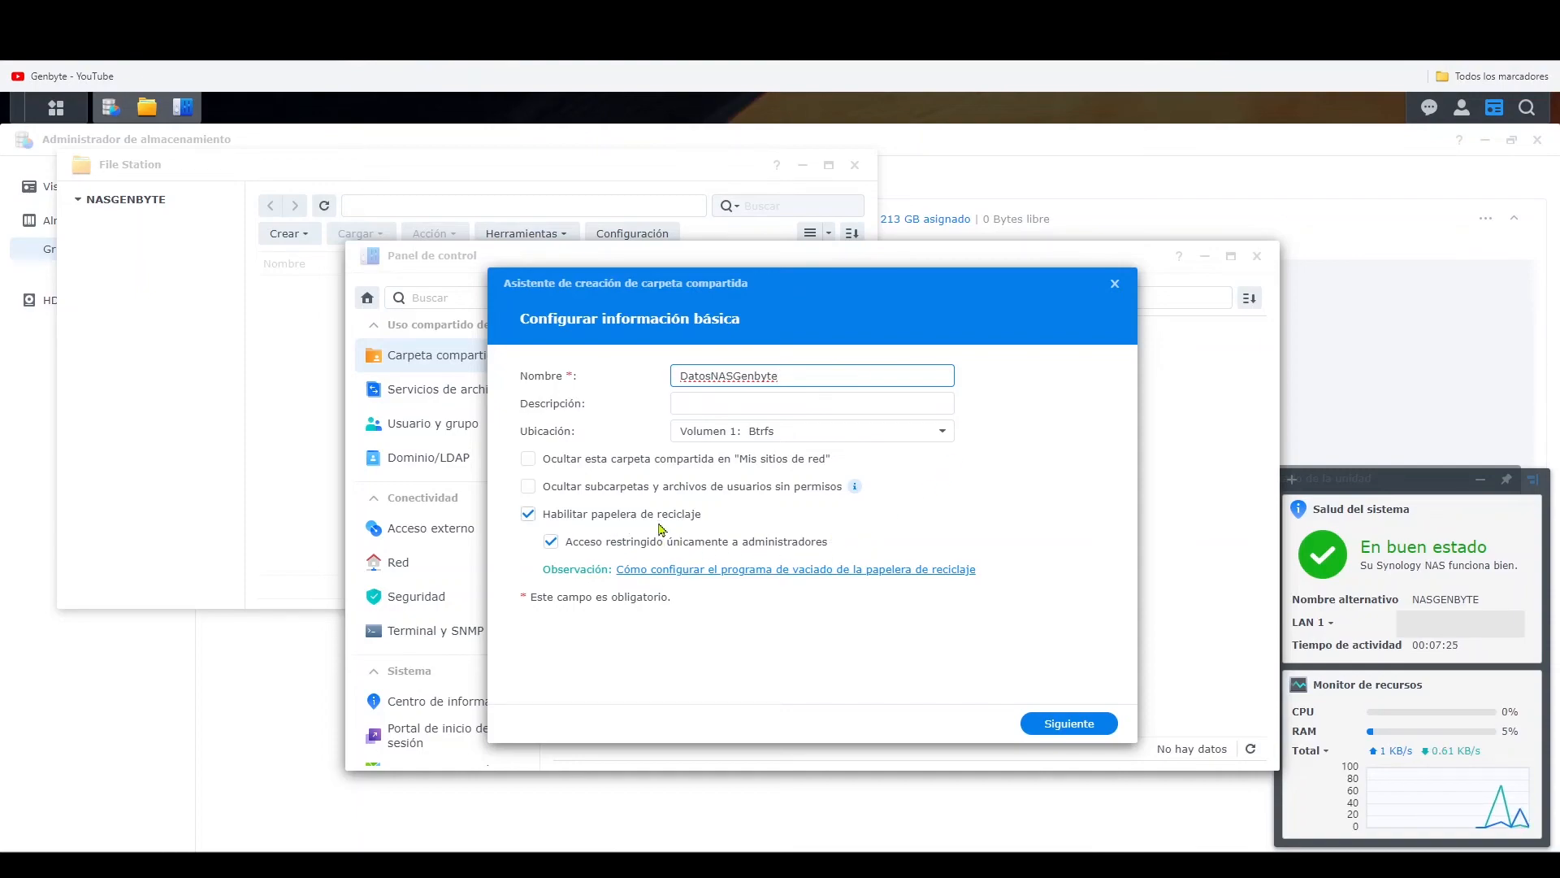
left_click(1065, 725)
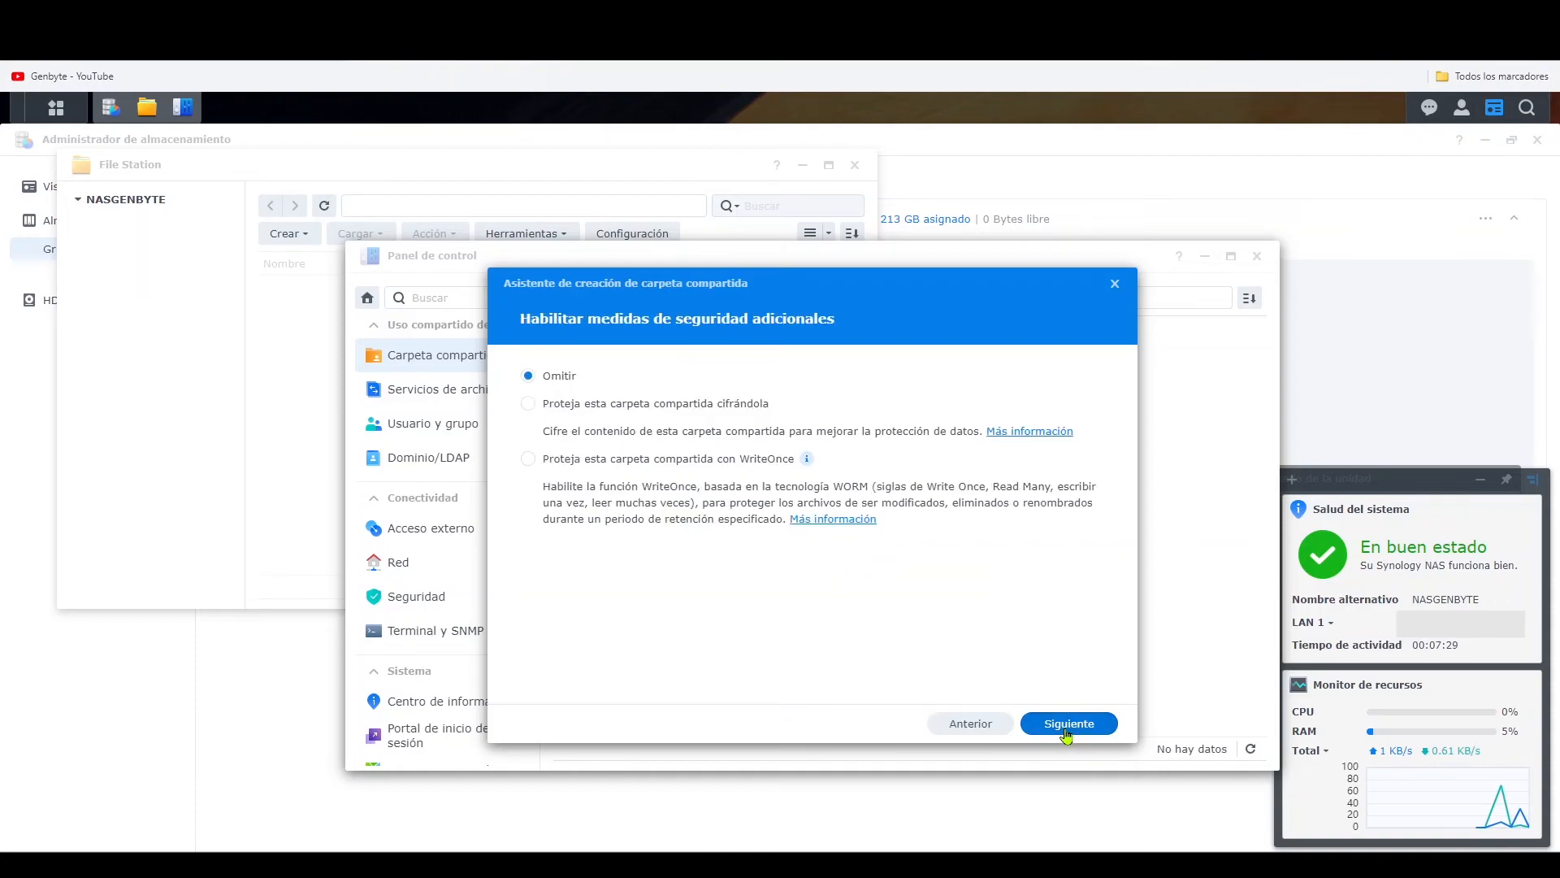
left_click(1066, 725)
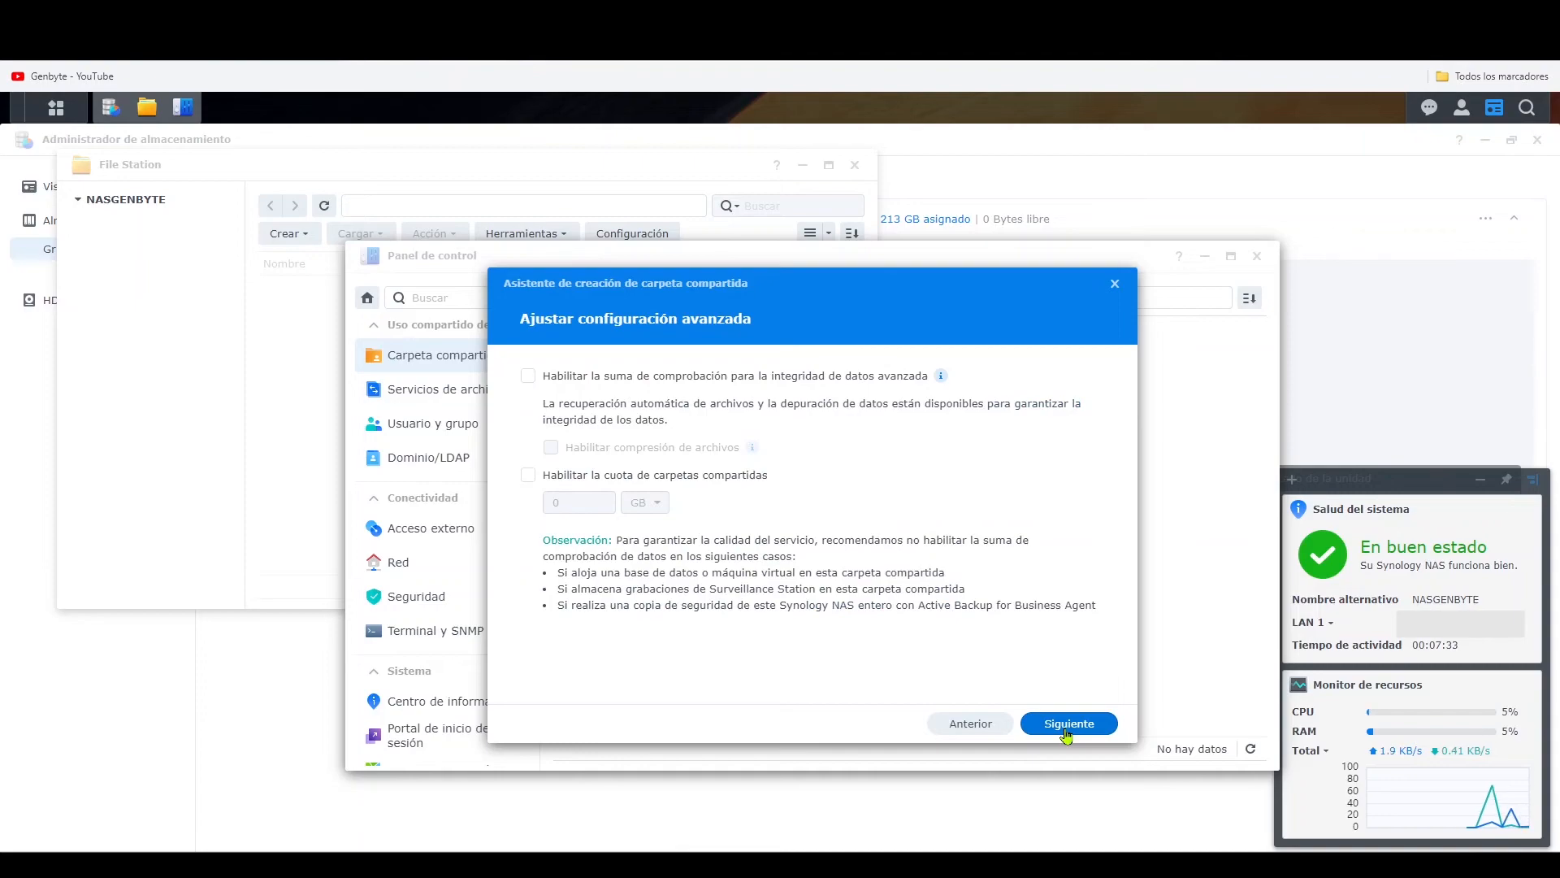
left_click(1066, 725)
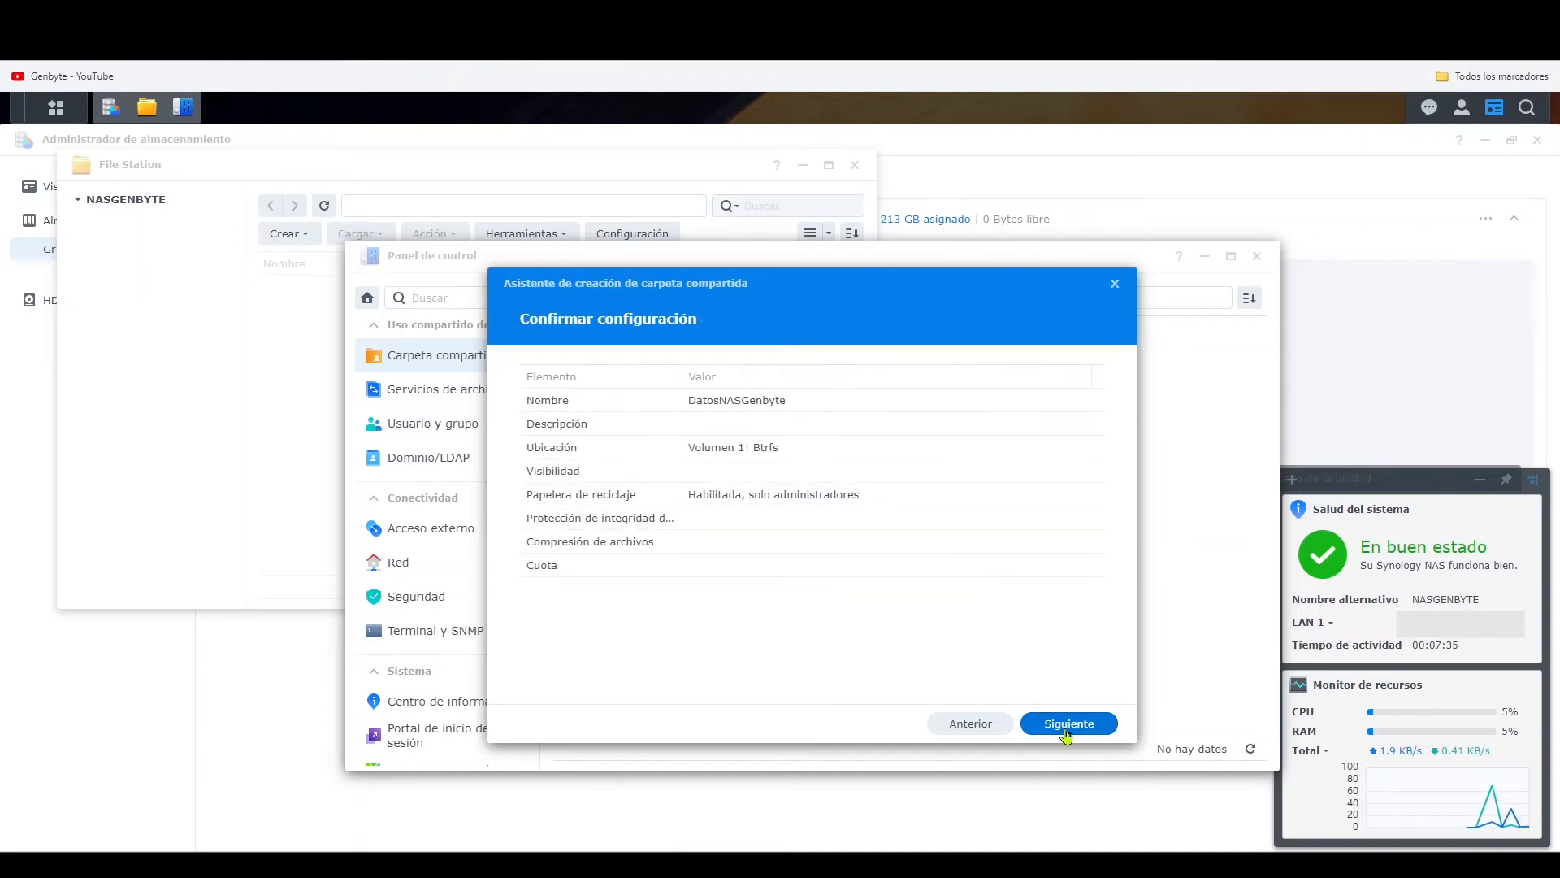
- Recheck the shared folder's advanced settings, confirm its configuration and apply the default permissions for local users
left_click(956, 725)
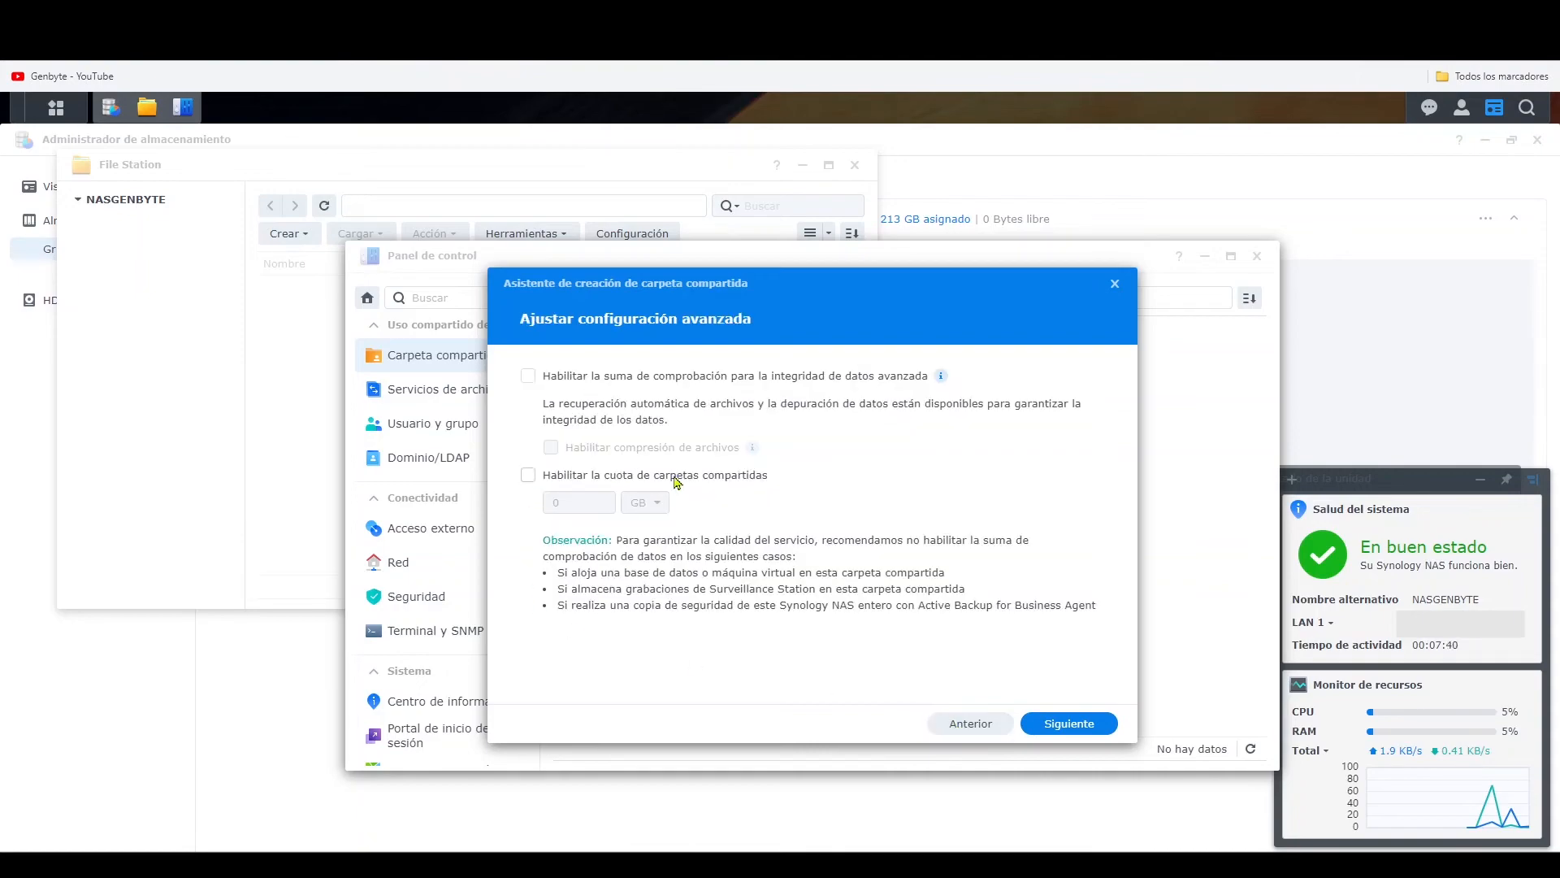
left_click(1079, 726)
left_click(1069, 725)
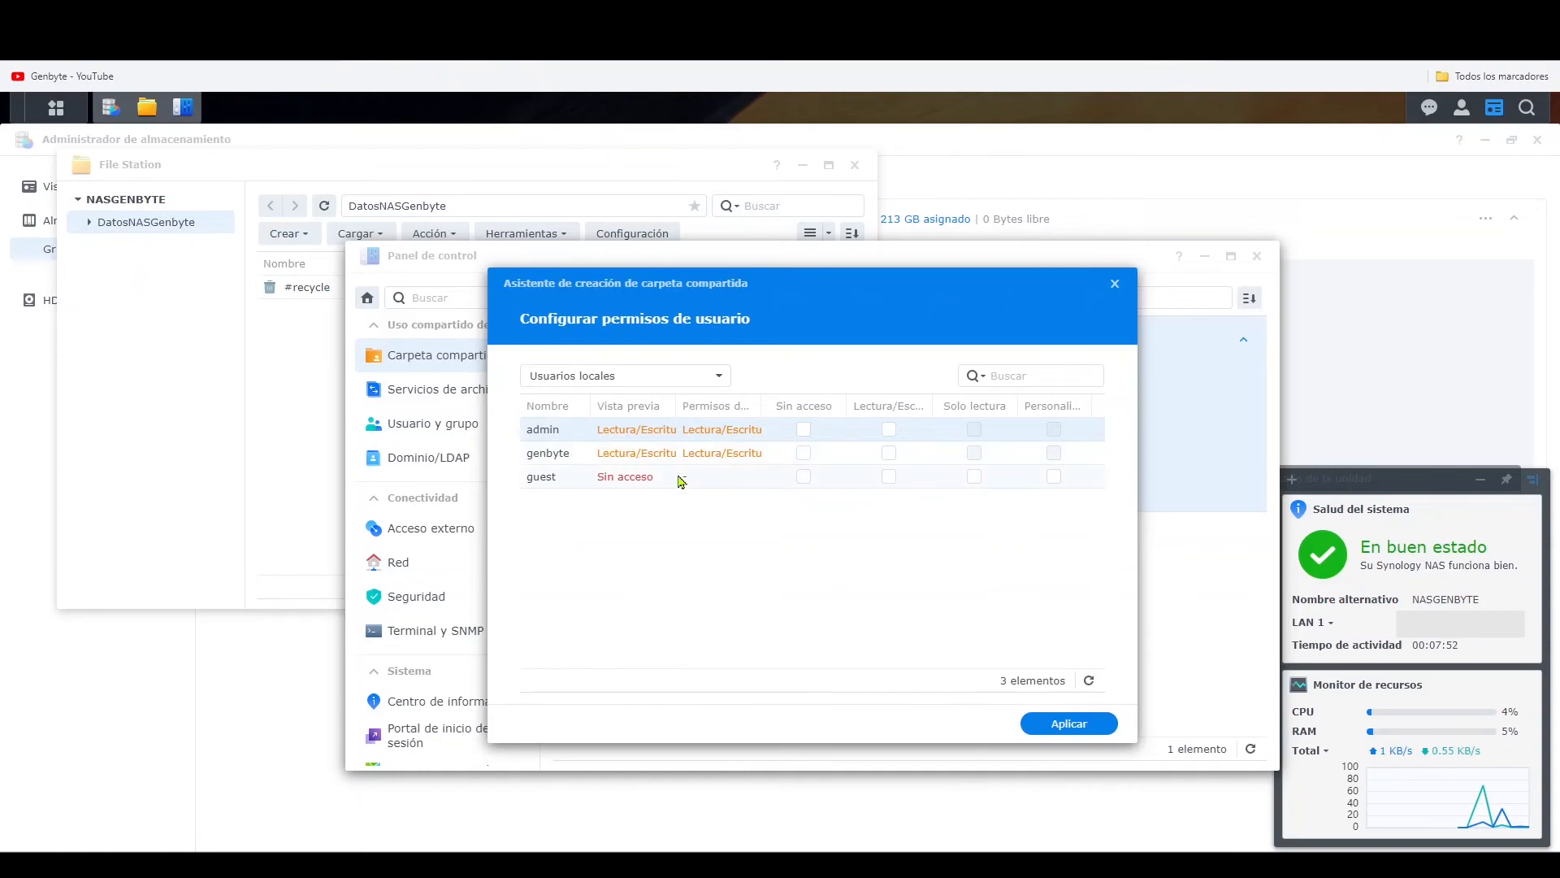
left_click(1060, 725)
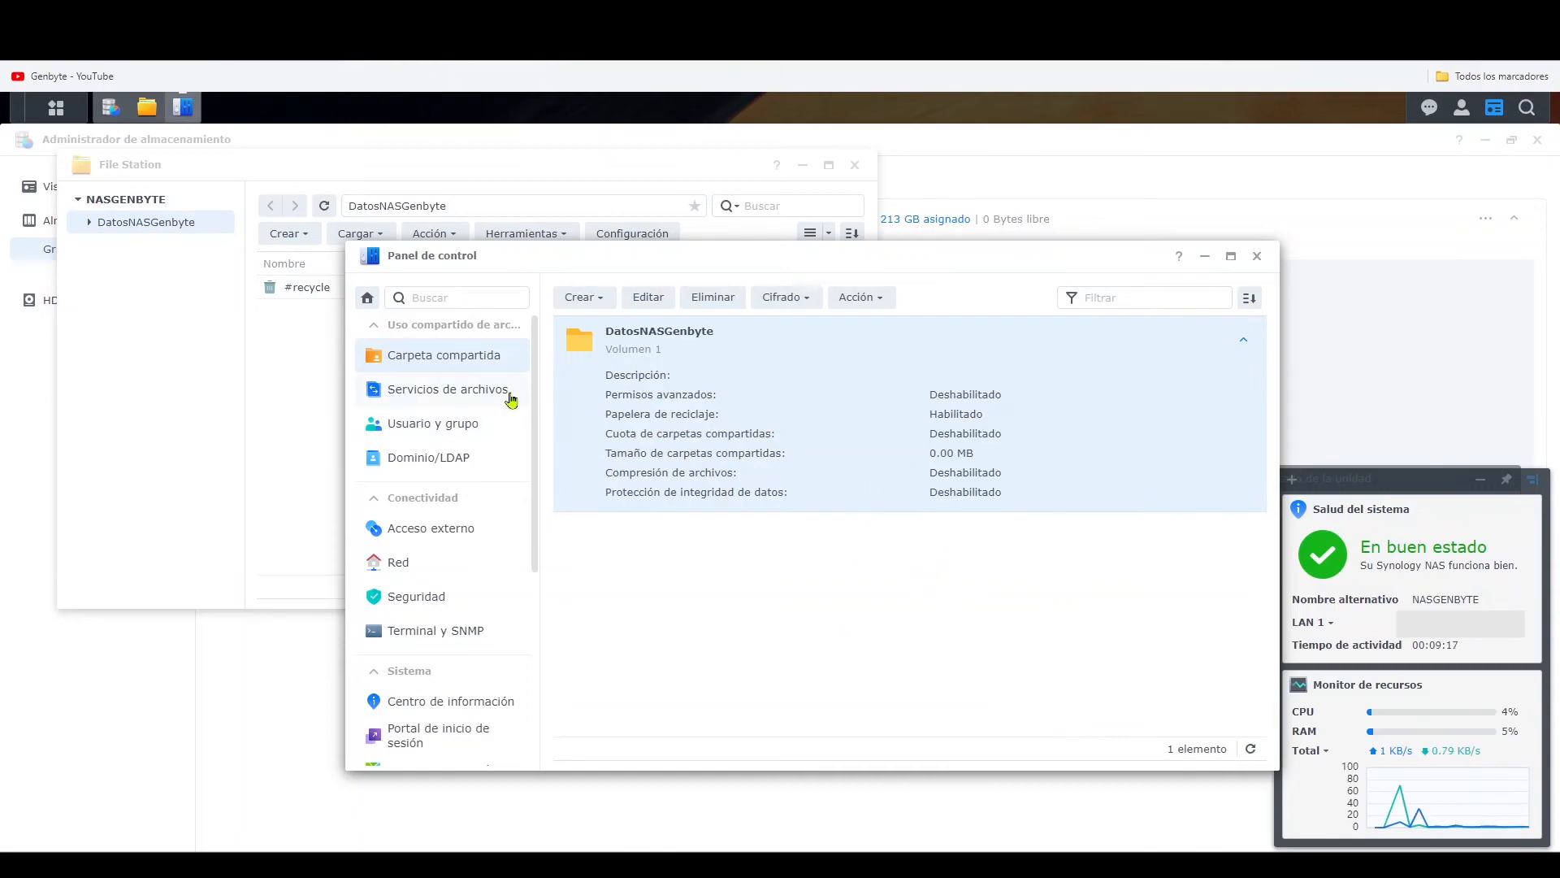
- Review the NAS's user accounts in a maximized Control Panel and open its general system information
left_click(431, 424)
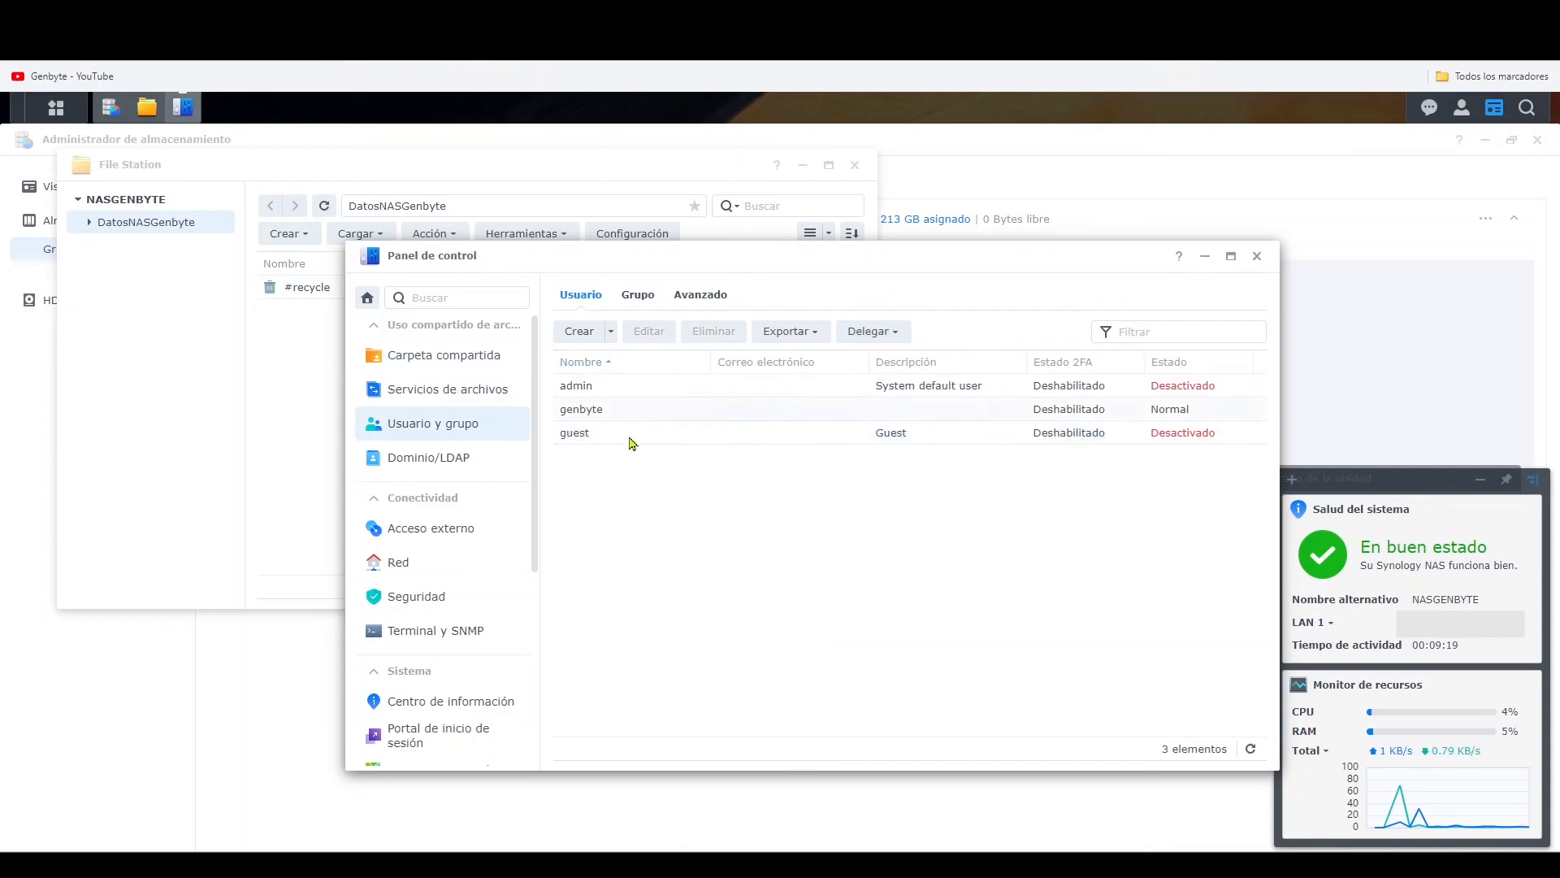
left_click(1230, 257)
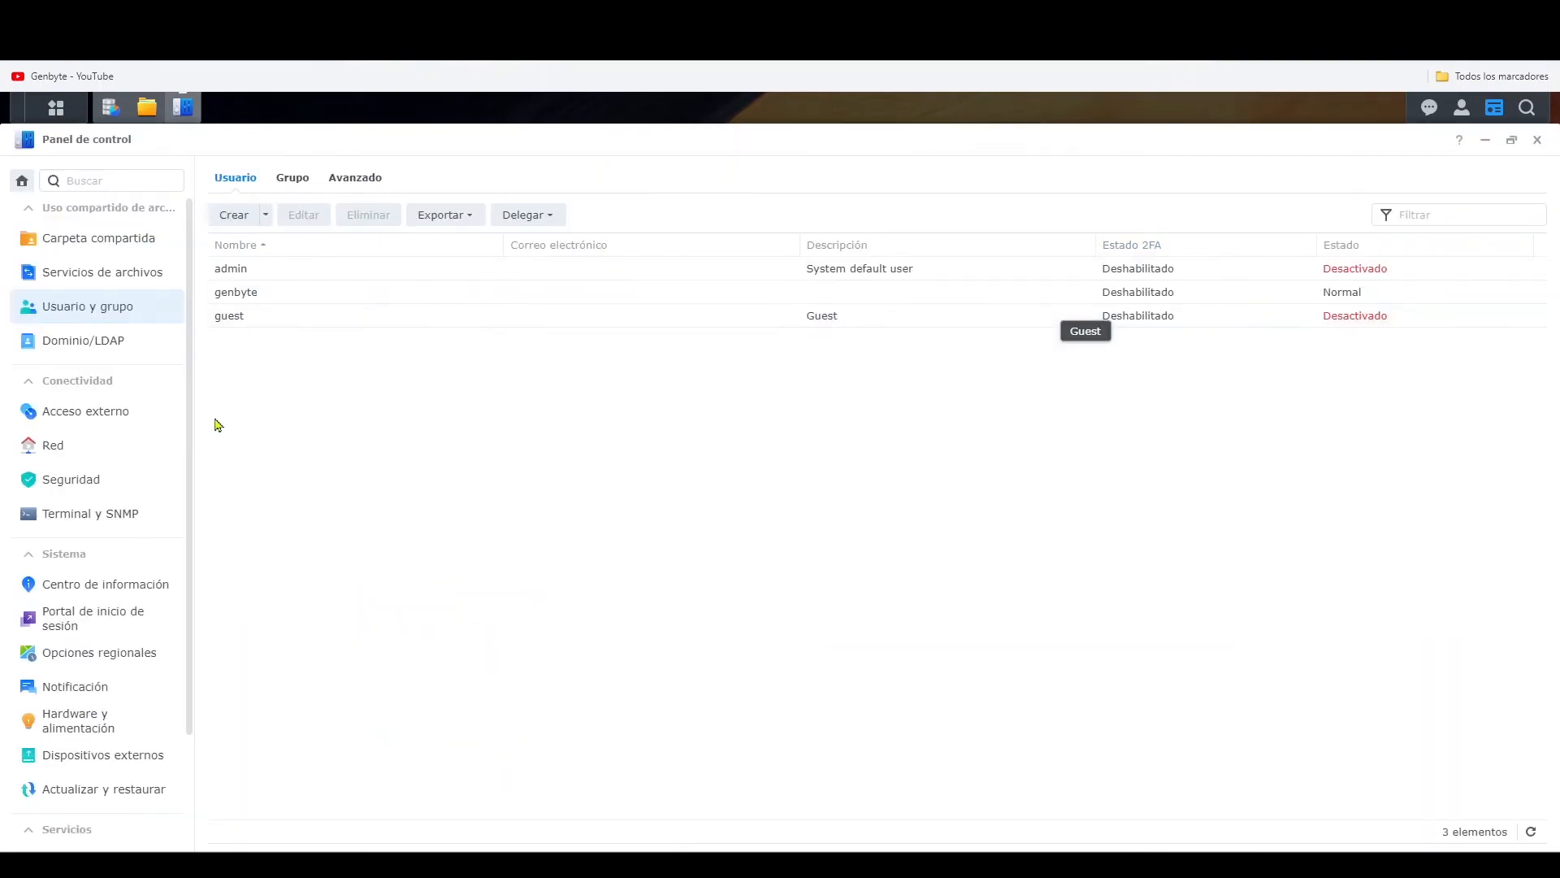
scroll(145, 288, "down", 2)
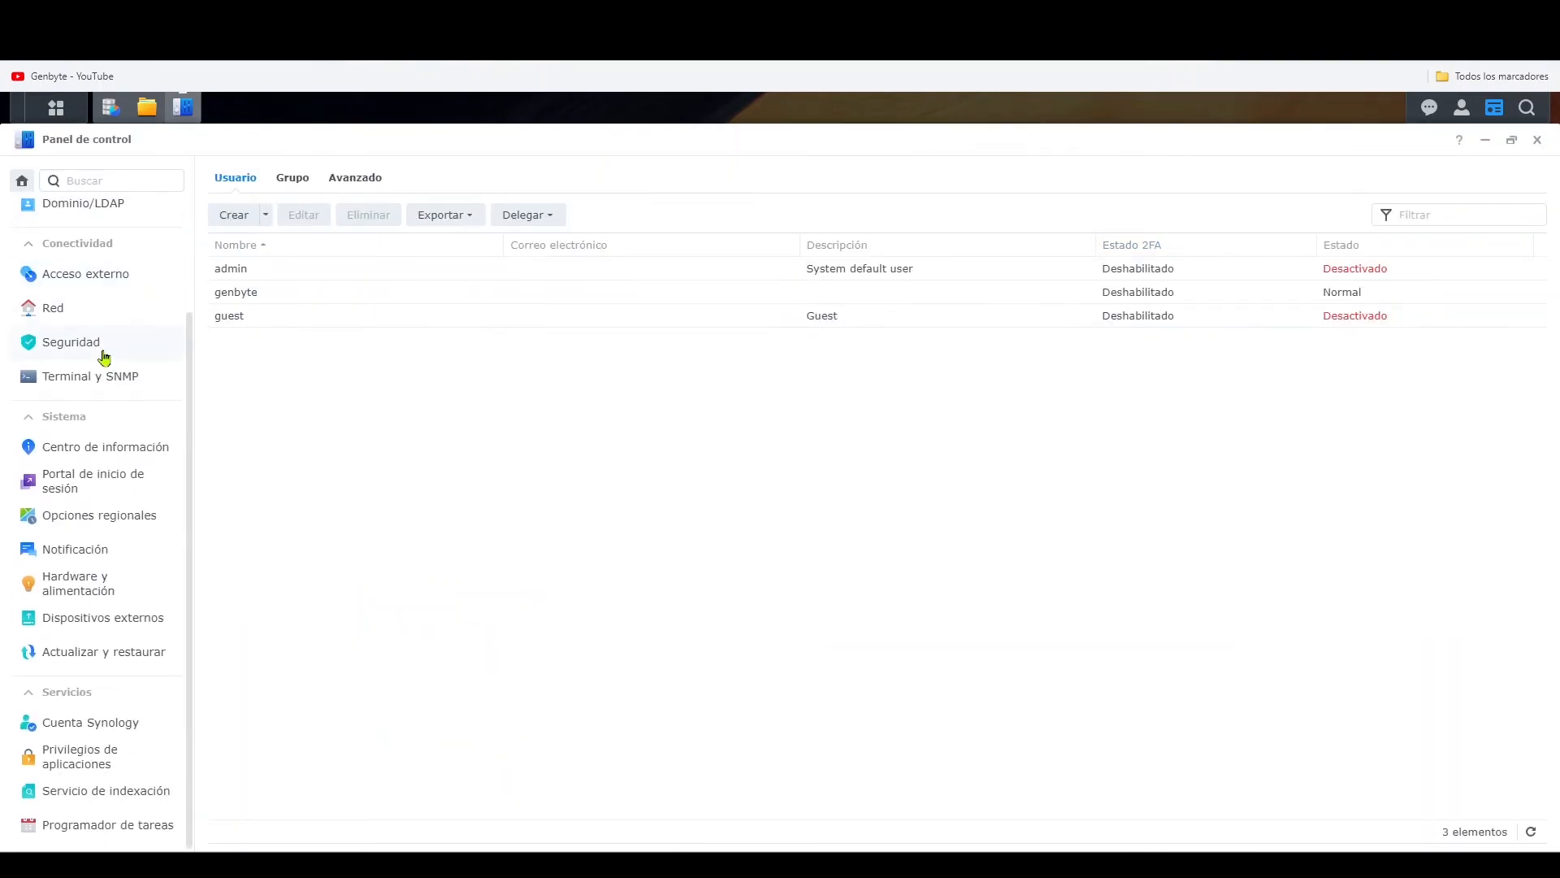
left_click(129, 446)
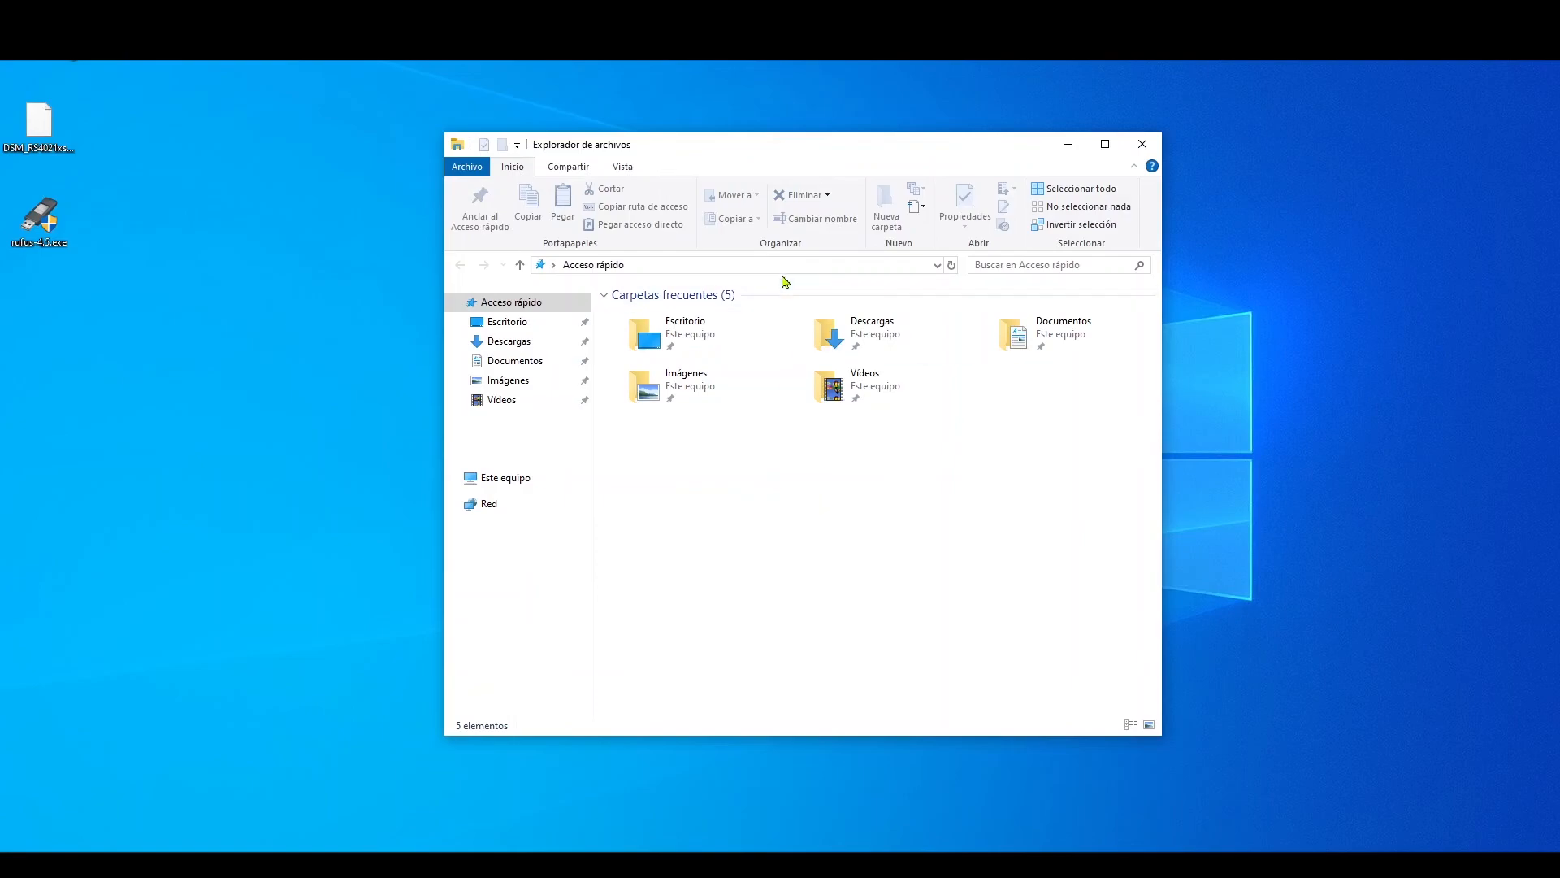
- In Windows File Explorer, go to the network location \\nasgenbyte and open the DatosNASGenbyte shared folder
left_click(788, 266)
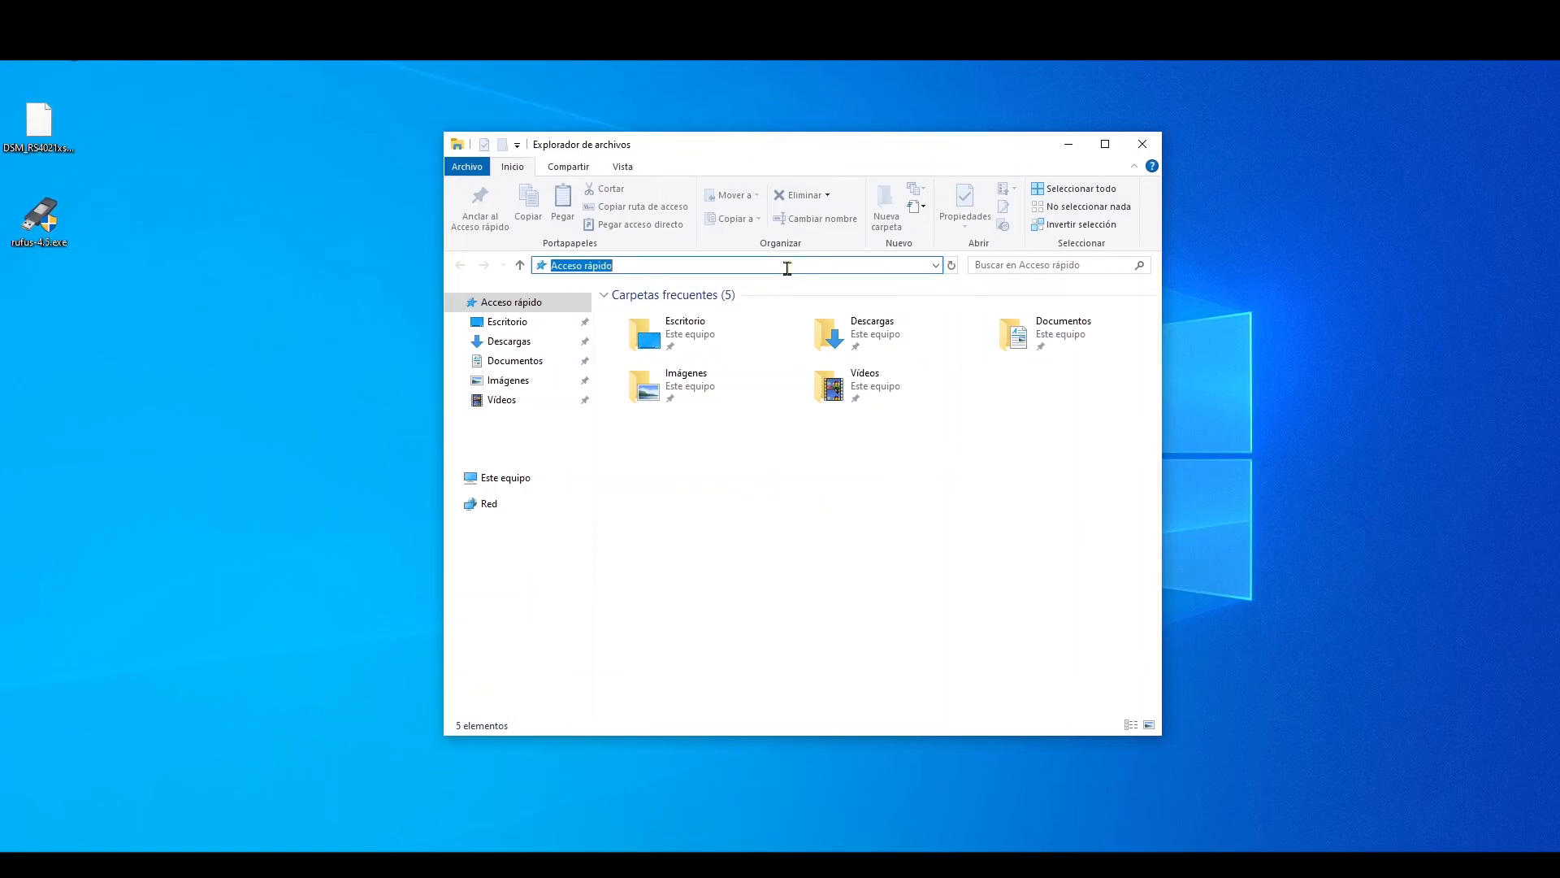
type("\\\\nasgenbyte")
key("Return")
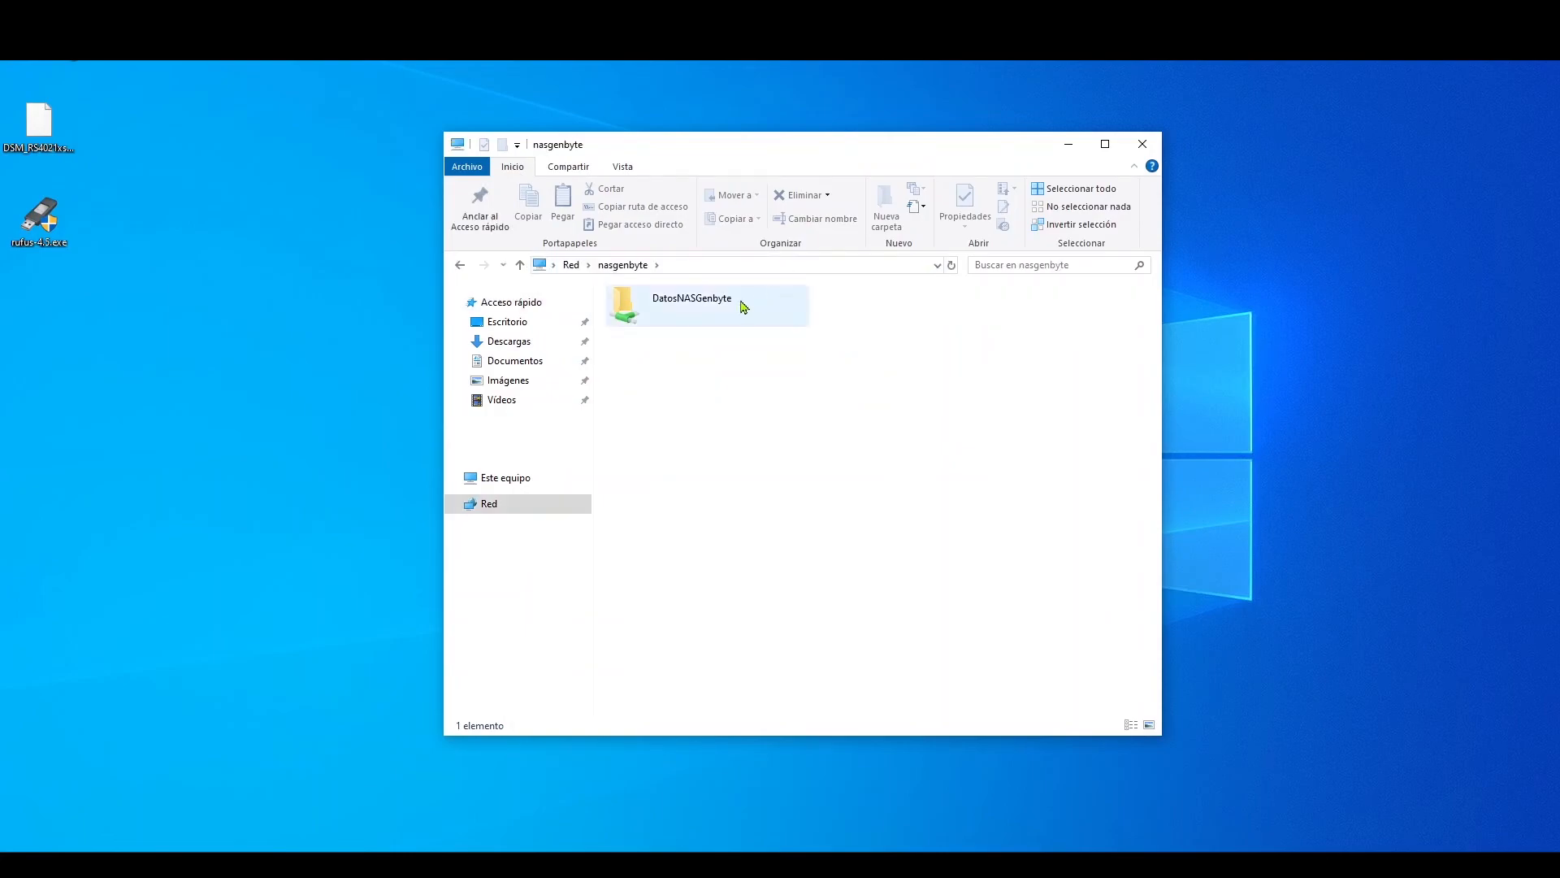
left_click(709, 313)
double_click(723, 324)
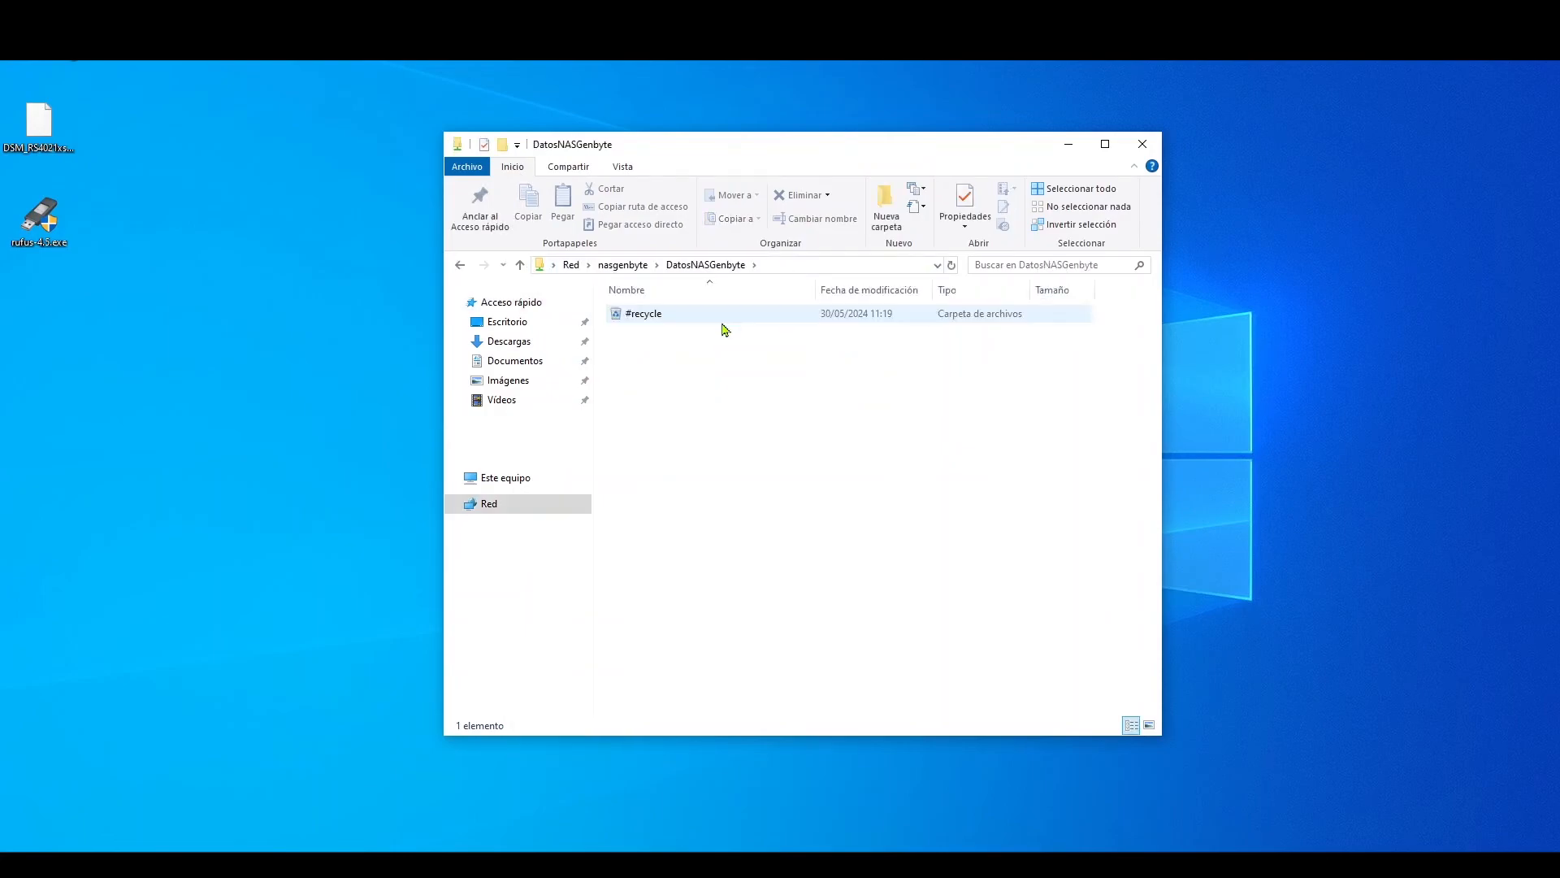
- Create a folder named IT inside the DatosNASGenbyte network share
right_click(707, 398)
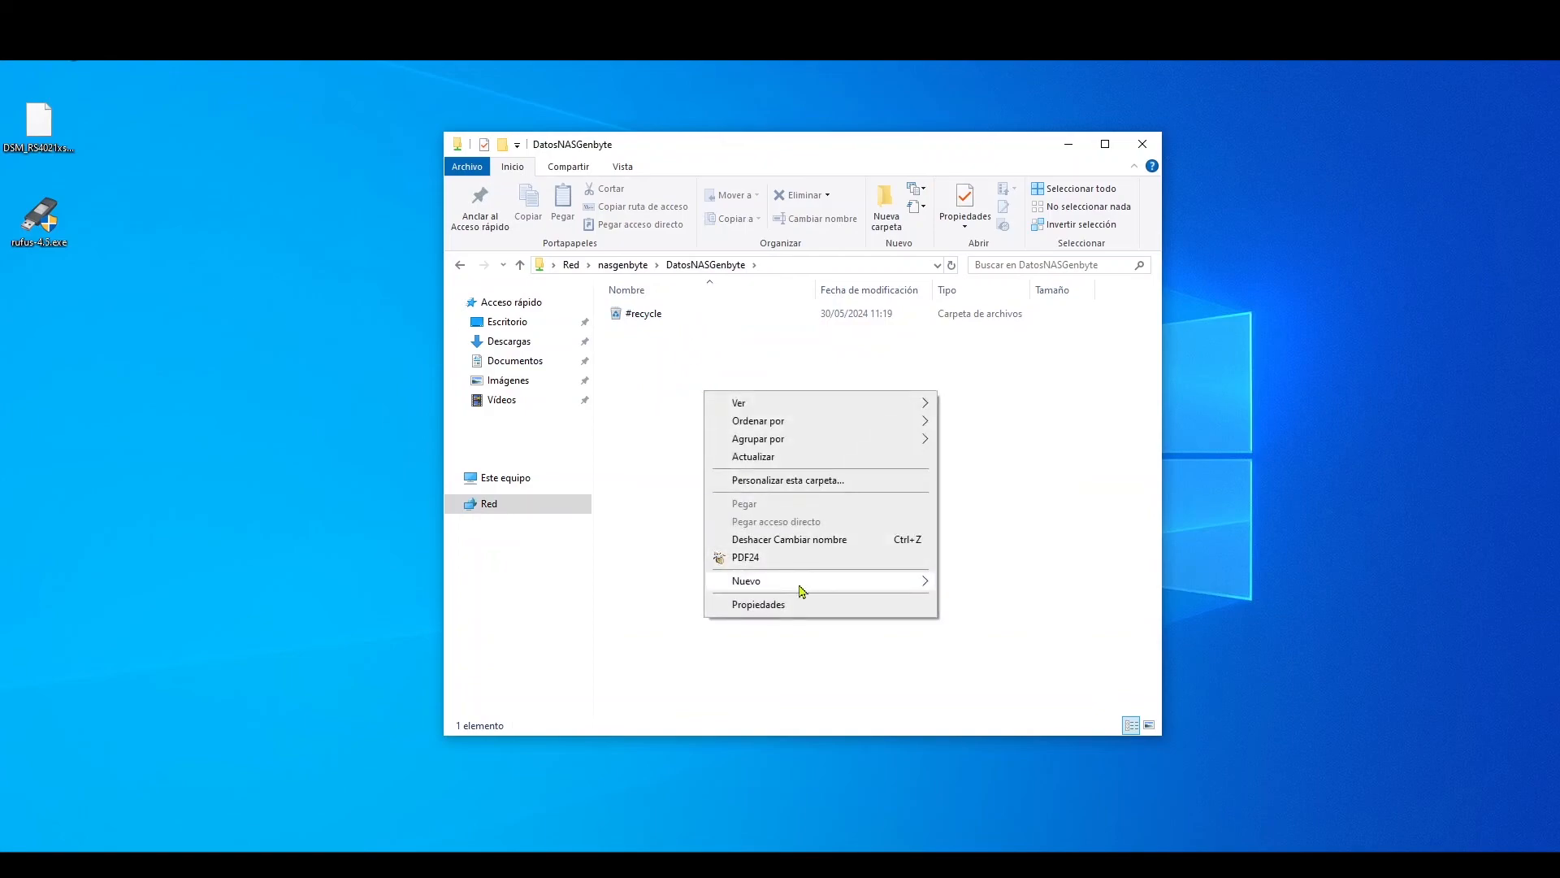
mouse_move(800, 582)
left_click(978, 582)
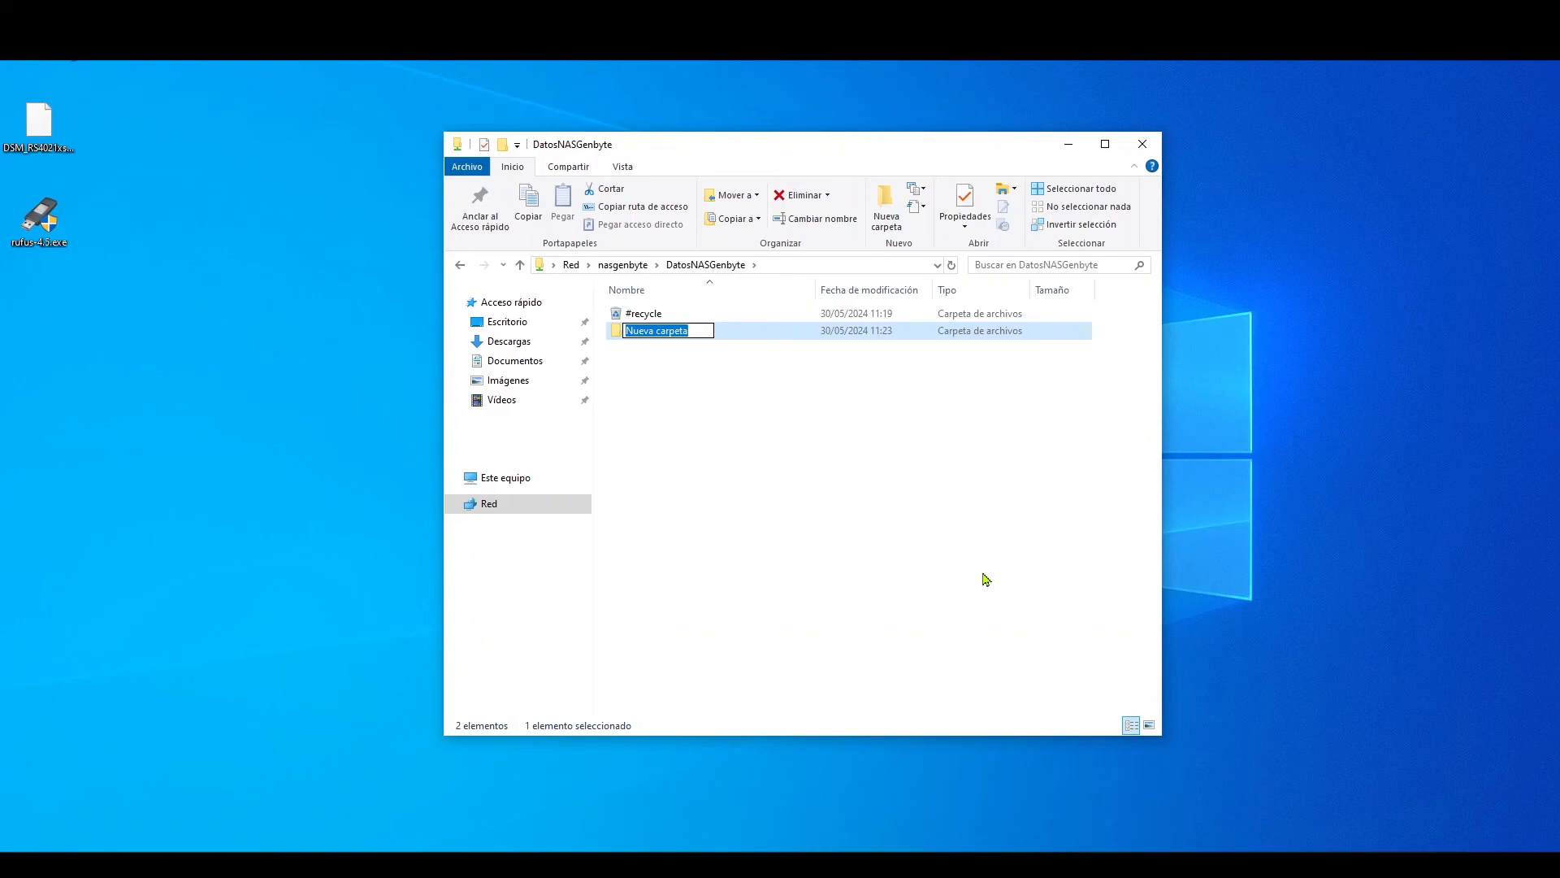
type("IT")
key("Return")
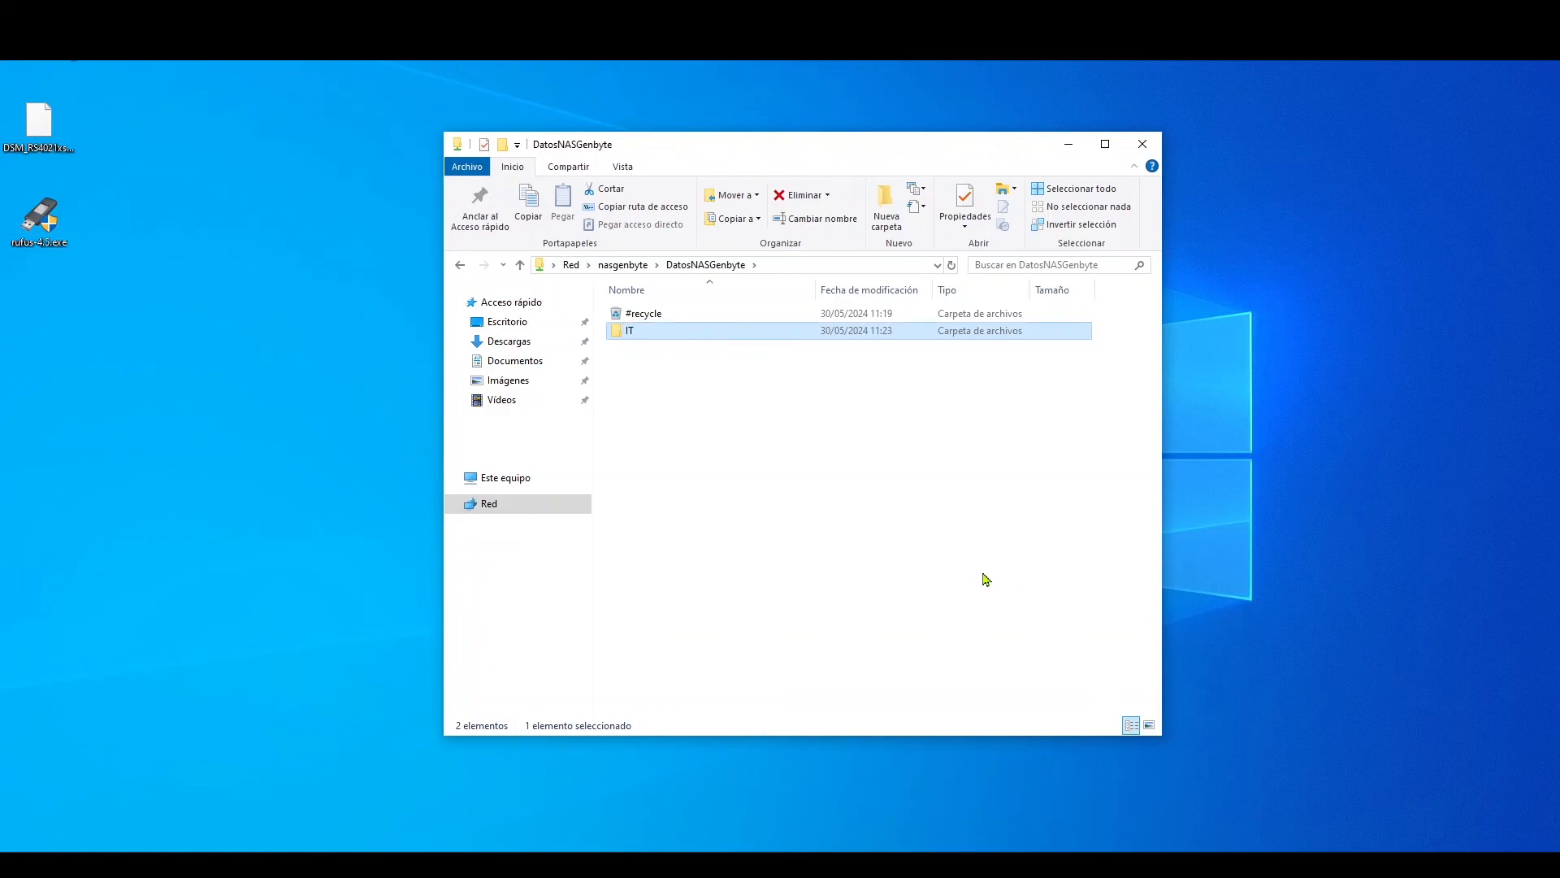
- Open the IT folder and create a text document named test in it
double_click(679, 333)
right_click(673, 372)
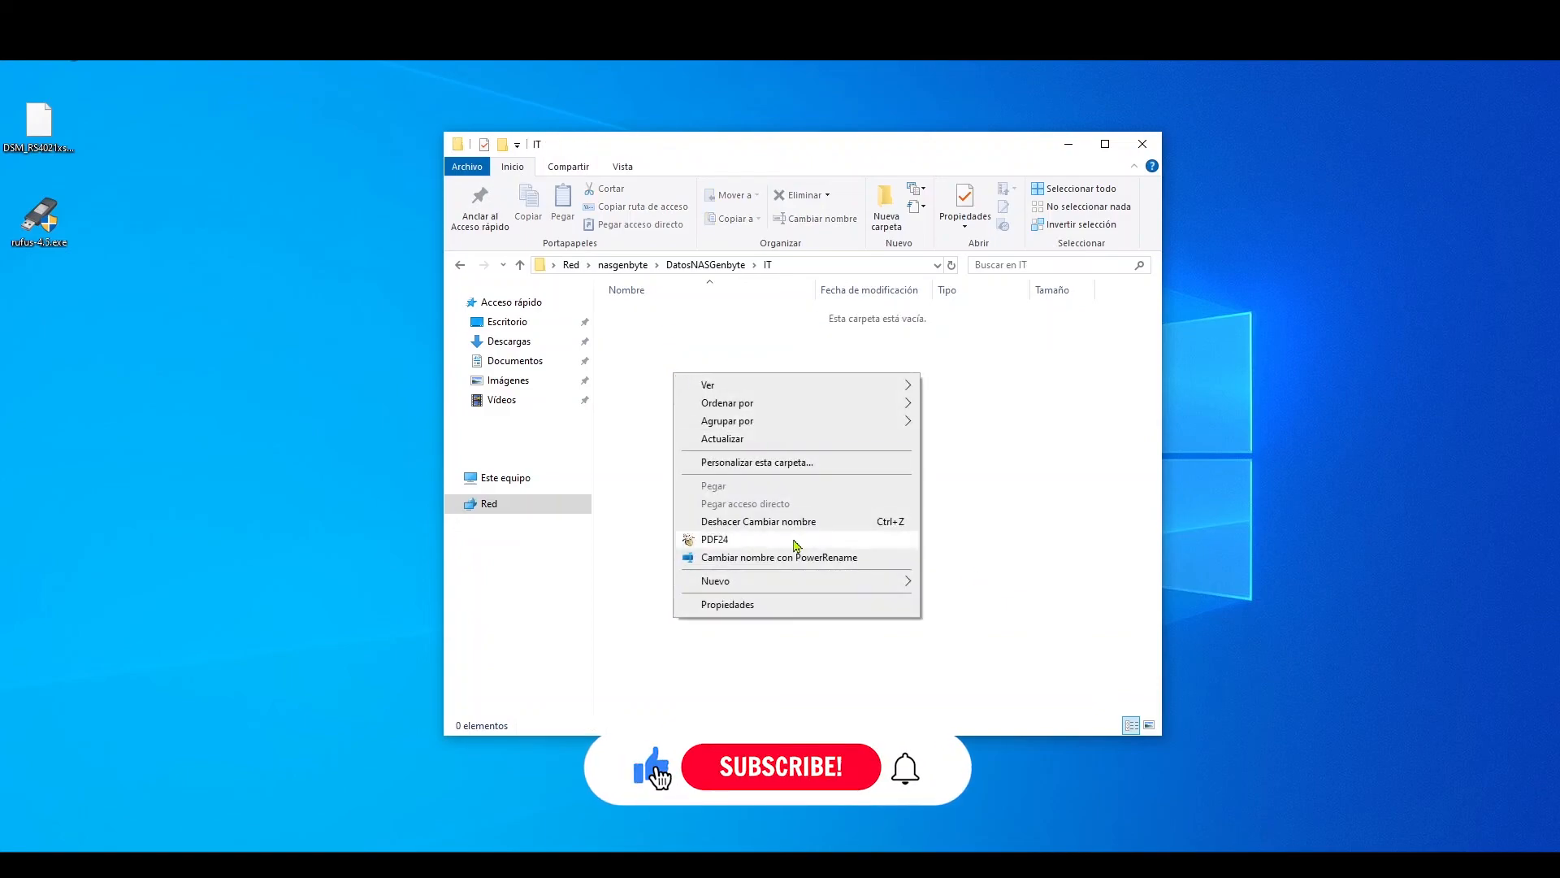
mouse_move(805, 580)
left_click(959, 749)
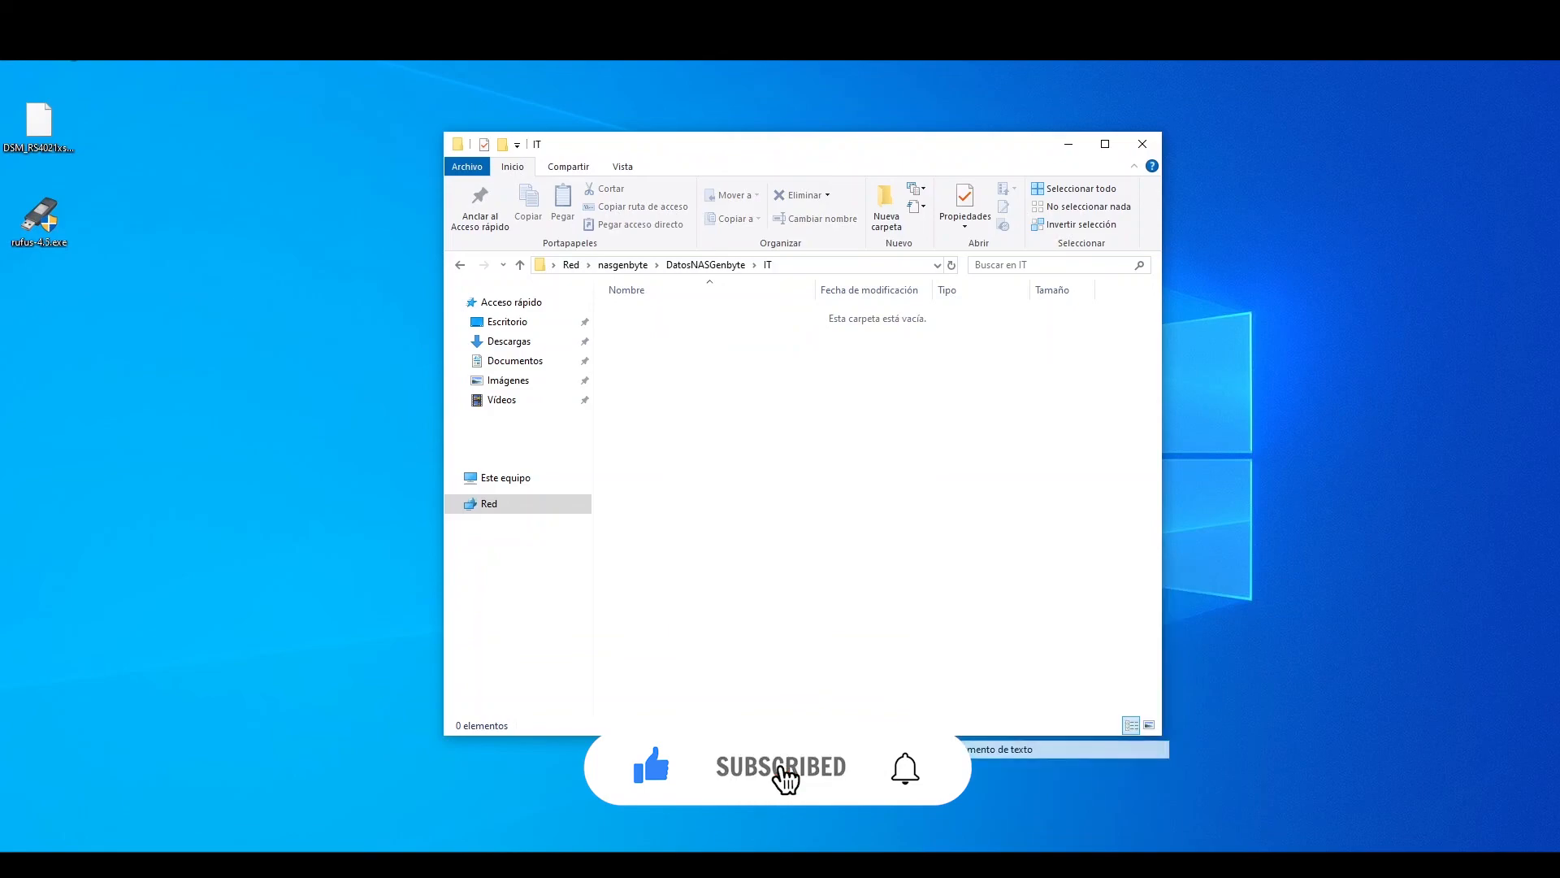
type("test.txt")
key("Return")
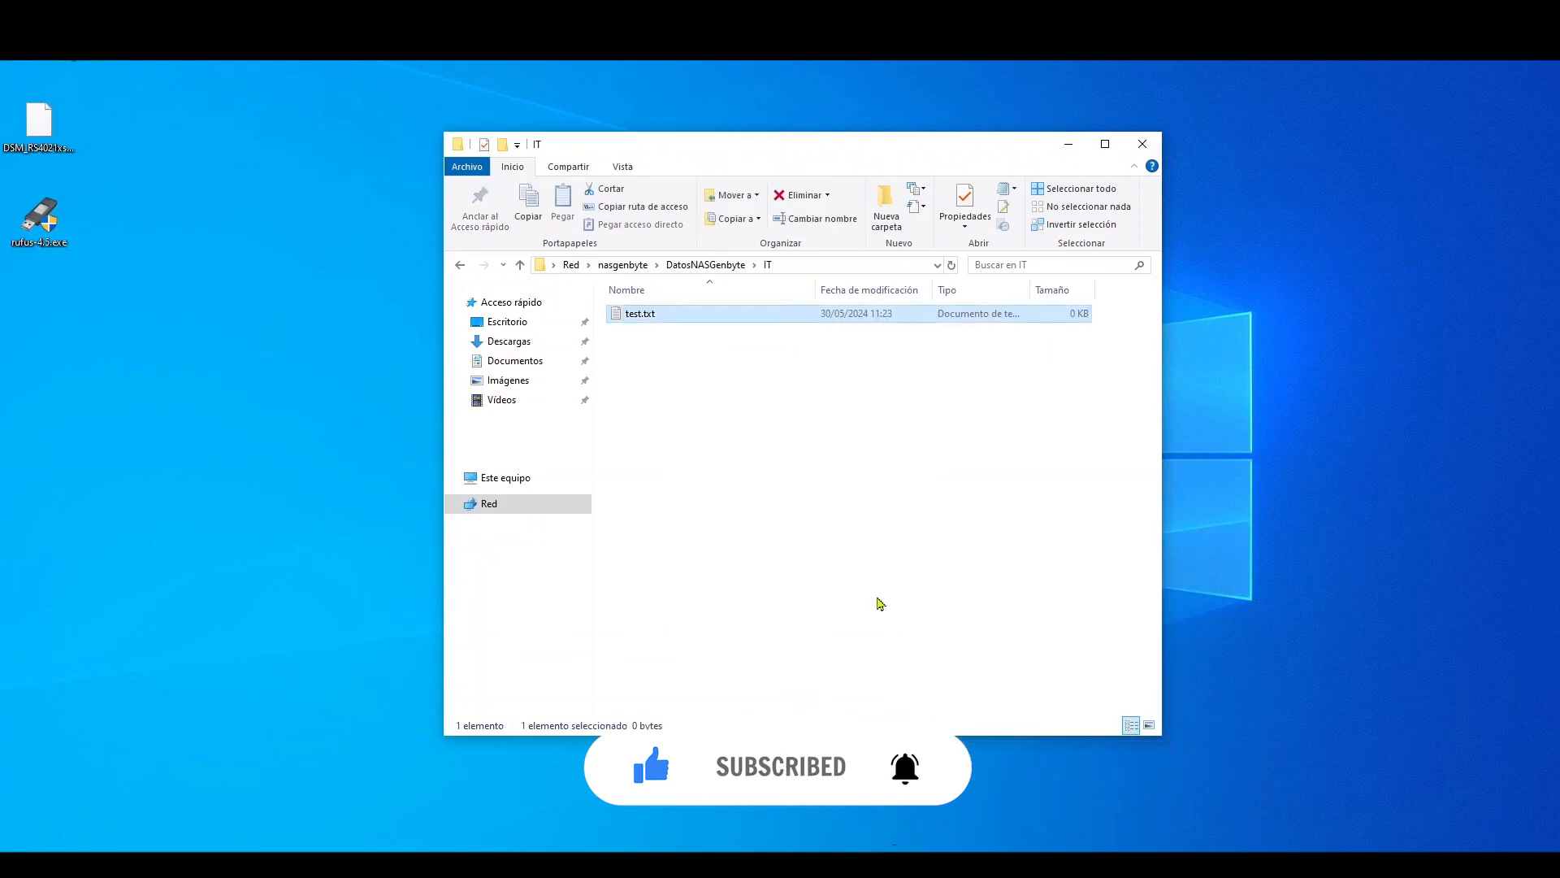
left_click(769, 533)
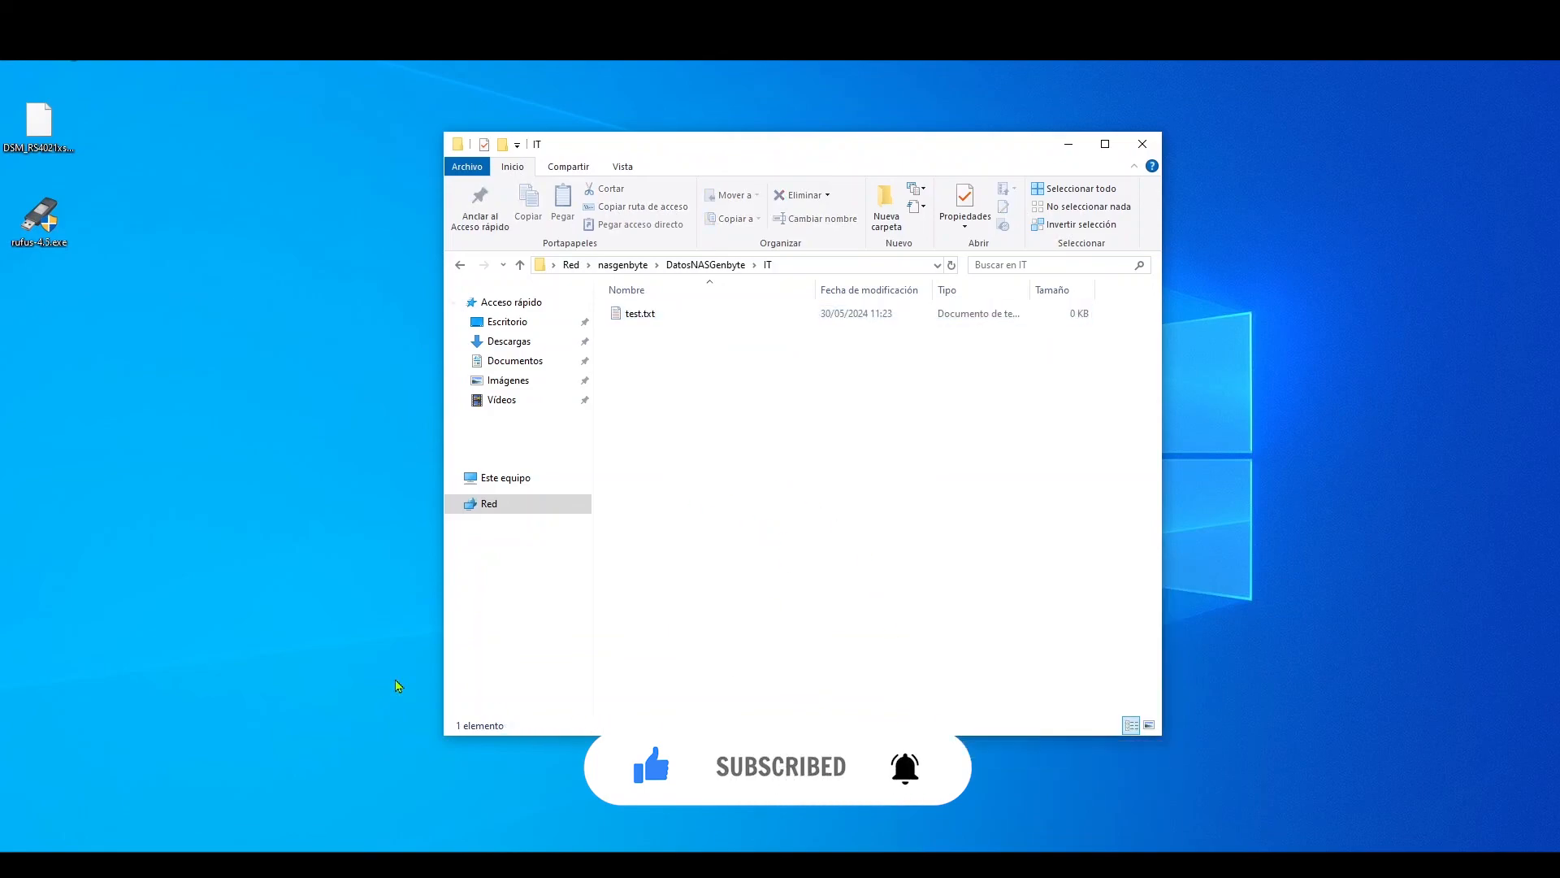
- Switch back to DSM in the browser, refresh DatosNASGenbyte in File Station and open its IT folder
left_click(285, 865)
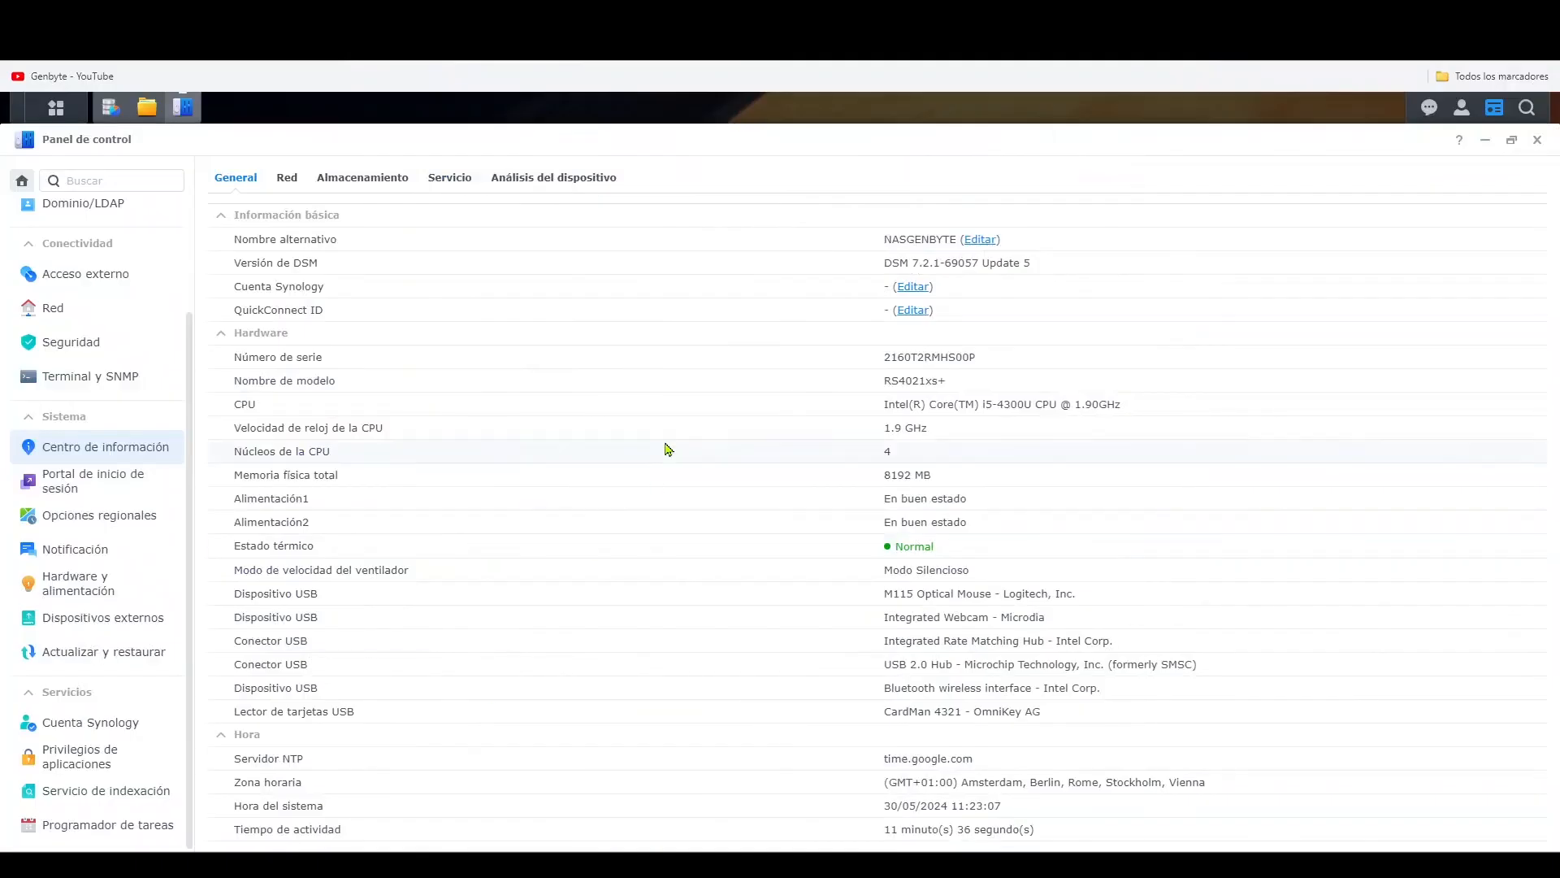
left_click(146, 107)
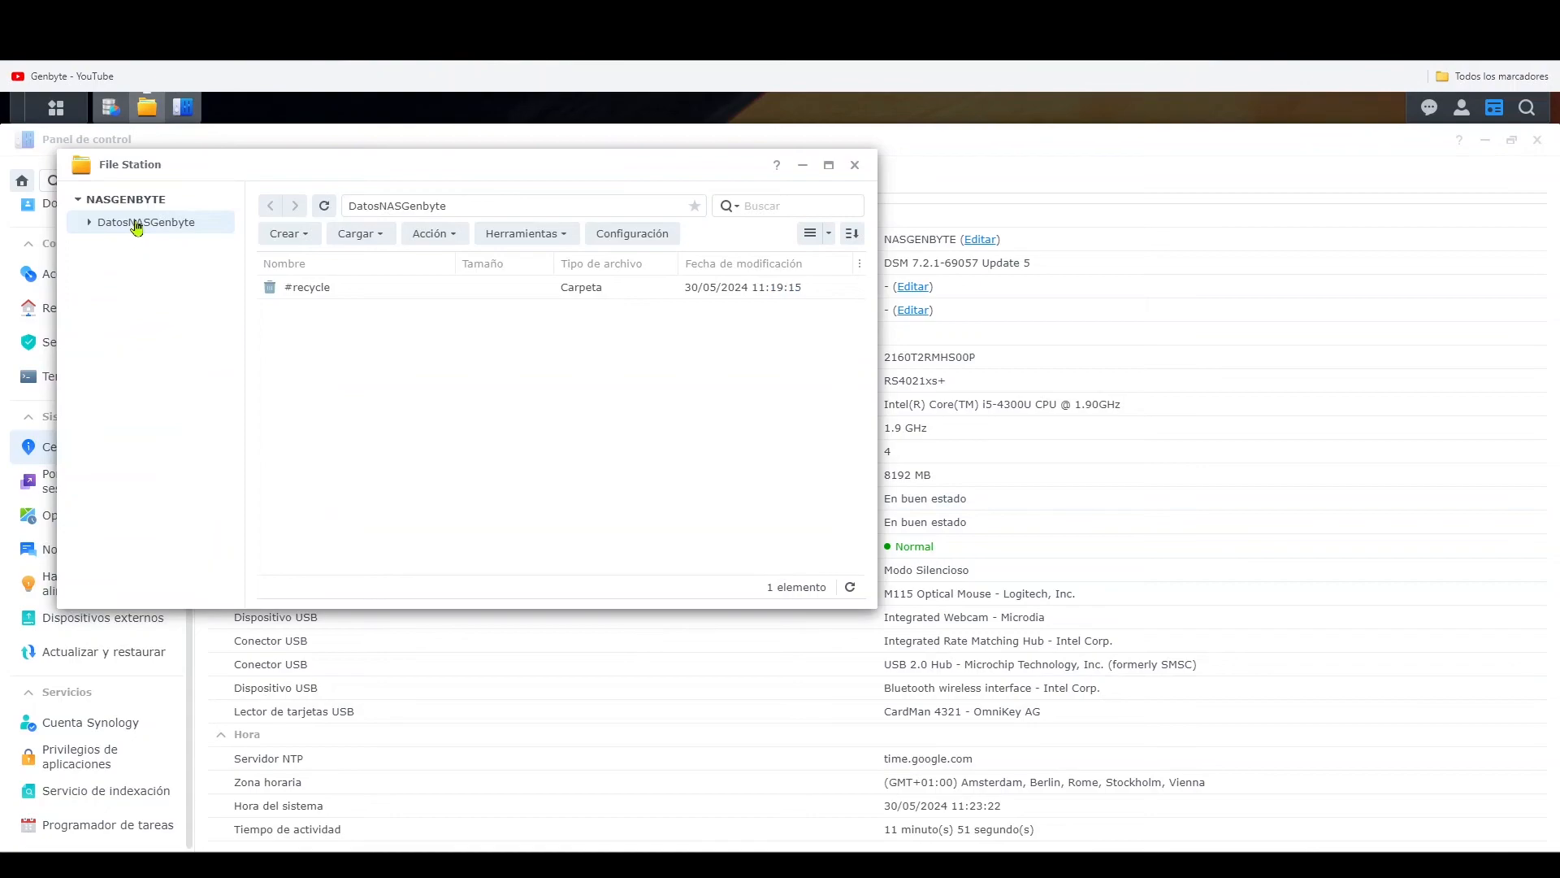
left_click(324, 206)
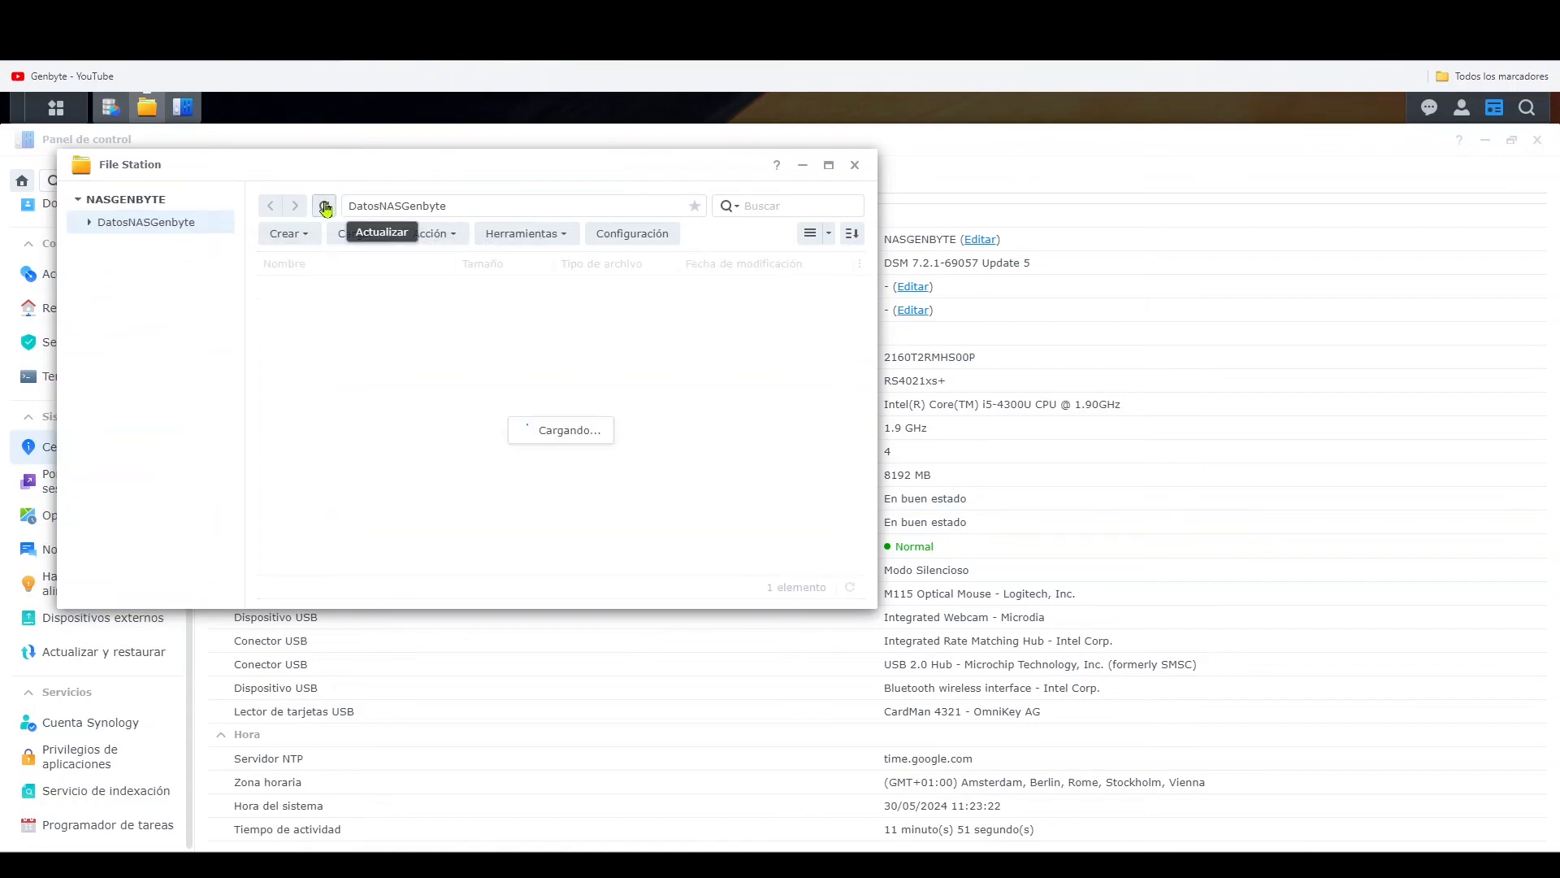
double_click(285, 312)
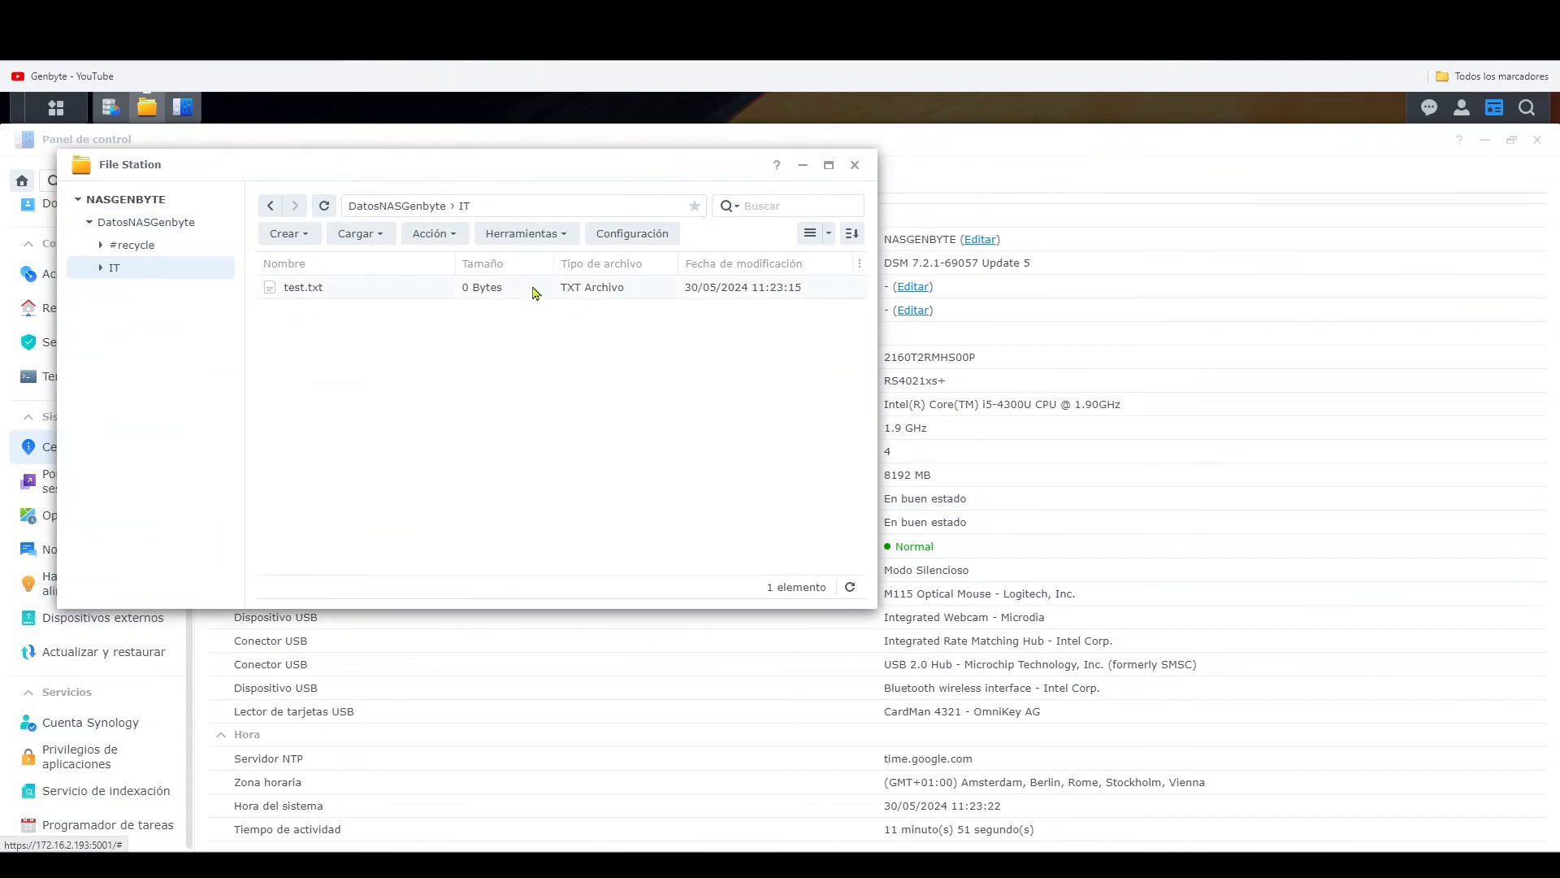
- Create a folder named testing-genbyte inside the IT folder in File Station
right_click(355, 337)
left_click(463, 458)
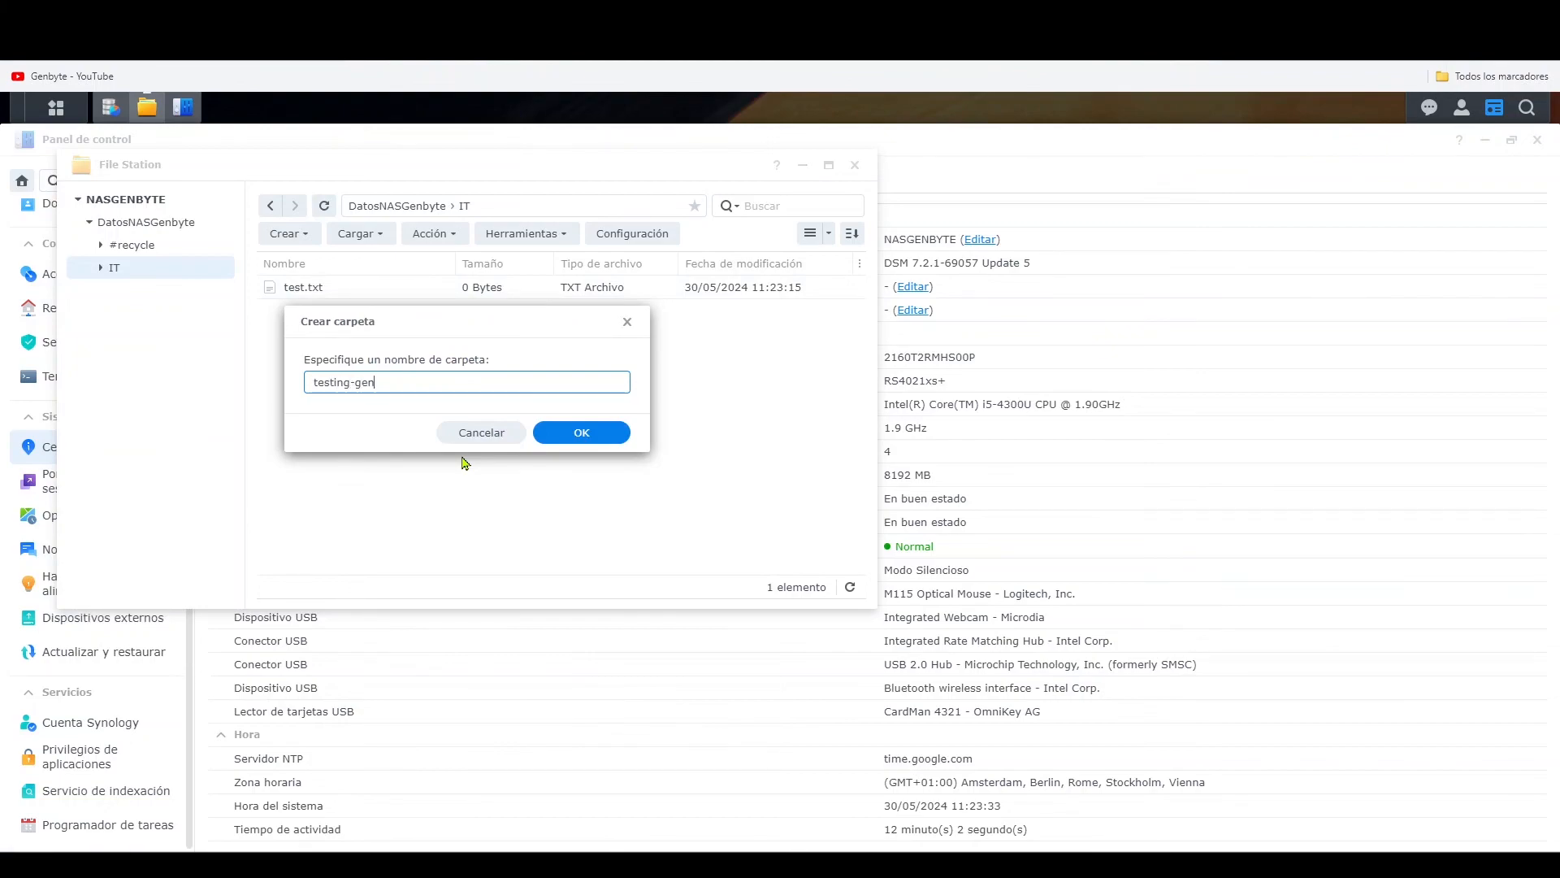
type("testing-genbyte")
key("Return")
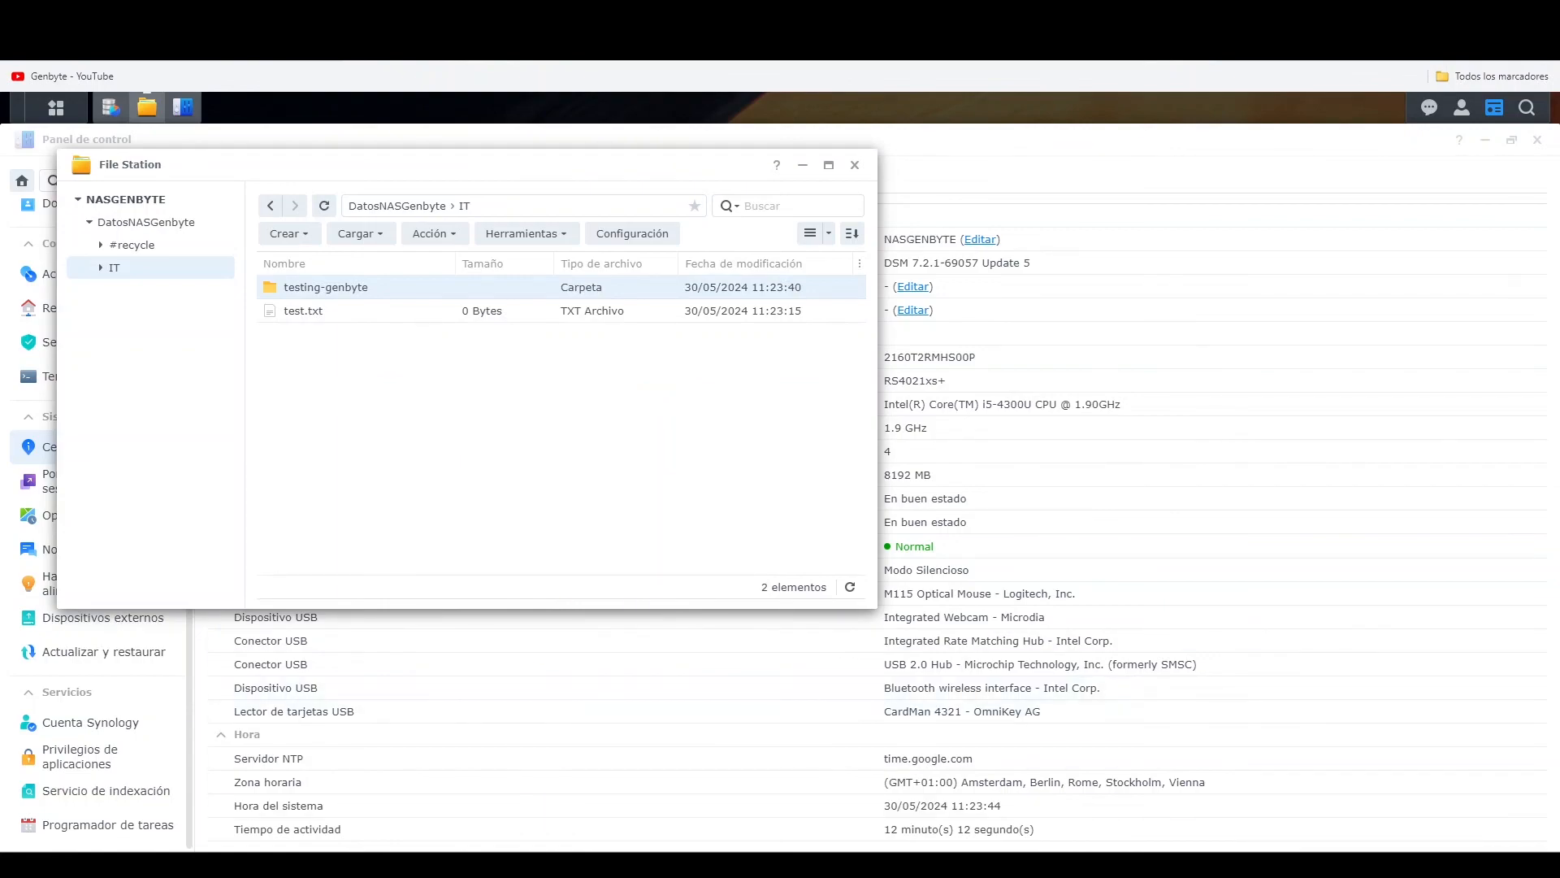
- Return to Windows File Explorer, check inside the testing-genbyte folder on the share, and close the Explorer window
mouse_move(436, 865)
left_click(528, 829)
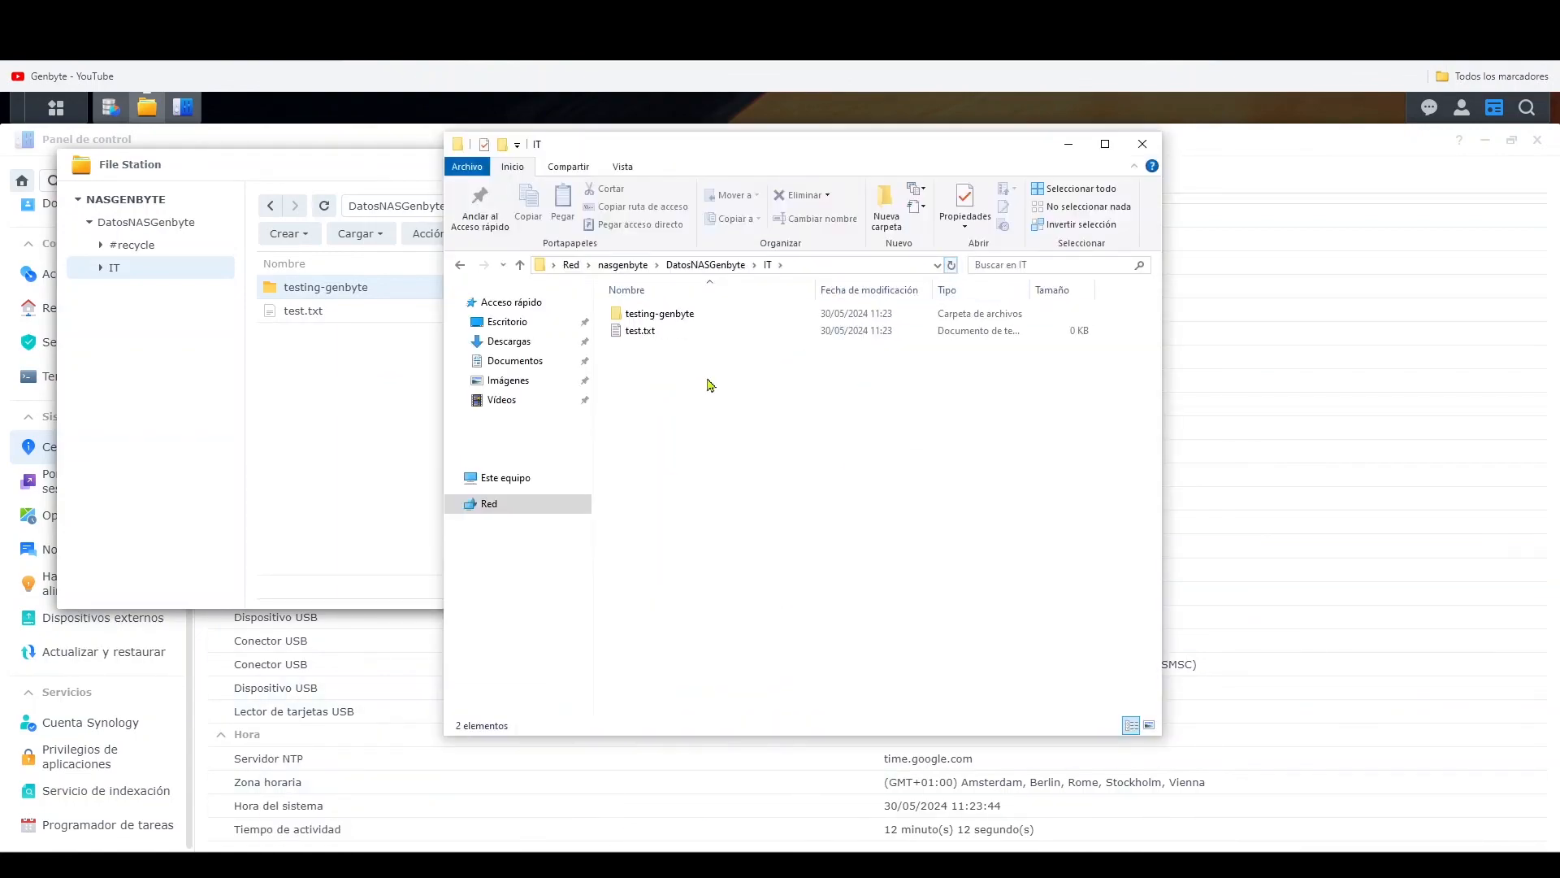
double_click(660, 315)
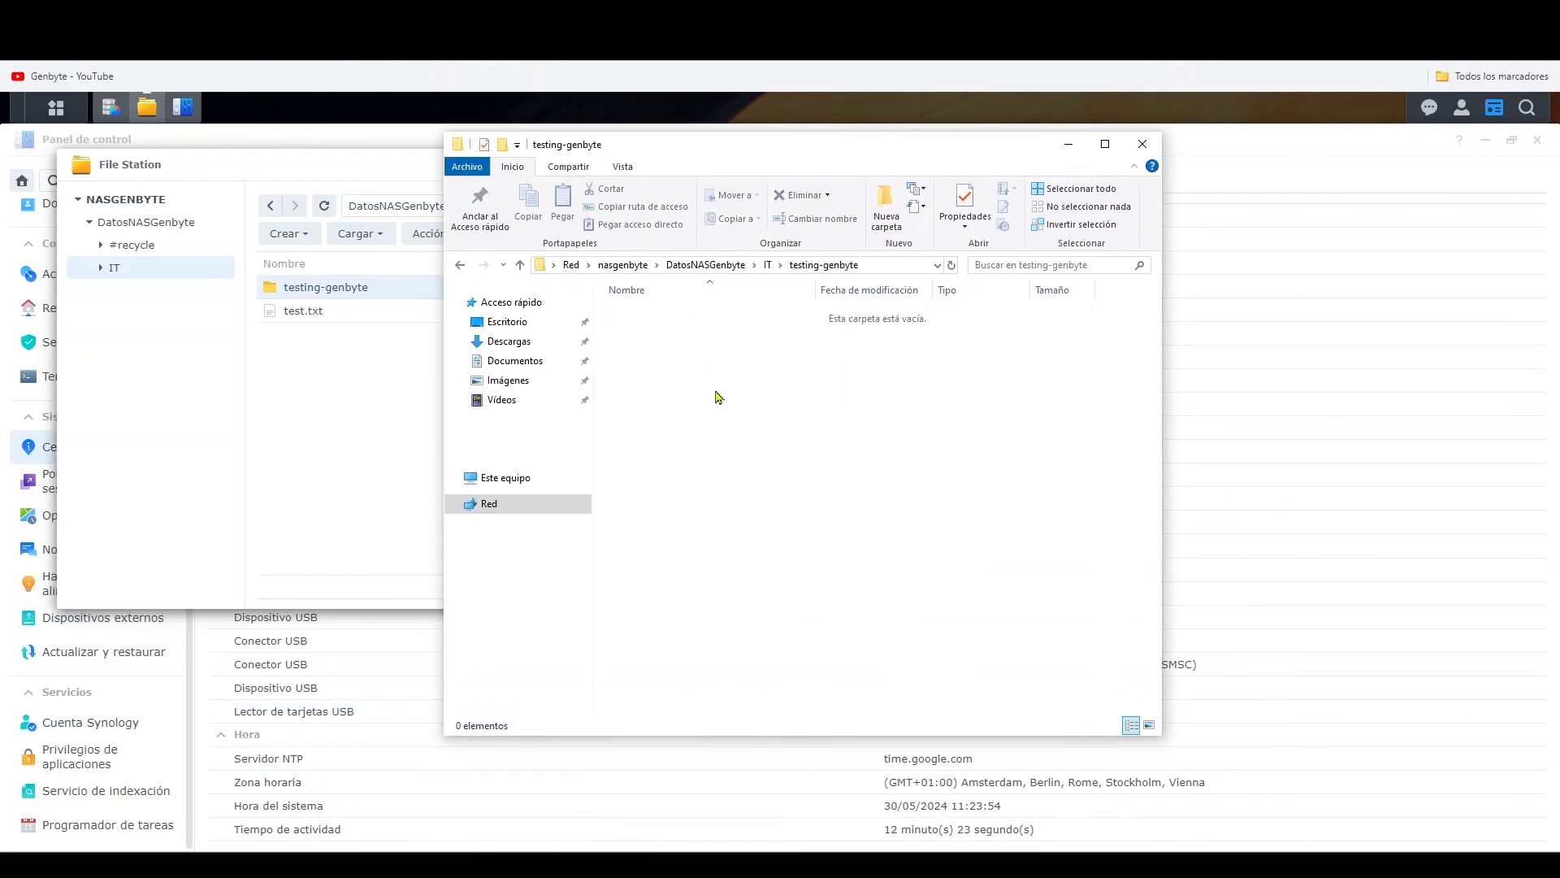
left_click(1144, 146)
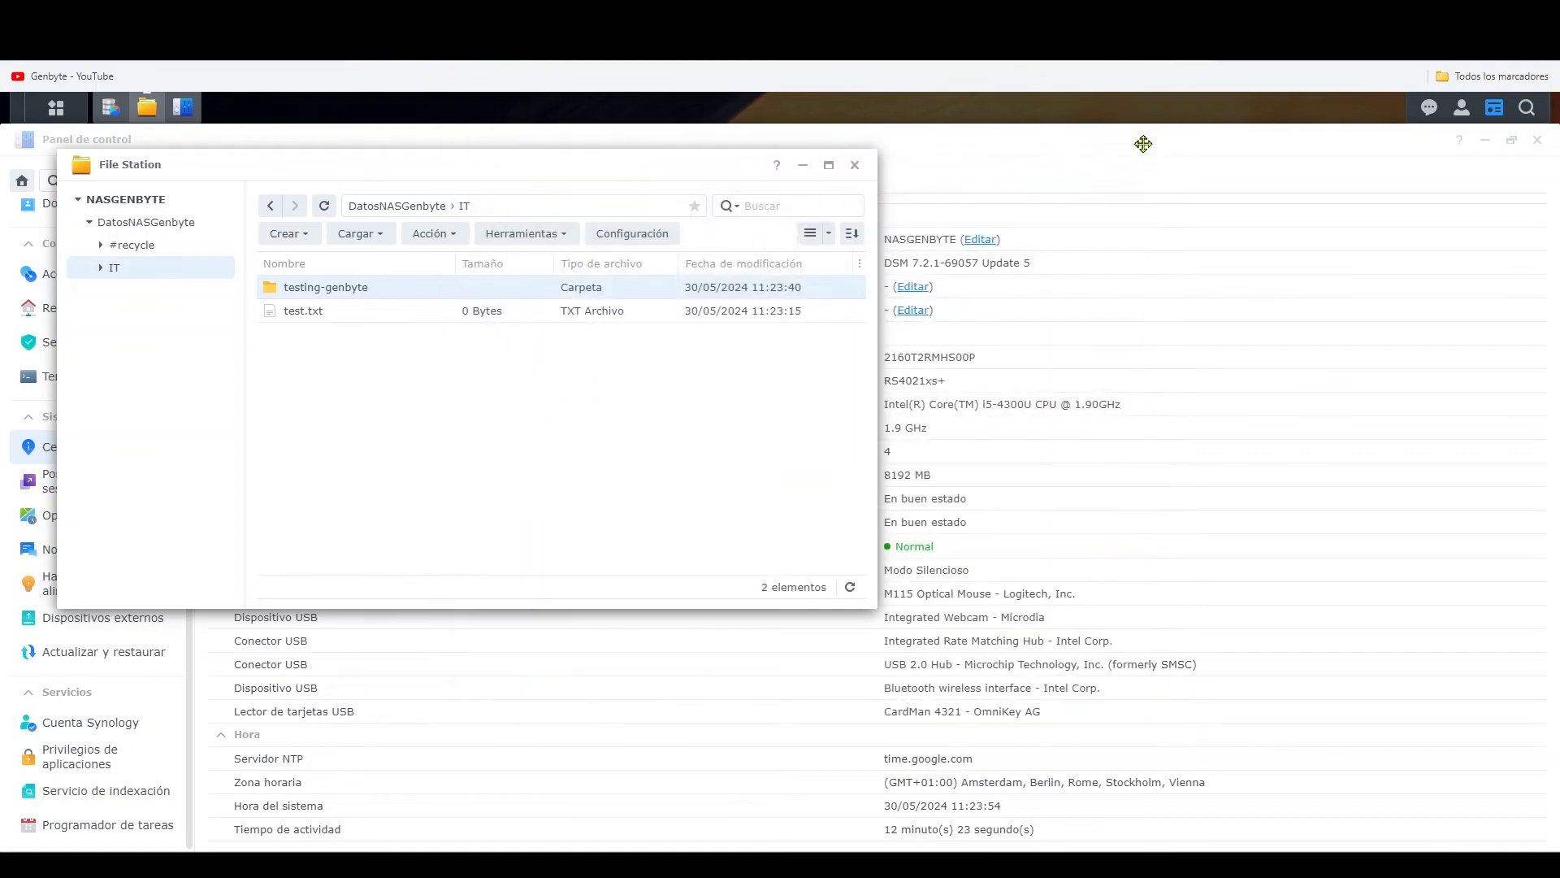
- Close File Station, Control Panel and Storage Manager, and log out of the DSM session
left_click(855, 166)
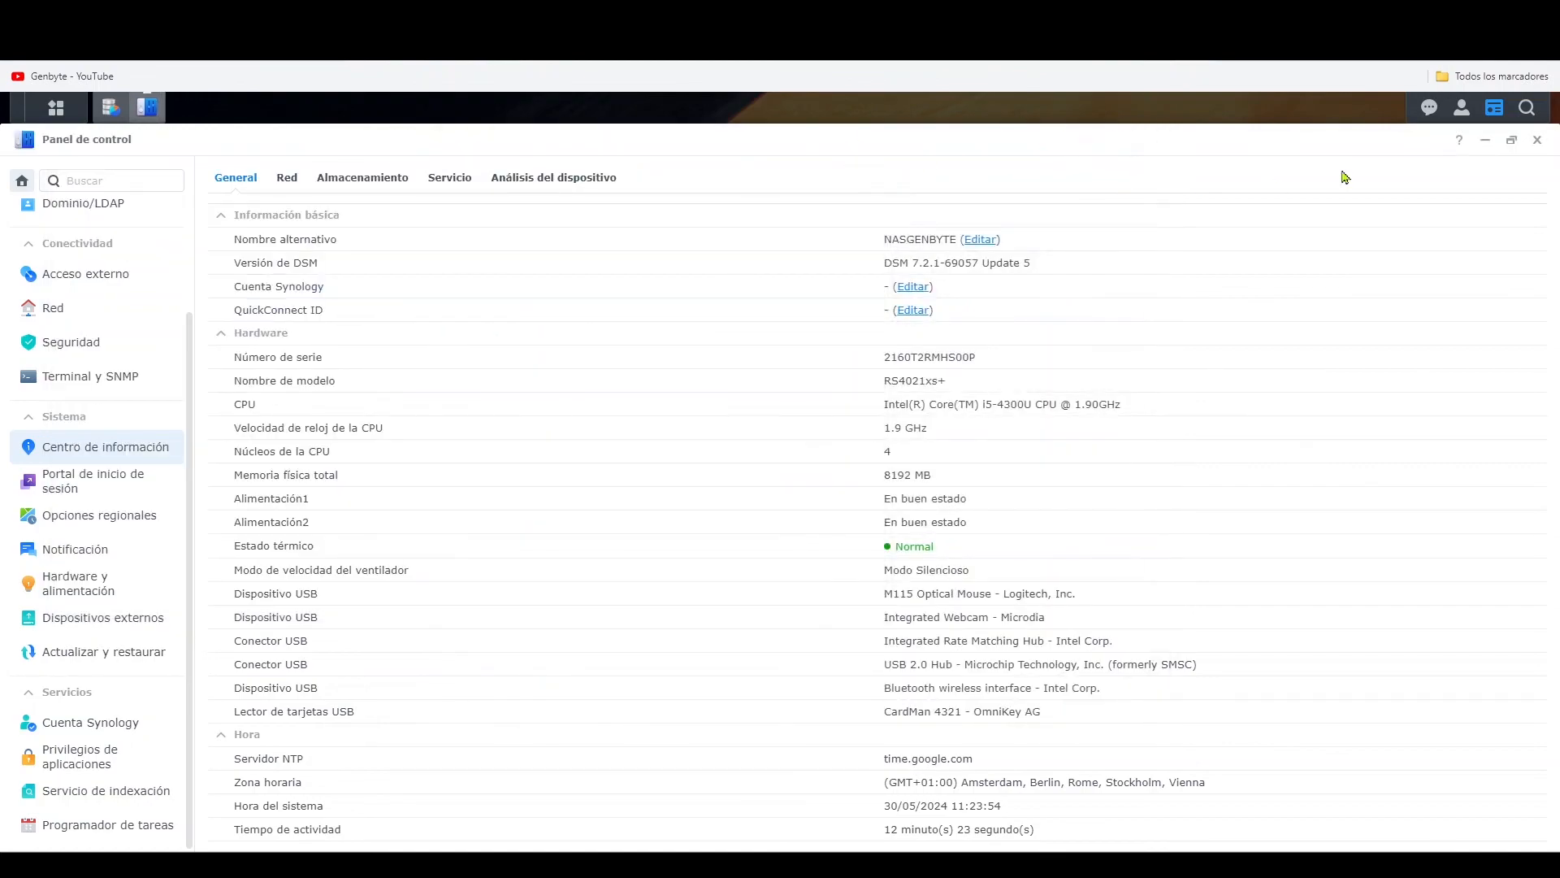
left_click(1538, 141)
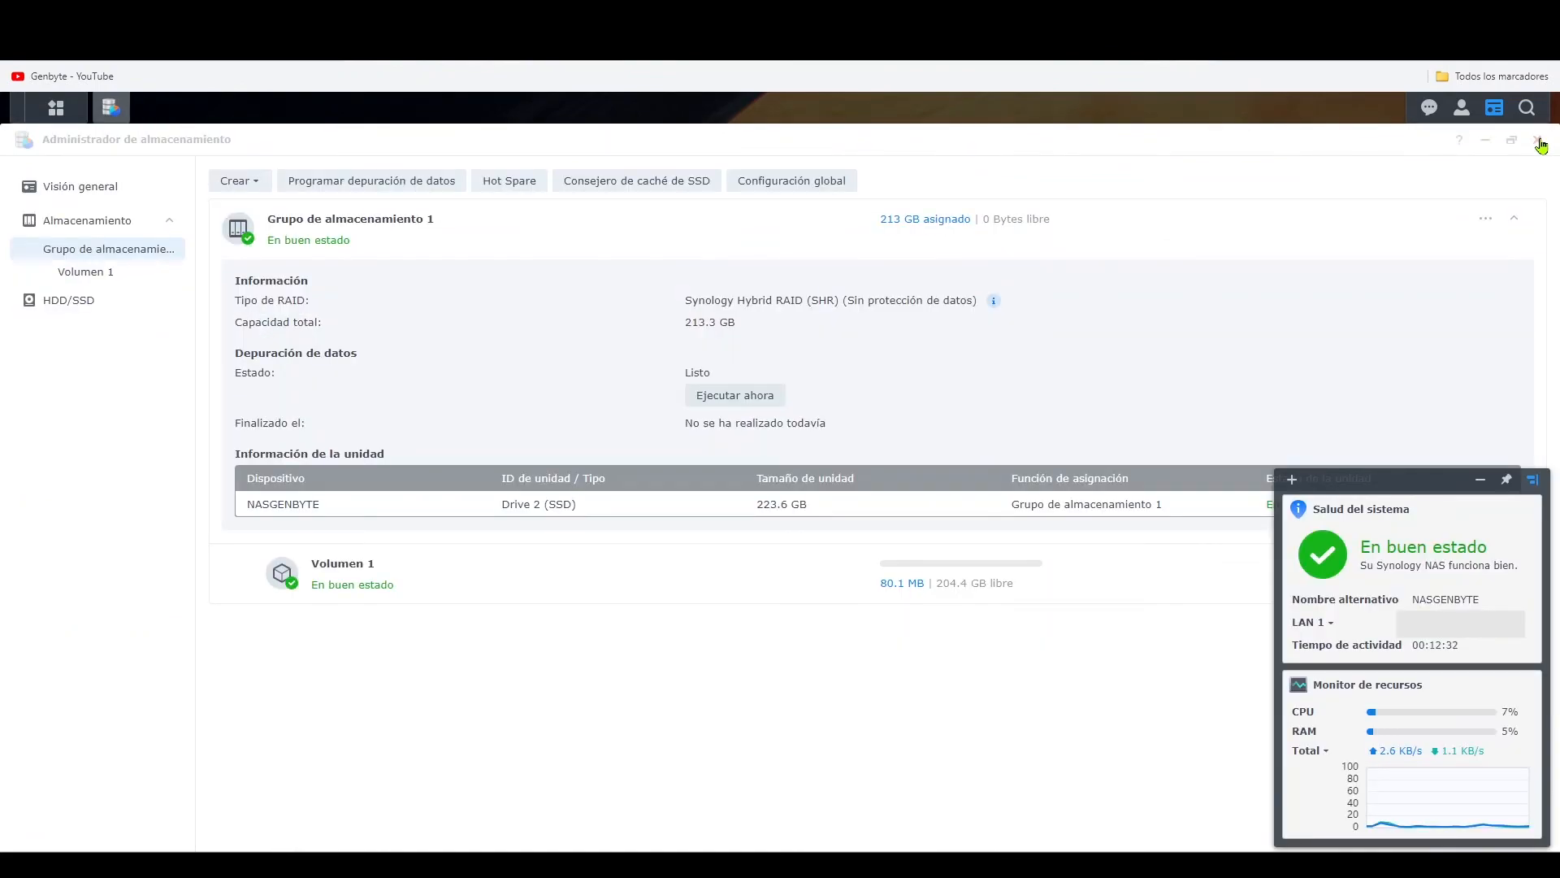
left_click(1537, 141)
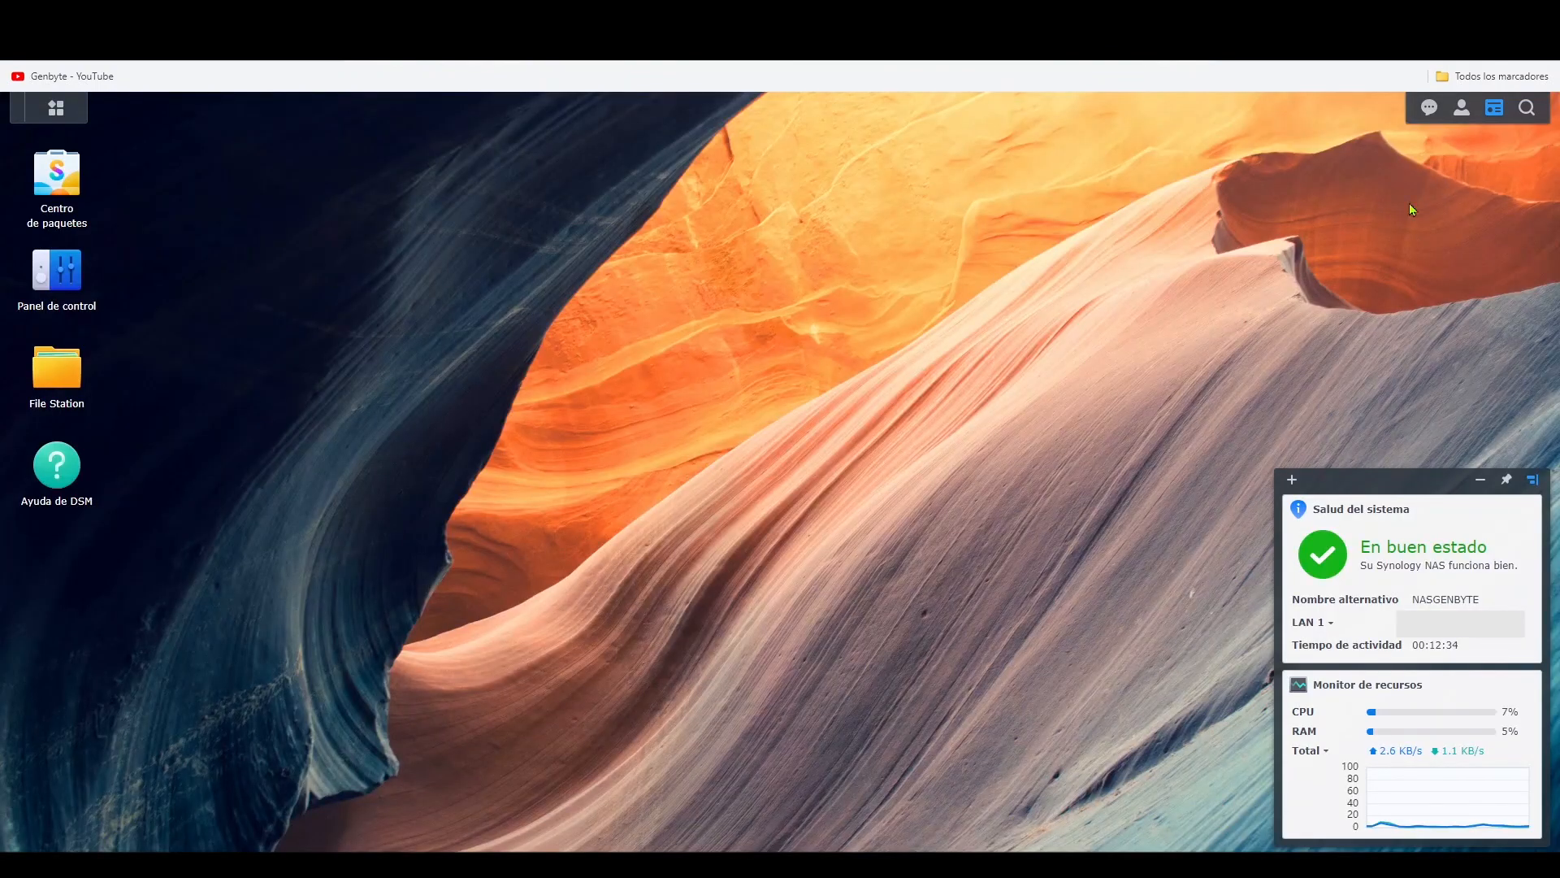
left_click(1462, 109)
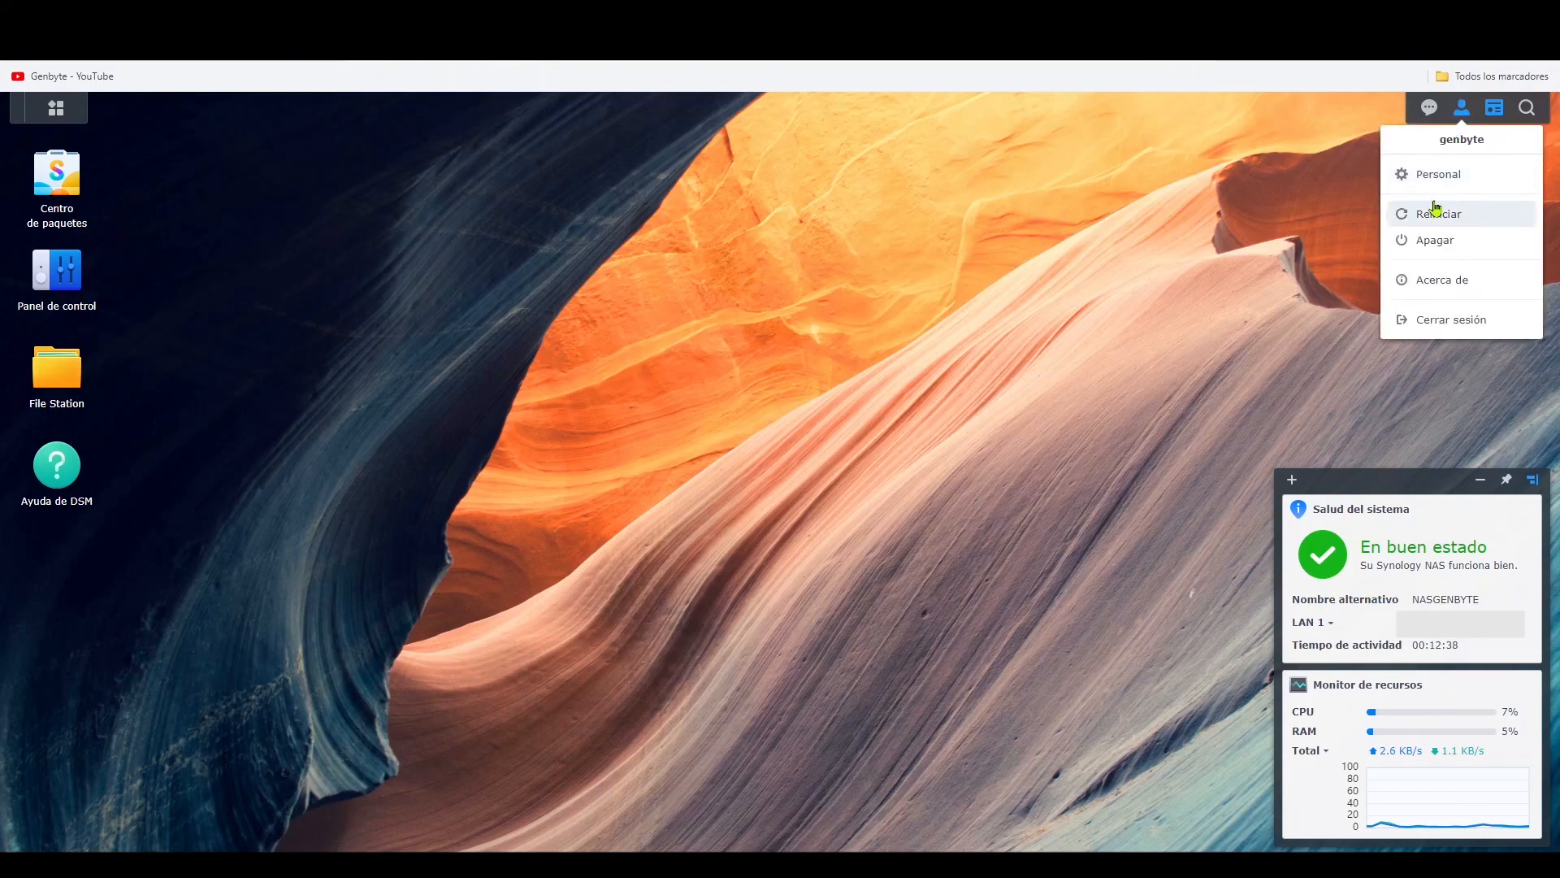
left_click(1441, 325)
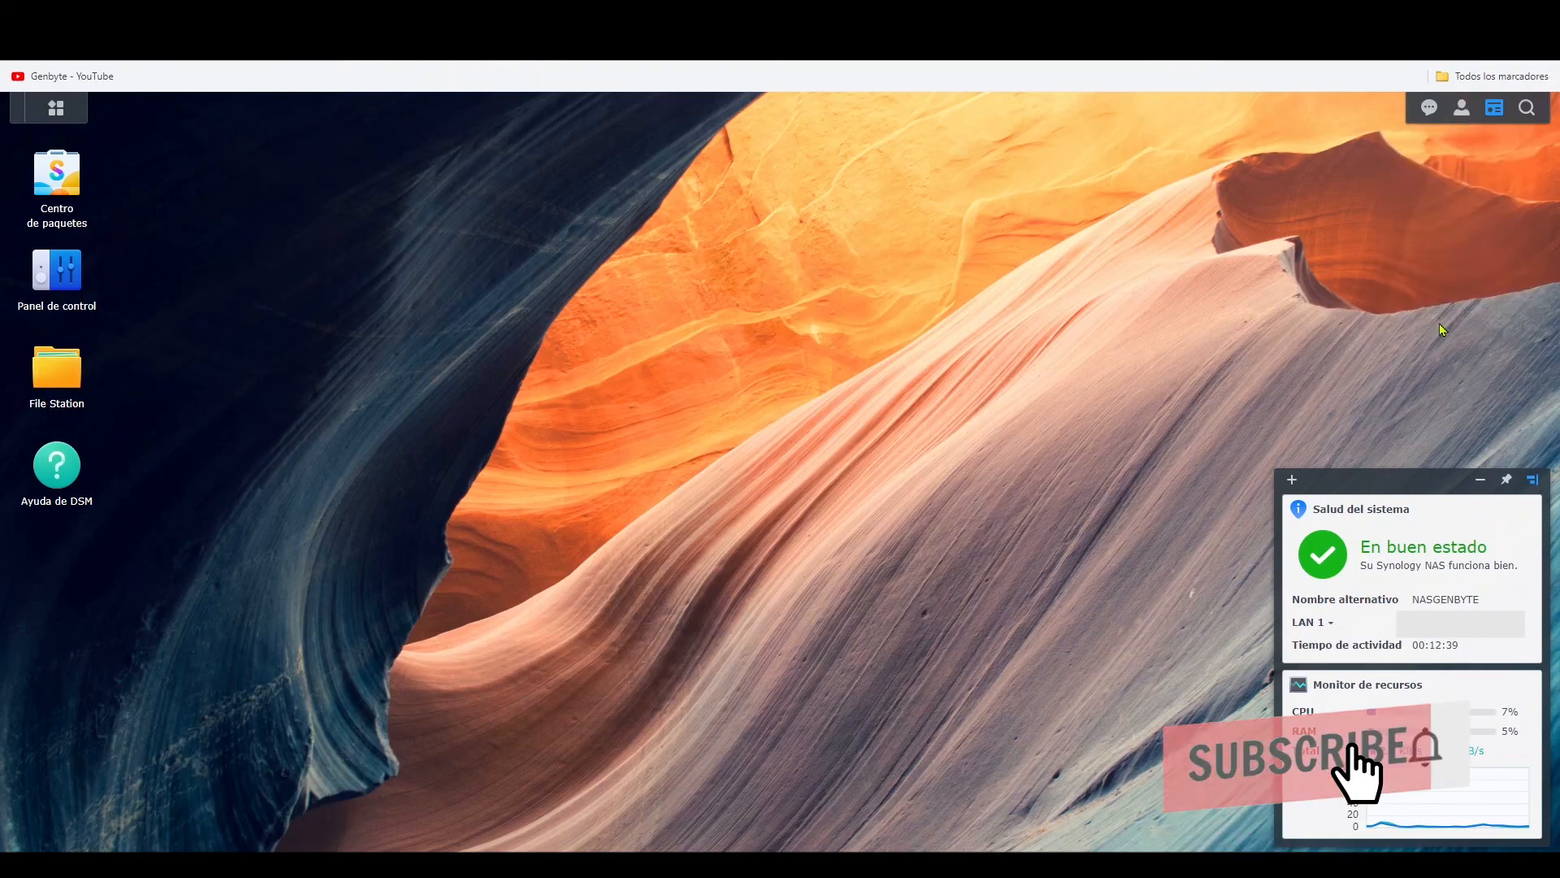